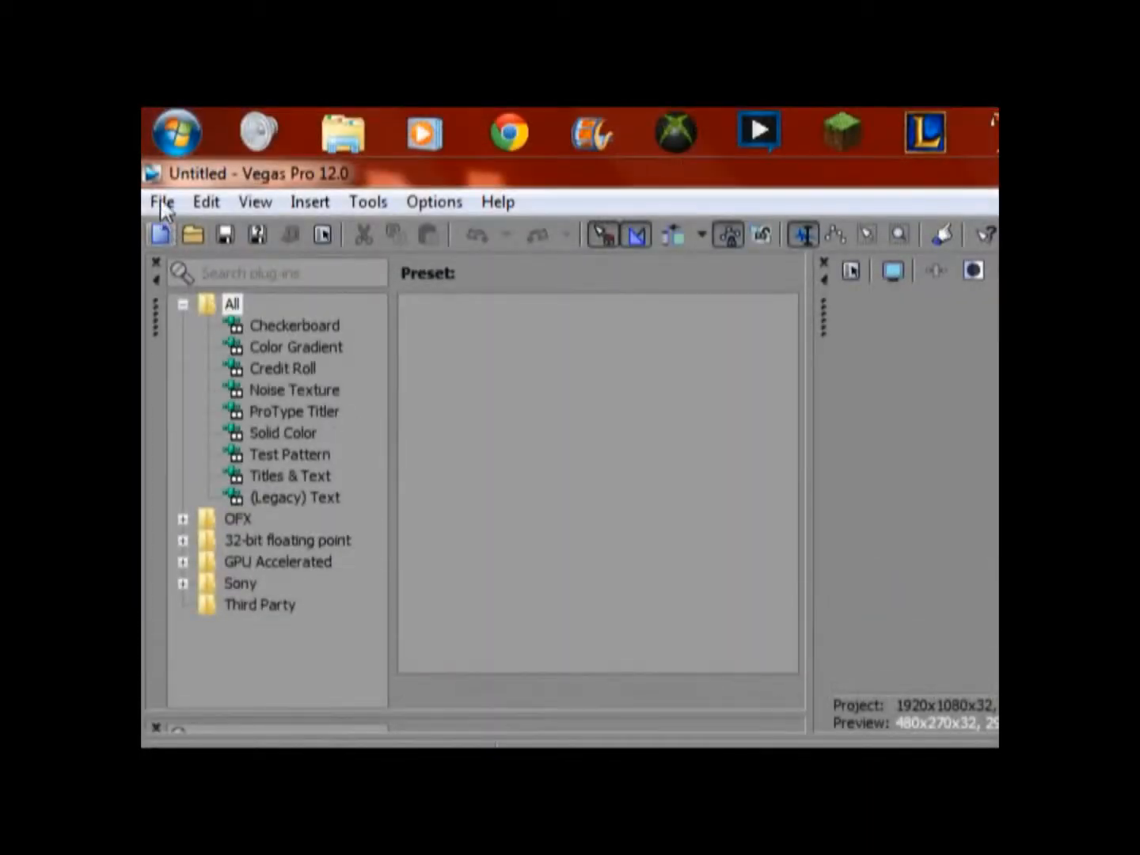
{"action": "left_click", "coordinate": [162, 203]}
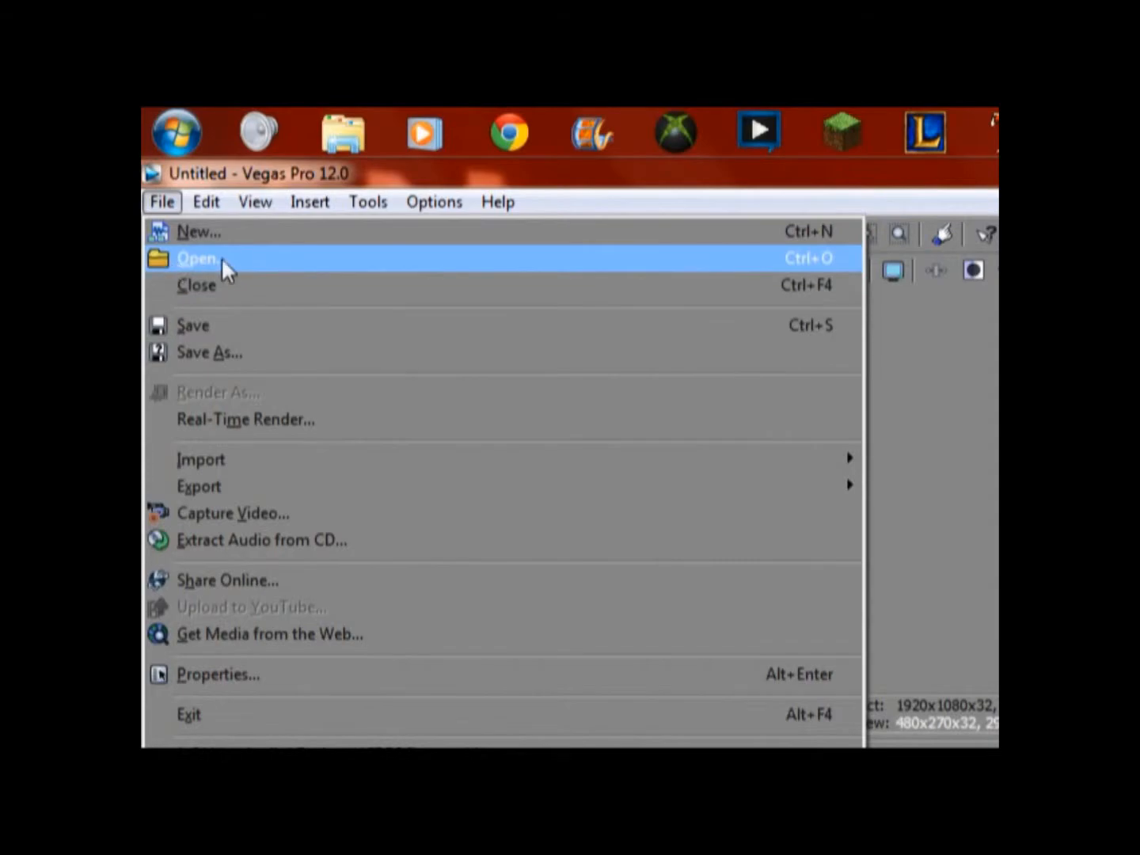
{"action": "left_click", "coordinate": [221, 265]}
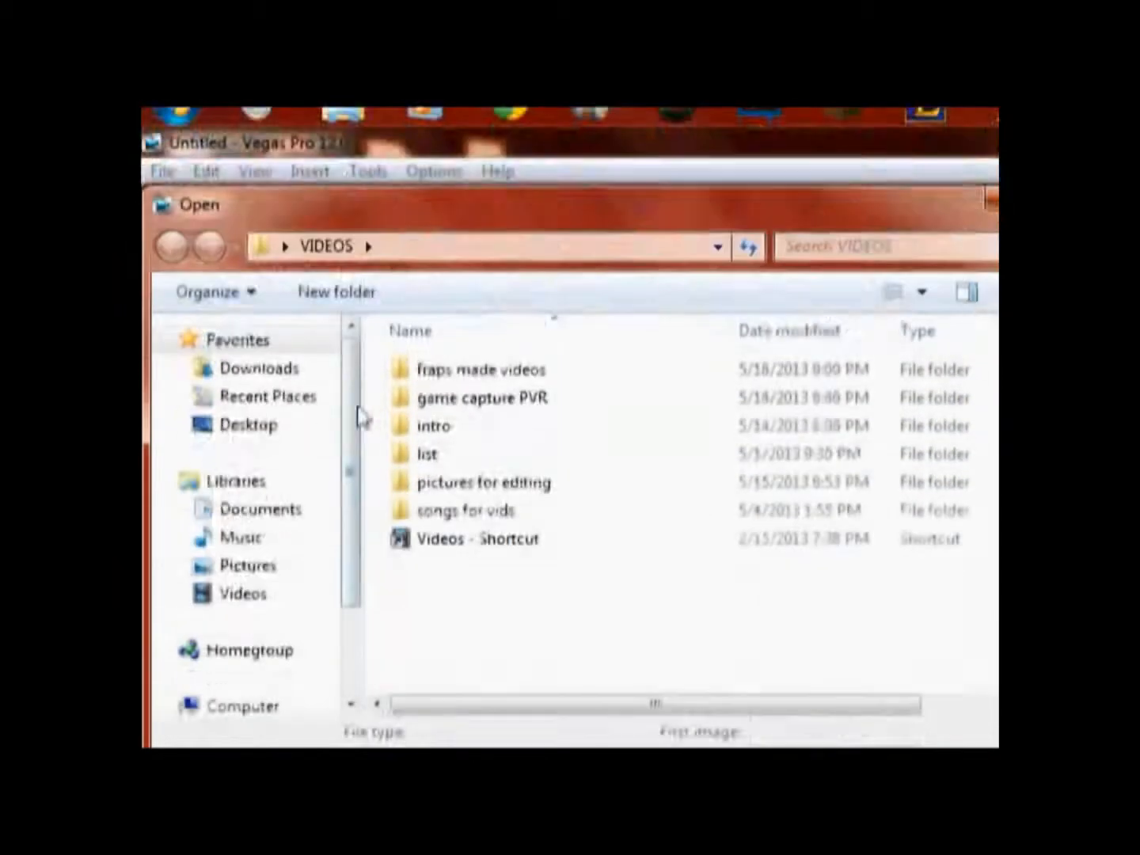
{"action": "double_click", "coordinate": [466, 402]}
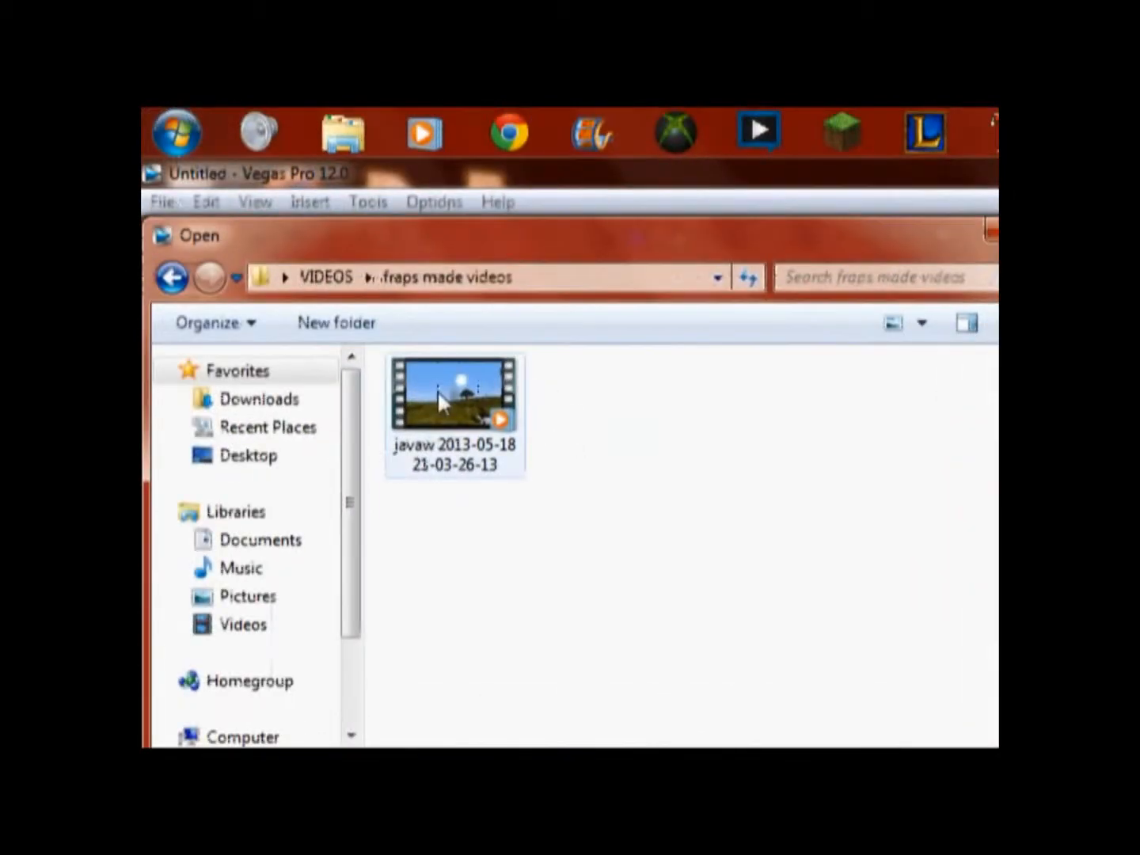
{"action": "left_click", "coordinate": [438, 394]}
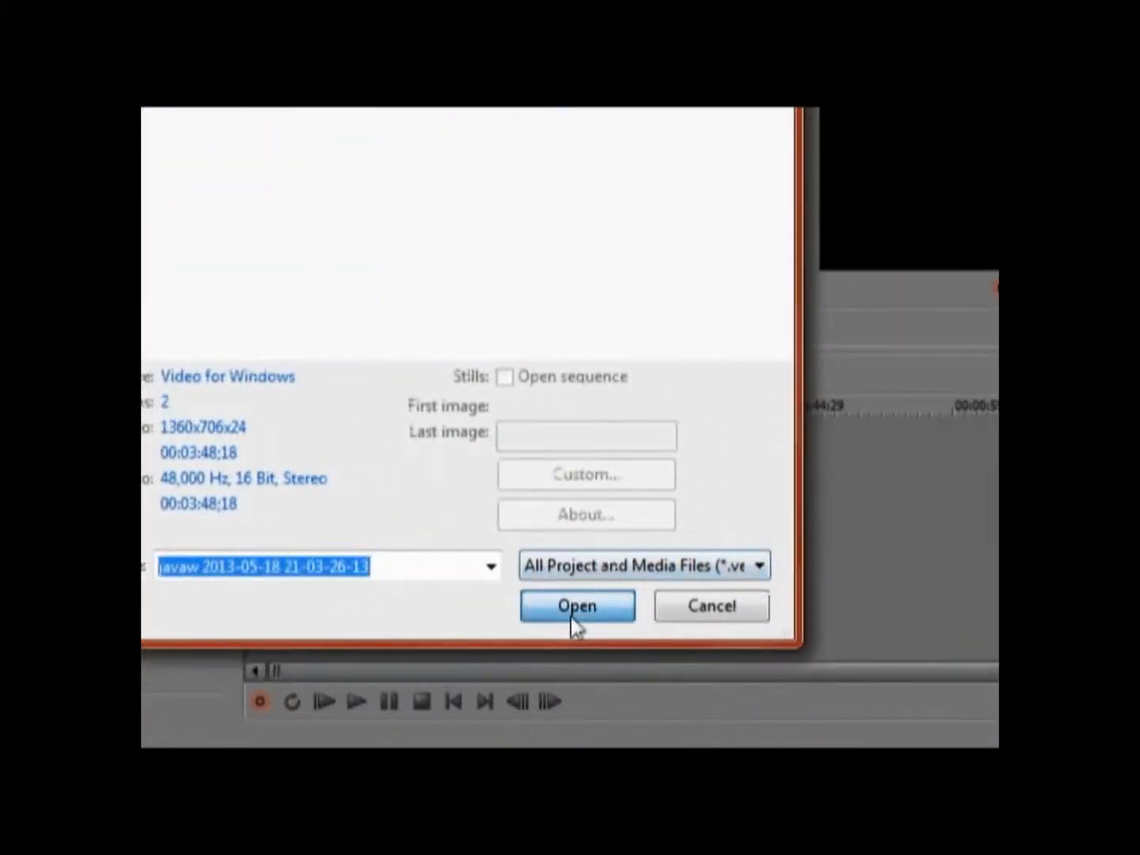
{"action": "left_click", "coordinate": [595, 616]}
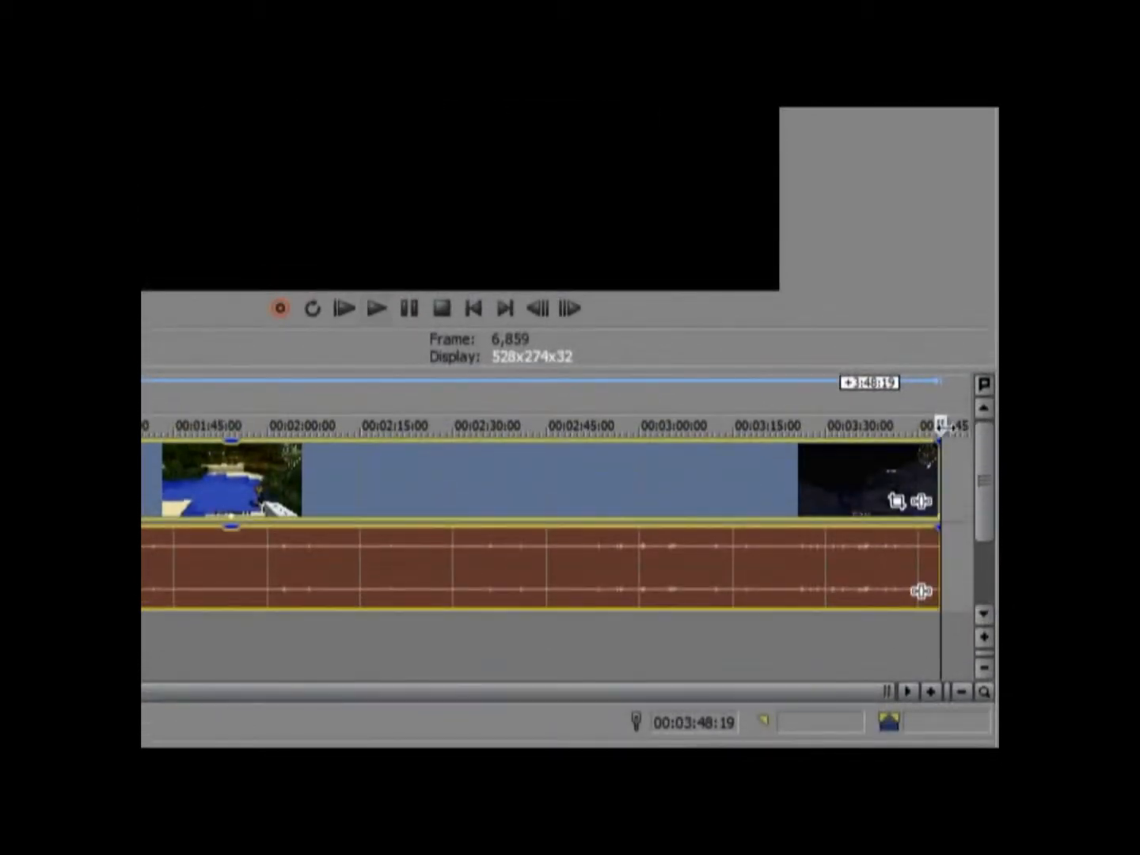
Return the playhead to the project start and move the whole clip to start about 1 second 9 frames in
{"action": "left_click", "coordinate": [857, 425]}
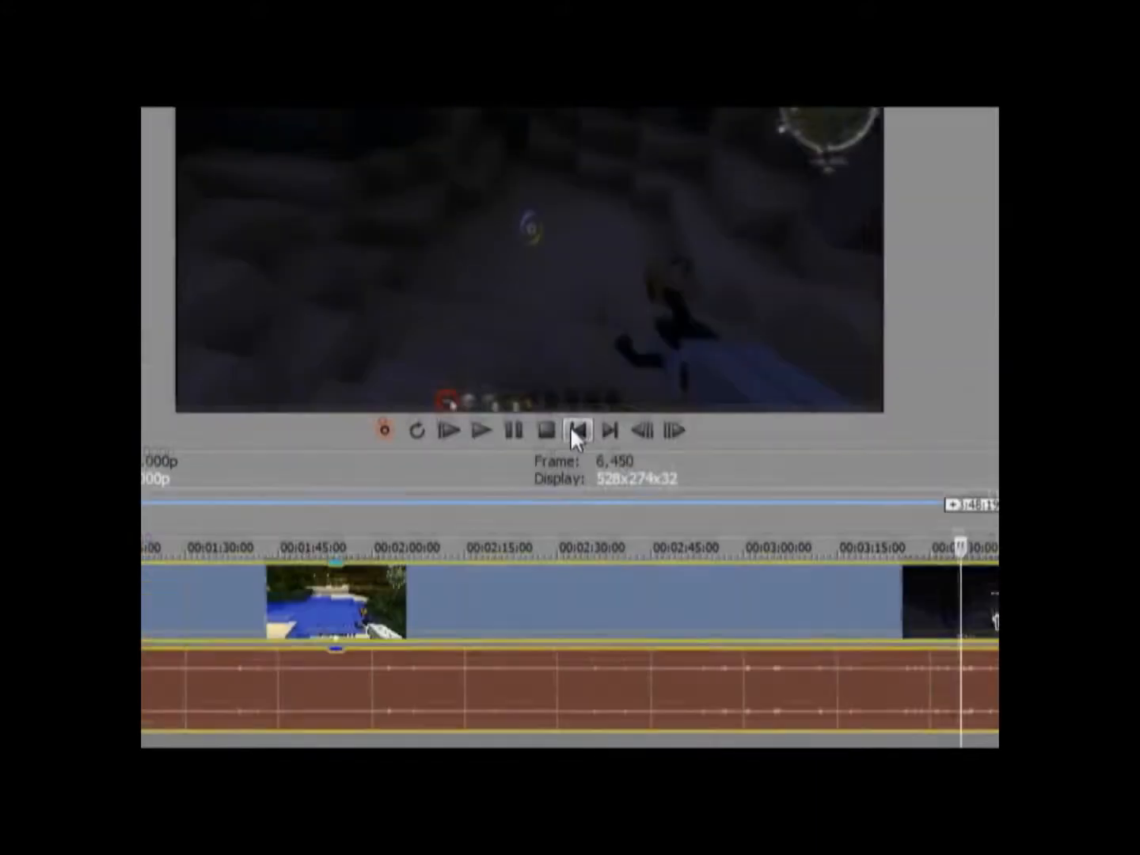
{"action": "left_click", "coordinate": [472, 288]}
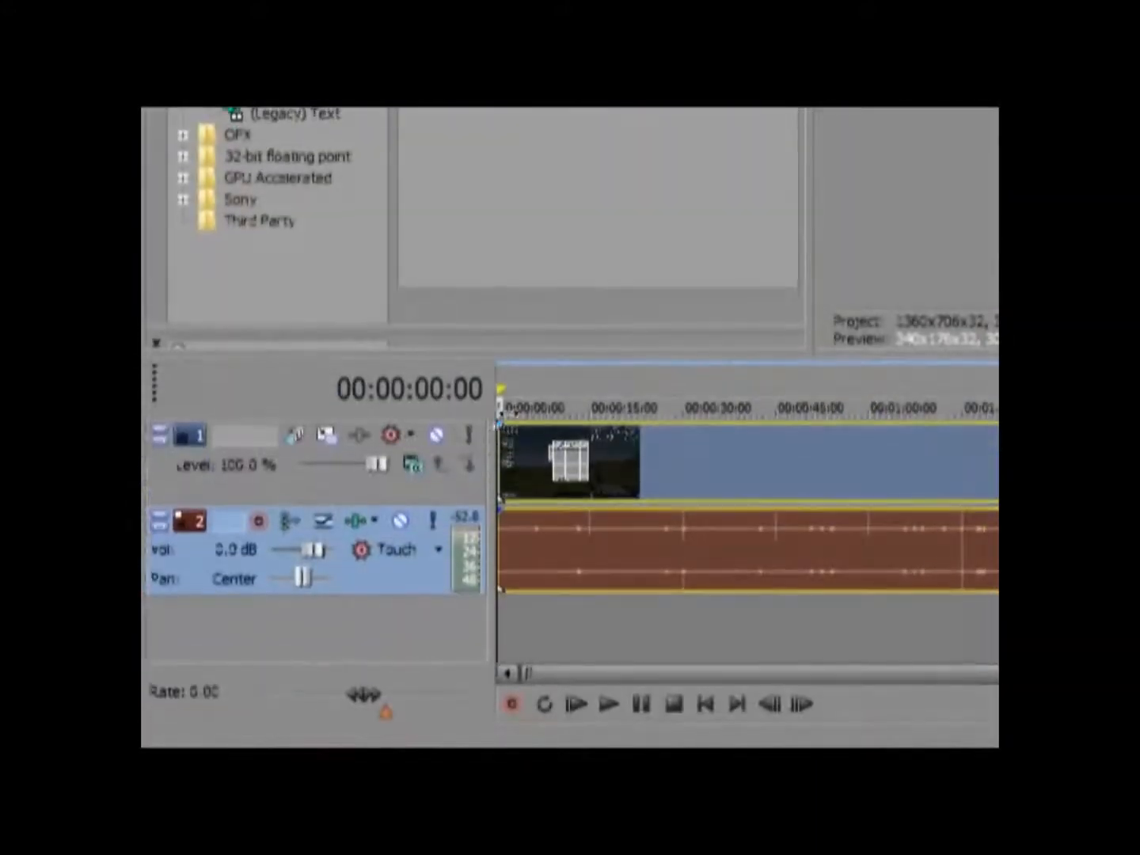
{"action": "mouse_move", "coordinate": [614, 472]}
{"action": "left_mouse_down"}
{"action": "mouse_move", "coordinate": [656, 473]}
{"action": "mouse_move", "coordinate": [630, 470]}
{"action": "left_mouse_up"}
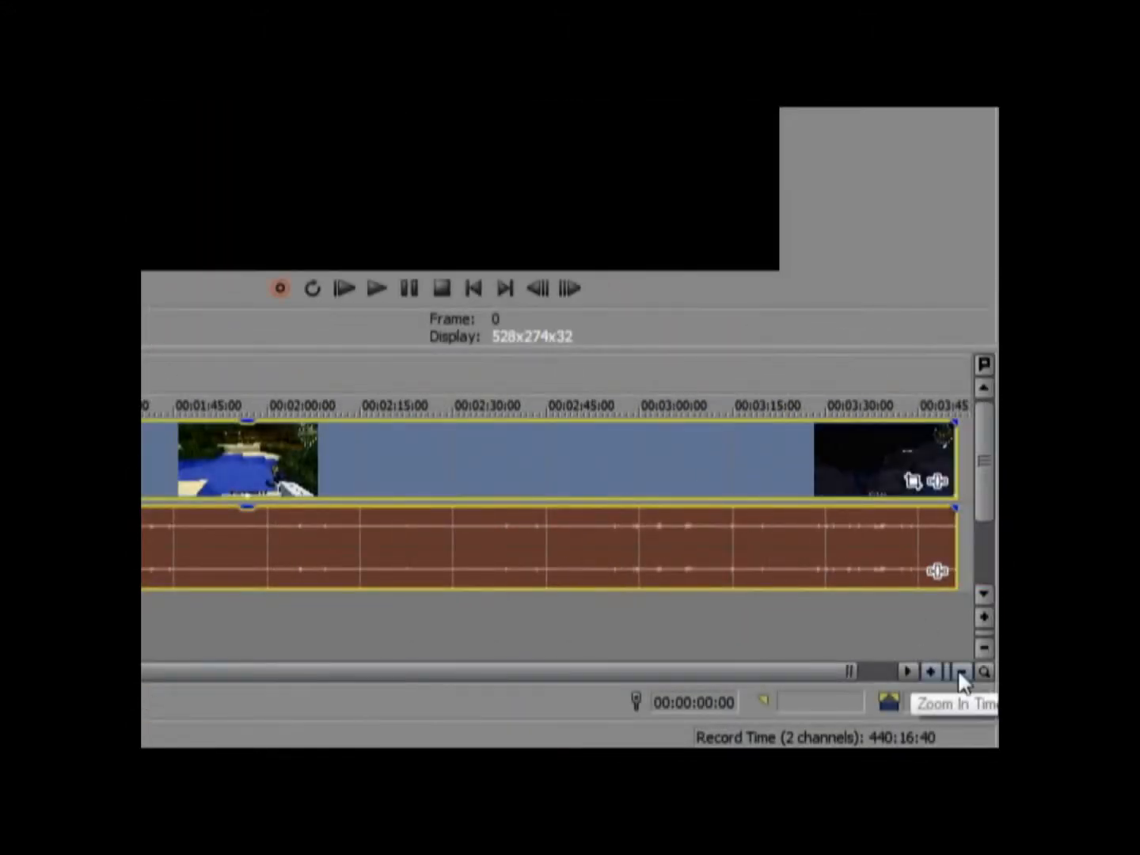
Play the project from the beginning to preview the clip
{"action": "left_click", "coordinate": [937, 668]}
{"action": "left_click", "coordinate": [937, 668]}
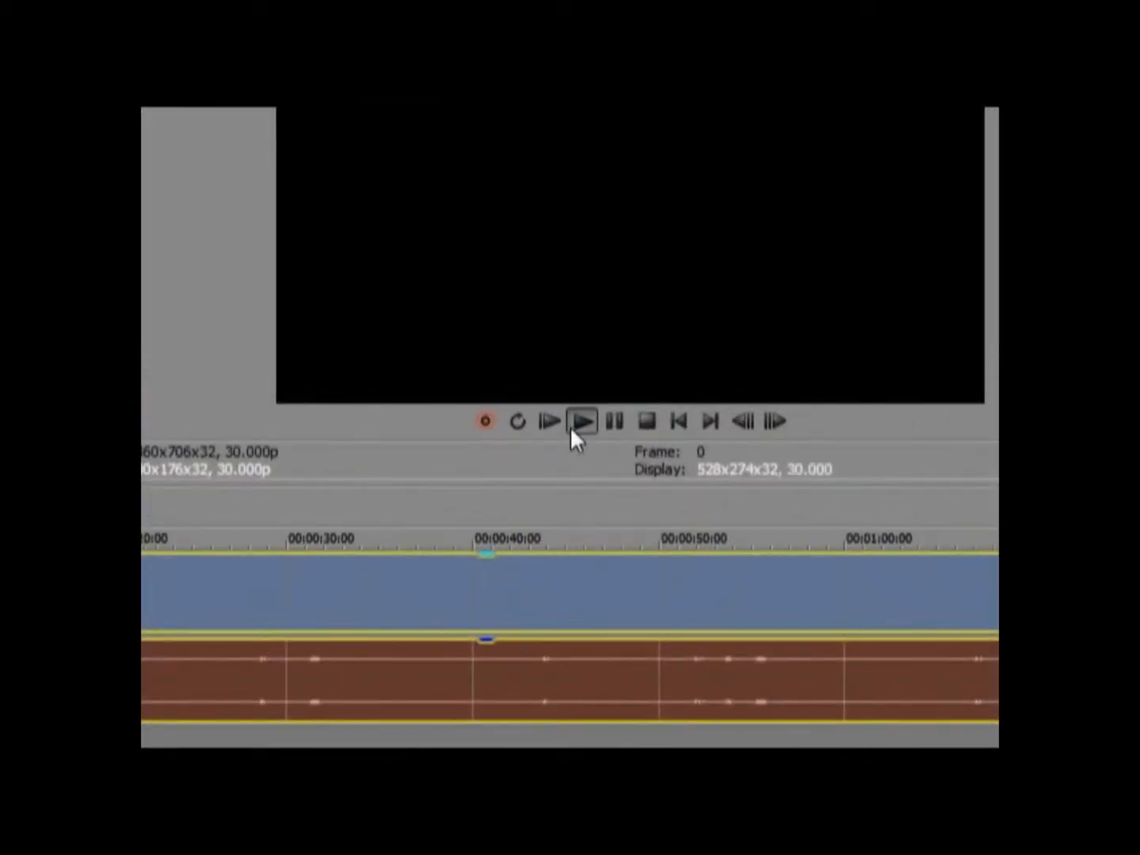
{"action": "left_click", "coordinate": [885, 334]}
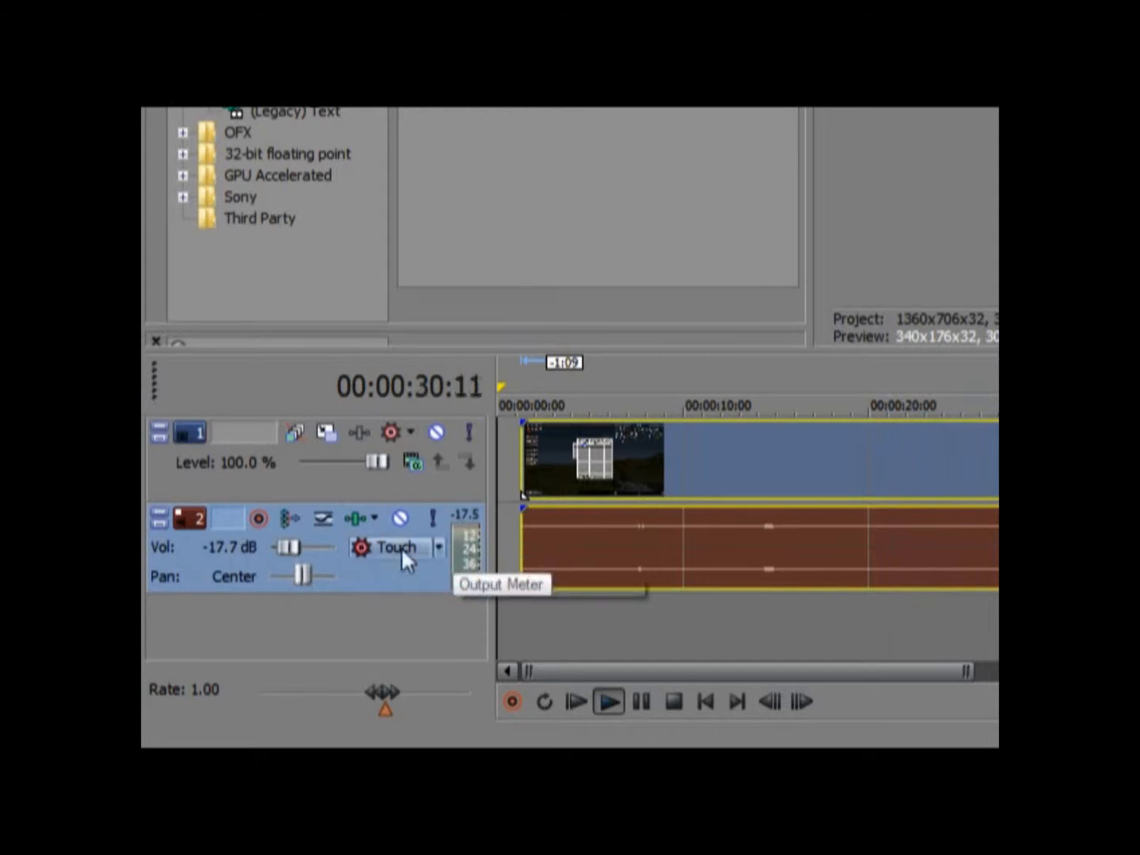
Set the audio track's volume to -1.8 dB and its pan to 3 % L
{"action": "left_click_drag", "start_coordinate": [280, 552], "coordinate": [339, 552]}
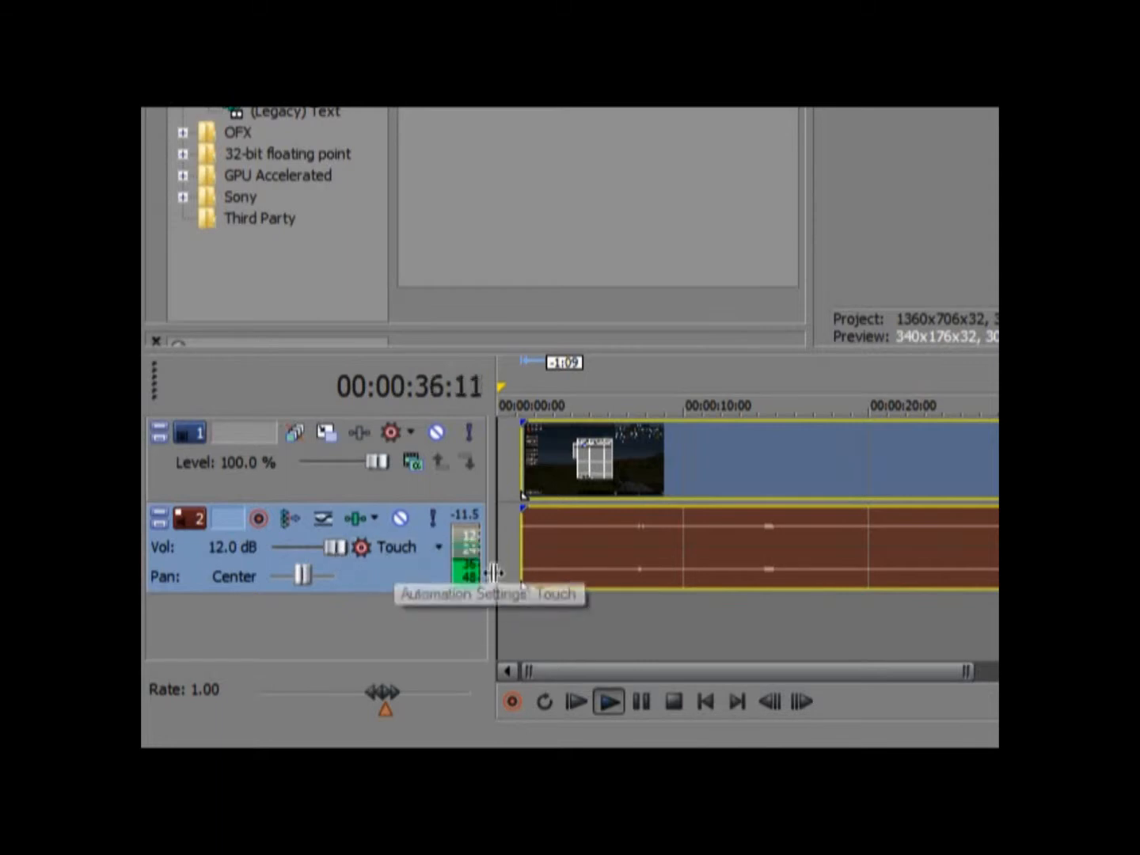
{"action": "left_click_drag", "start_coordinate": [338, 552], "coordinate": [309, 545]}
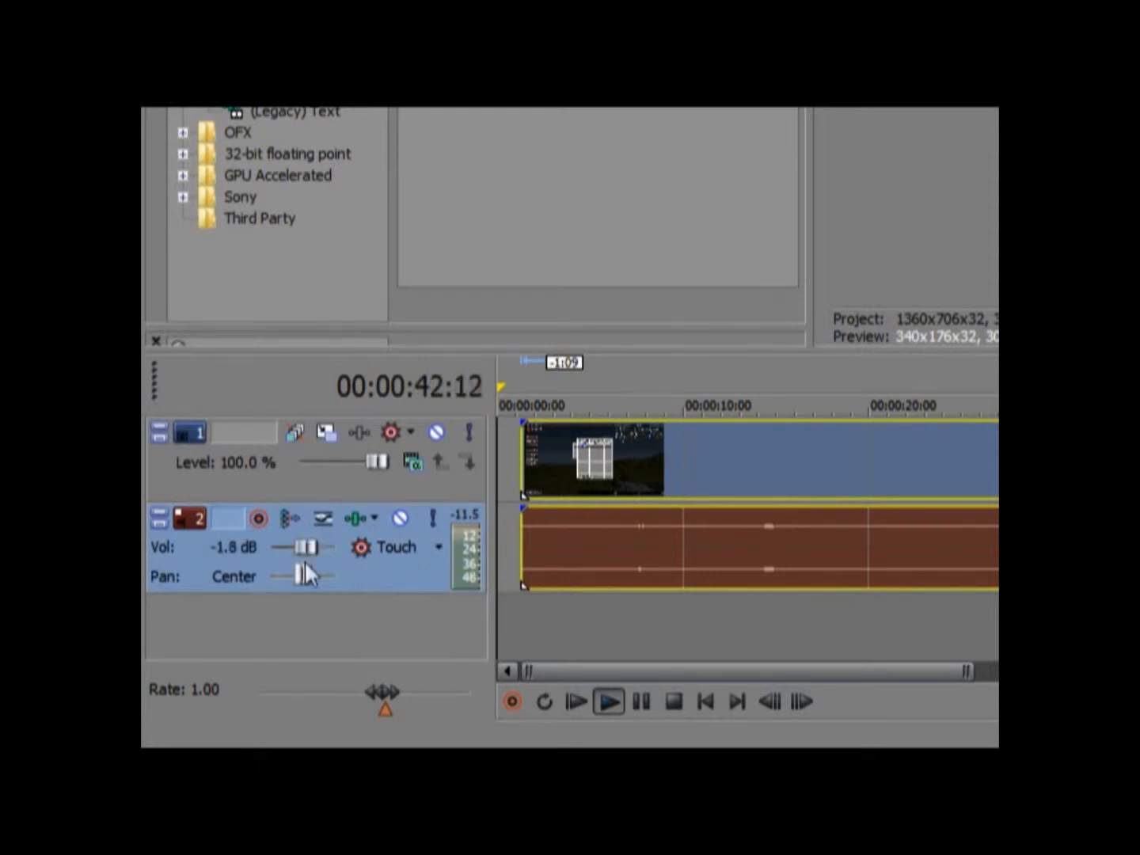
{"action": "left_click_drag", "start_coordinate": [307, 575], "coordinate": [261, 576]}
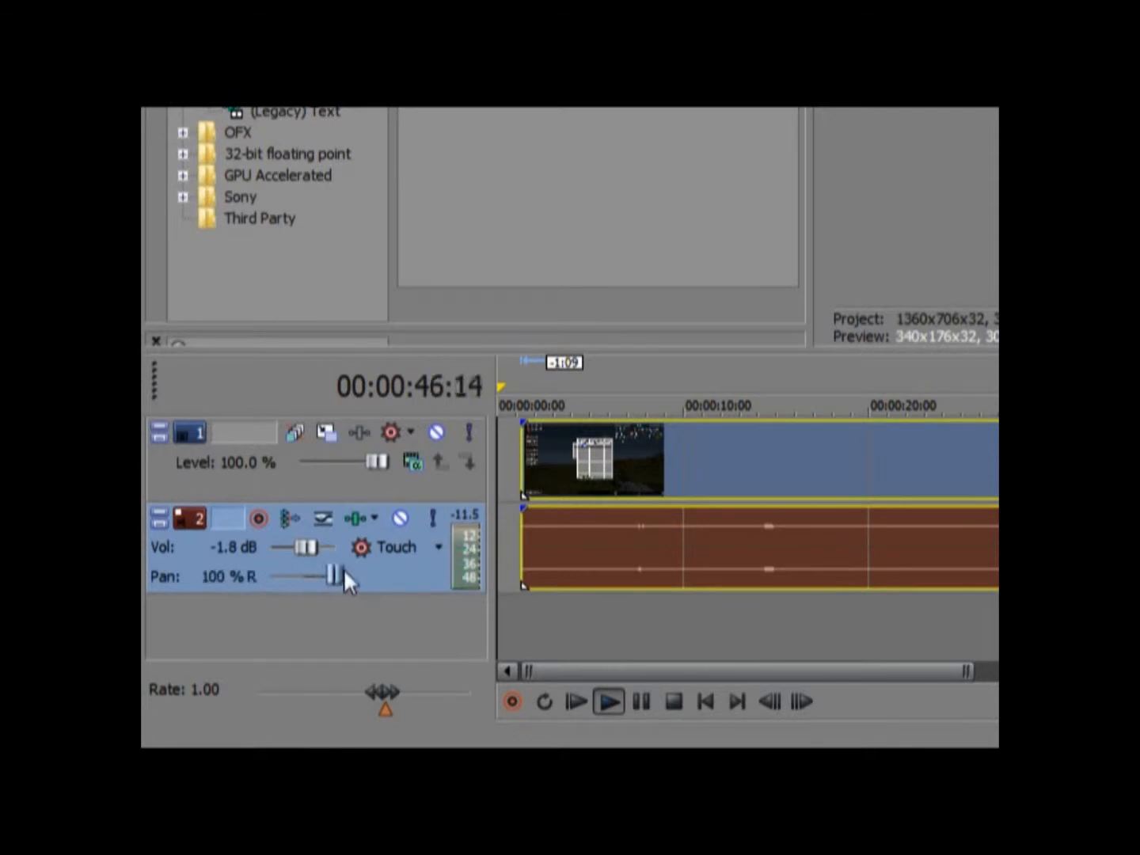
{"action": "left_click_drag", "start_coordinate": [348, 577], "coordinate": [306, 566]}
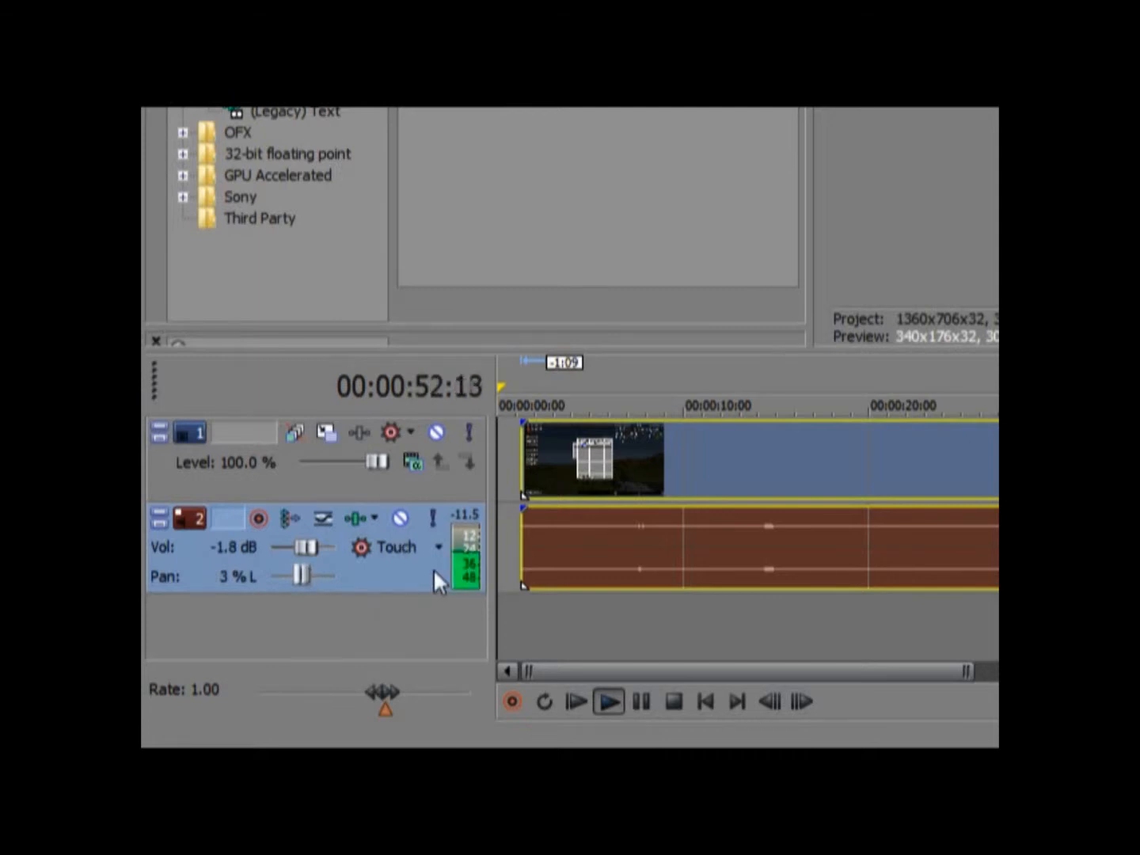
Try out a lower level on the video track and return it to 100.0 %
{"action": "left_click", "coordinate": [281, 477]}
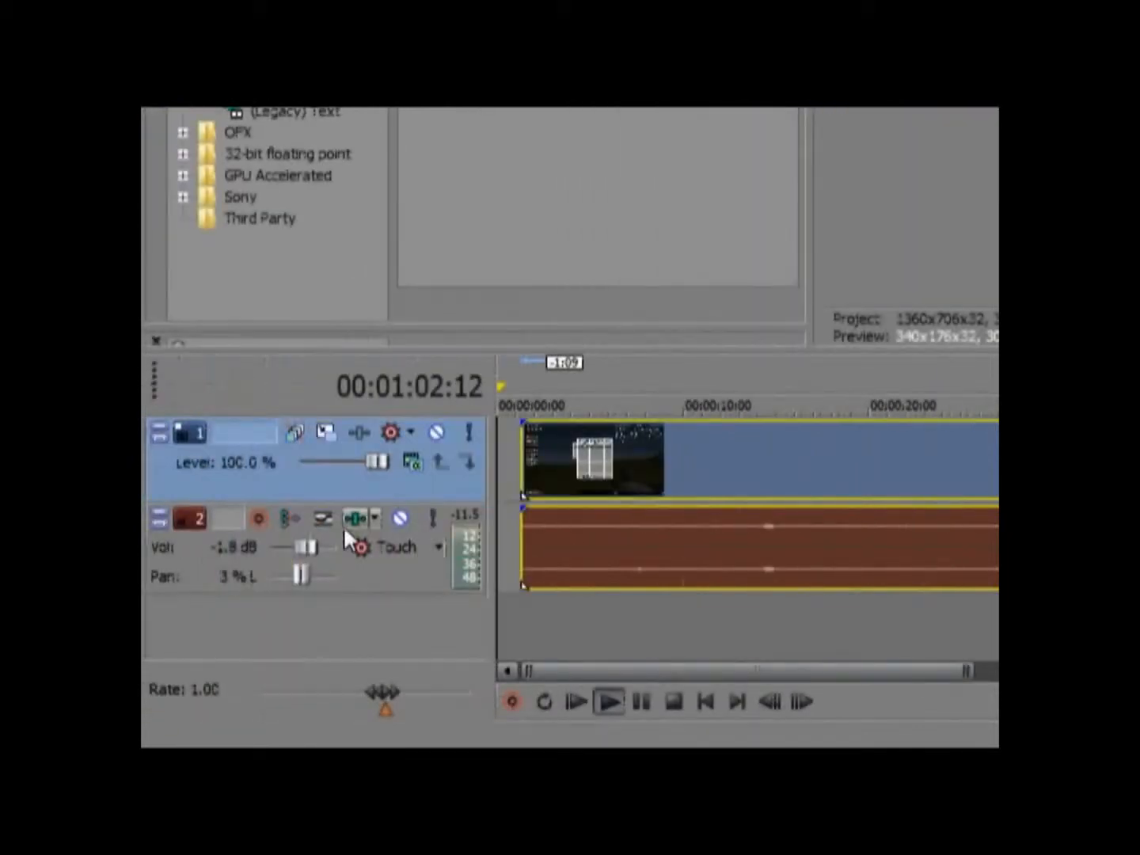
{"action": "left_click_drag", "start_coordinate": [377, 461], "coordinate": [360, 466]}
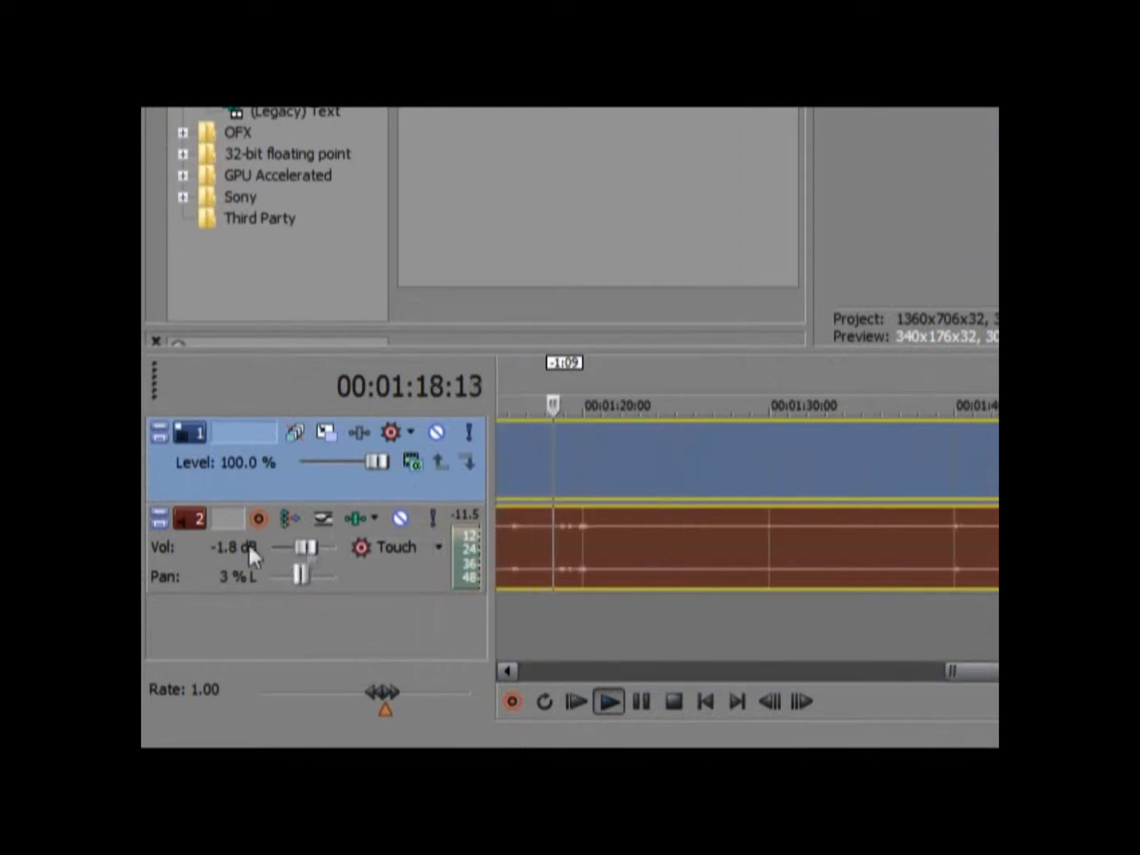
Look through the timeline during playback, pause it, and preview the opening section again up to about 20 seconds
{"action": "left_click_drag", "start_coordinate": [982, 671], "coordinate": [1138, 671]}
{"action": "mouse_move", "coordinate": [571, 659]}
{"action": "left_mouse_down"}
{"action": "mouse_move", "coordinate": [821, 655]}
{"action": "mouse_move", "coordinate": [439, 660]}
{"action": "mouse_move", "coordinate": [573, 672]}
{"action": "left_mouse_up"}
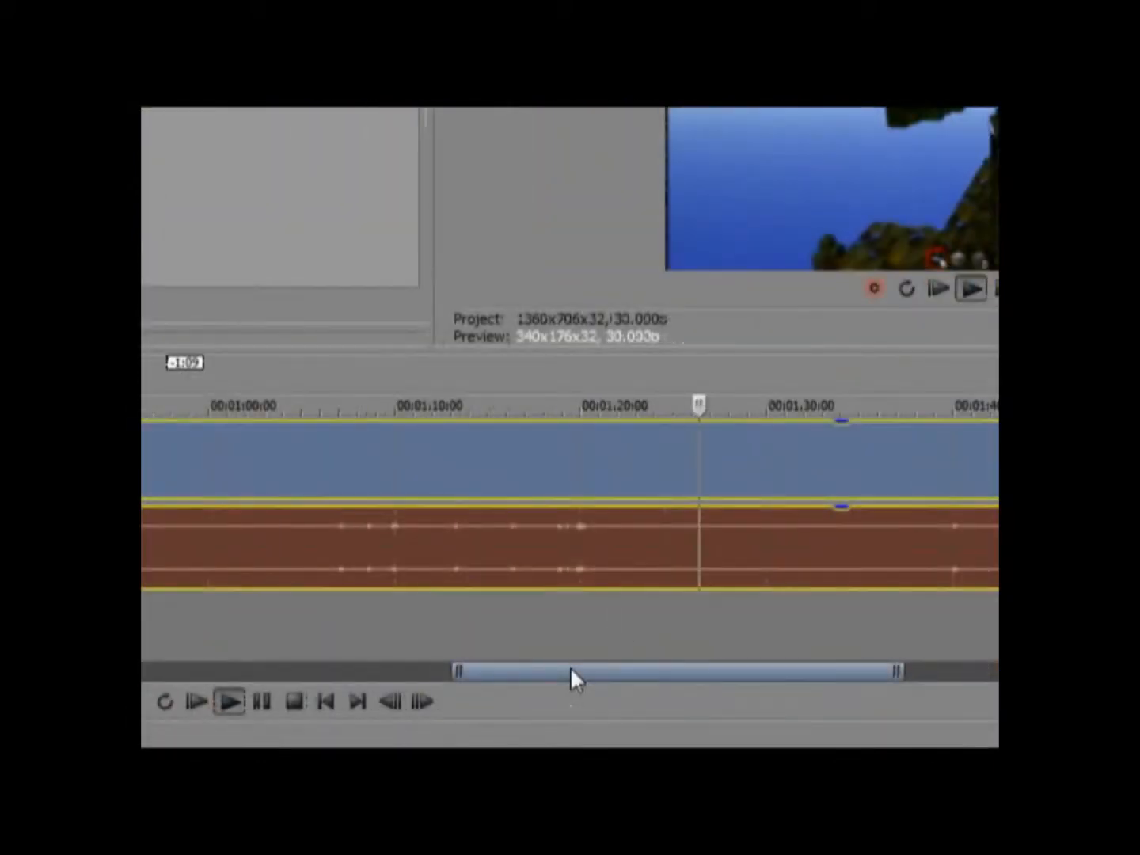
{"action": "left_click_drag", "start_coordinate": [570, 666], "coordinate": [595, 624]}
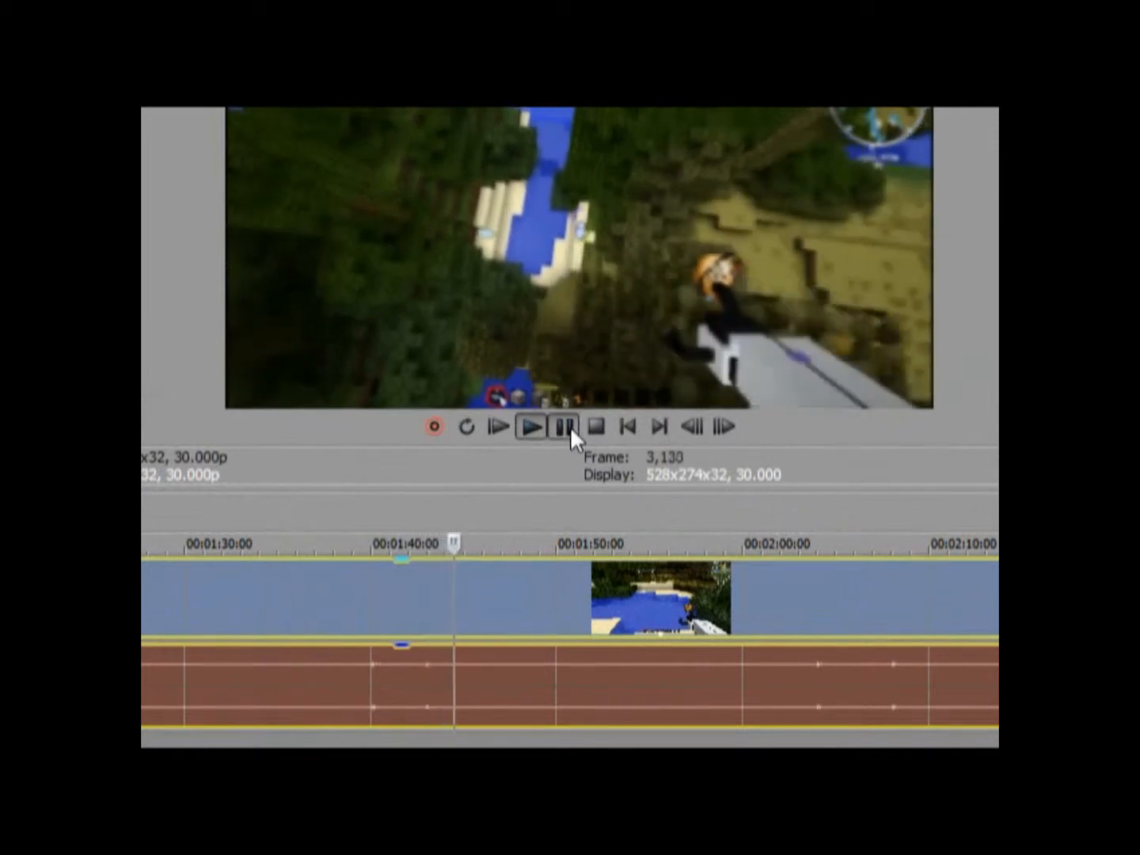
{"action": "left_click", "coordinate": [569, 424]}
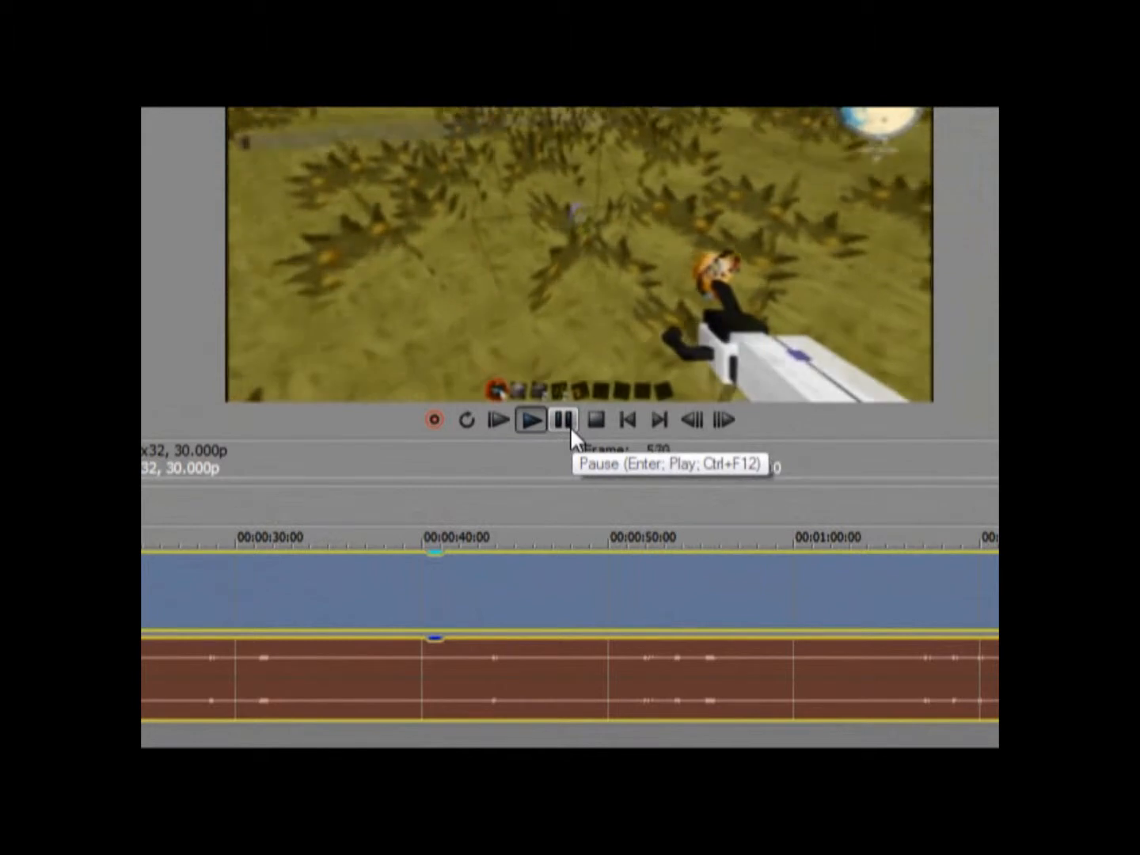
{"action": "left_click", "coordinate": [563, 419]}
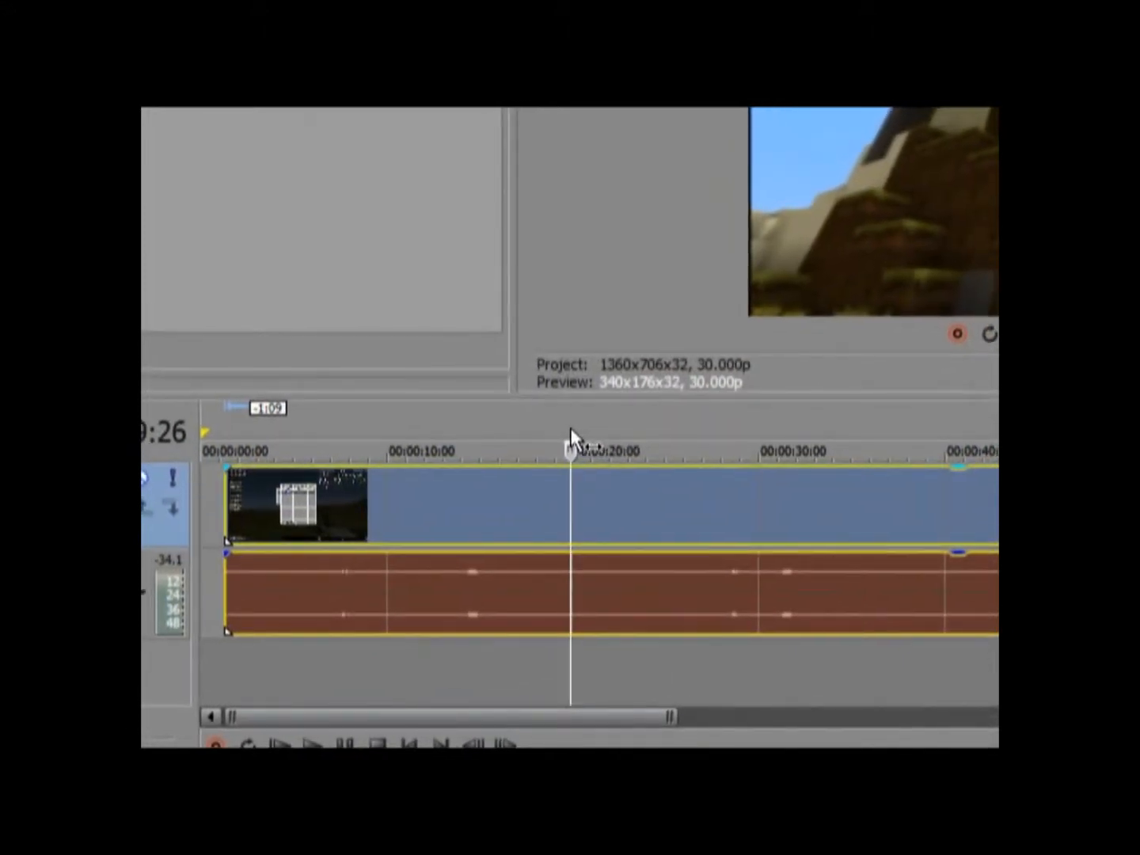
Select the time range from about 00:00:20 to 00:00:31 and split the clip at both ends of it
{"action": "mouse_move", "coordinate": [566, 428]}
{"action": "left_mouse_down"}
{"action": "mouse_move", "coordinate": [604, 425]}
{"action": "mouse_move", "coordinate": [575, 428]}
{"action": "left_mouse_up"}
{"action": "mouse_move", "coordinate": [574, 429]}
{"action": "left_mouse_down"}
{"action": "mouse_move", "coordinate": [618, 427]}
{"action": "mouse_move", "coordinate": [554, 428]}
{"action": "mouse_move", "coordinate": [588, 428]}
{"action": "left_mouse_up"}
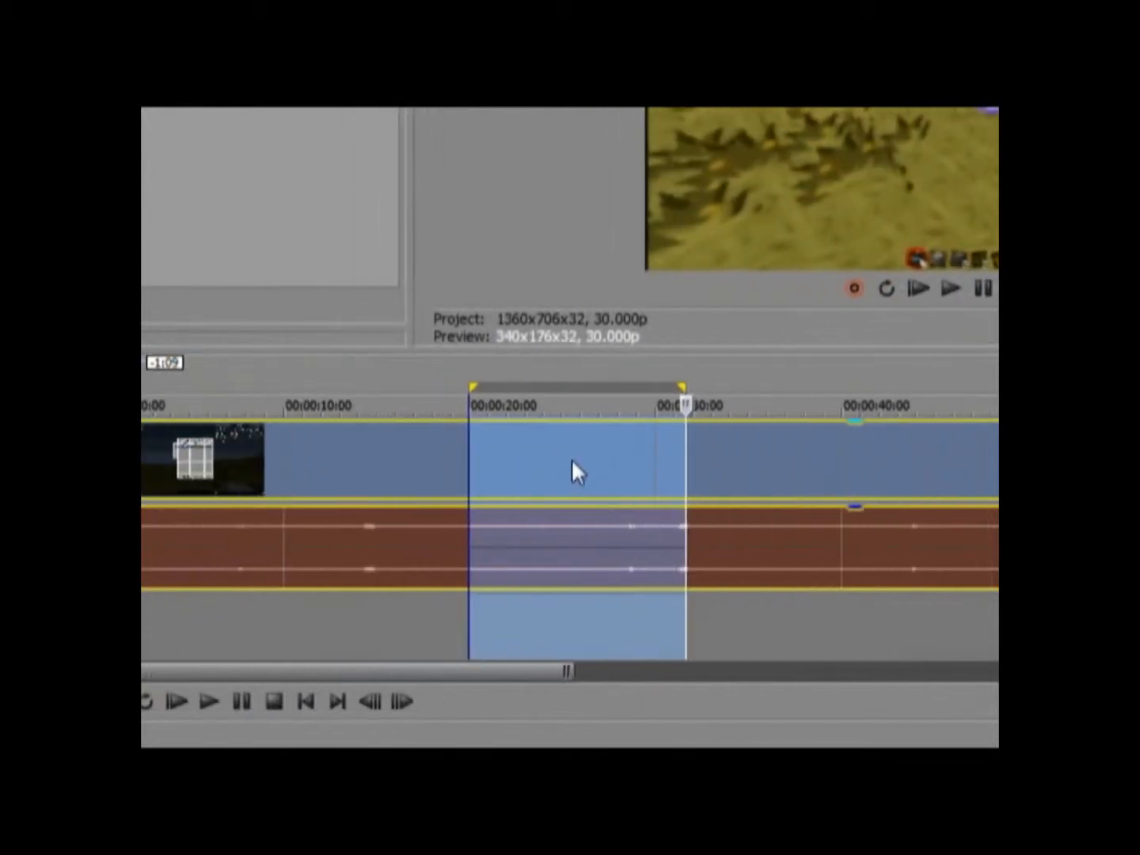
{"action": "right_click", "coordinate": [570, 456]}
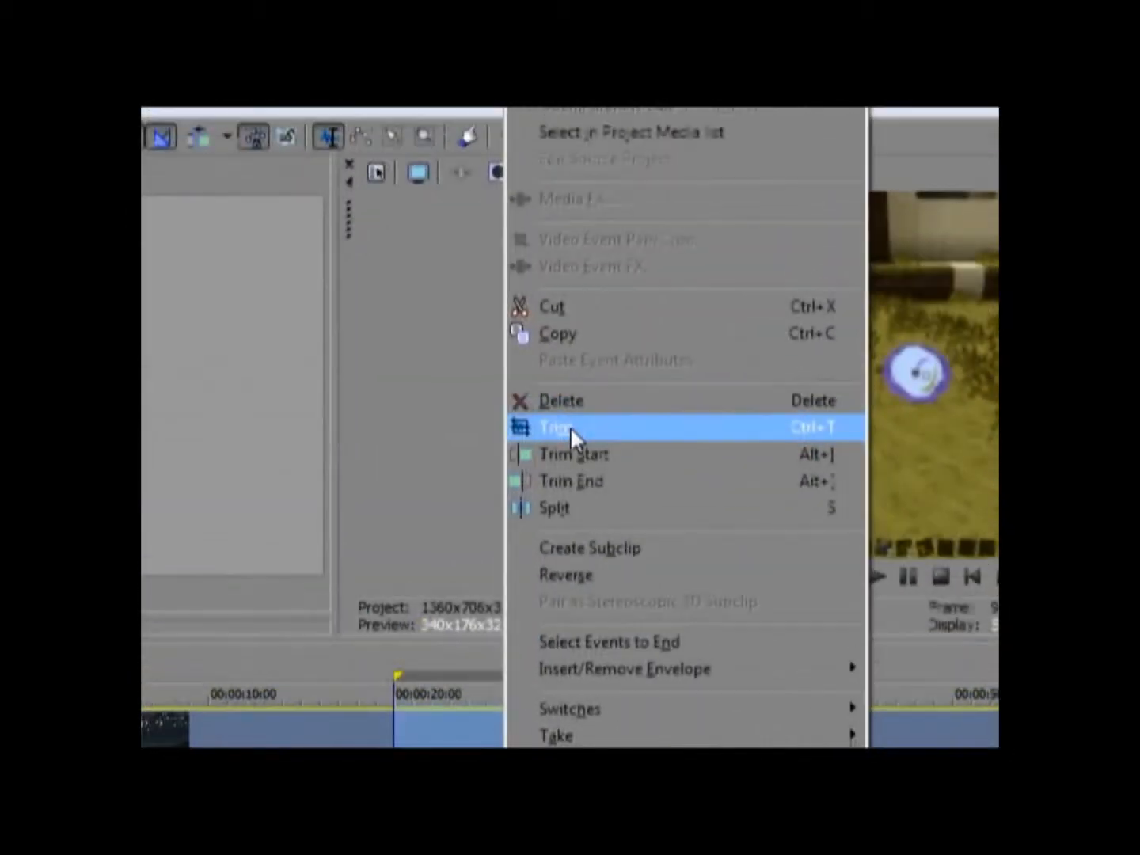
{"action": "left_click", "coordinate": [715, 249]}
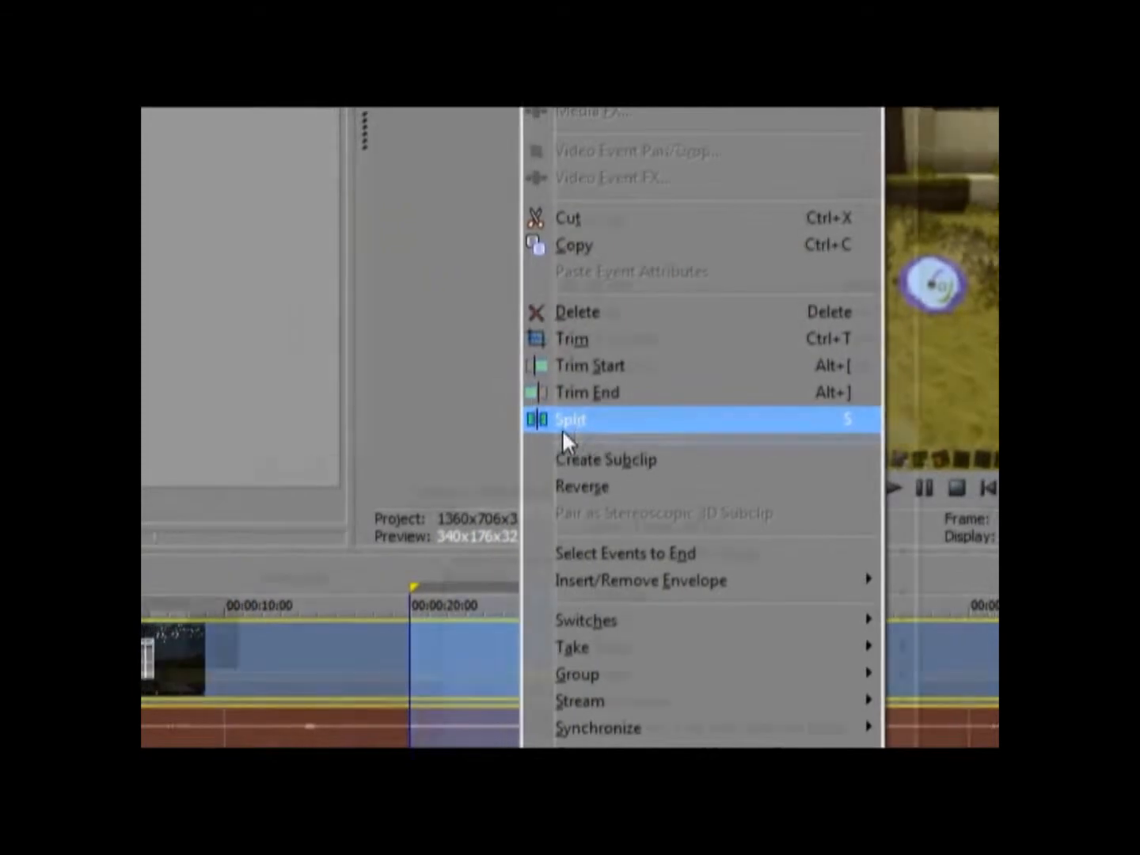
{"action": "left_click", "coordinate": [570, 426]}
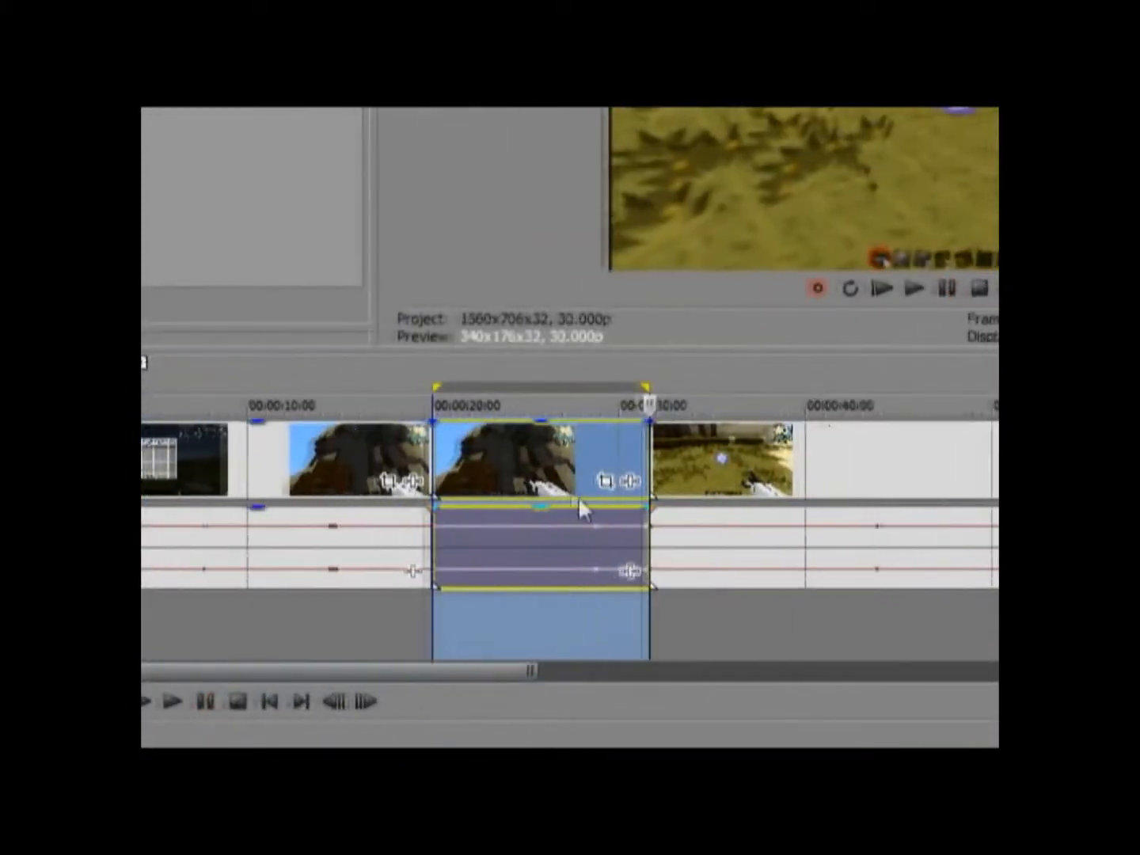
Separate the pieces by moving the last one about 10 seconds later and the first one back to the timeline start
{"action": "left_click_drag", "start_coordinate": [920, 467], "coordinate": [1111, 467]}
{"action": "left_click_drag", "start_coordinate": [539, 467], "coordinate": [432, 461]}
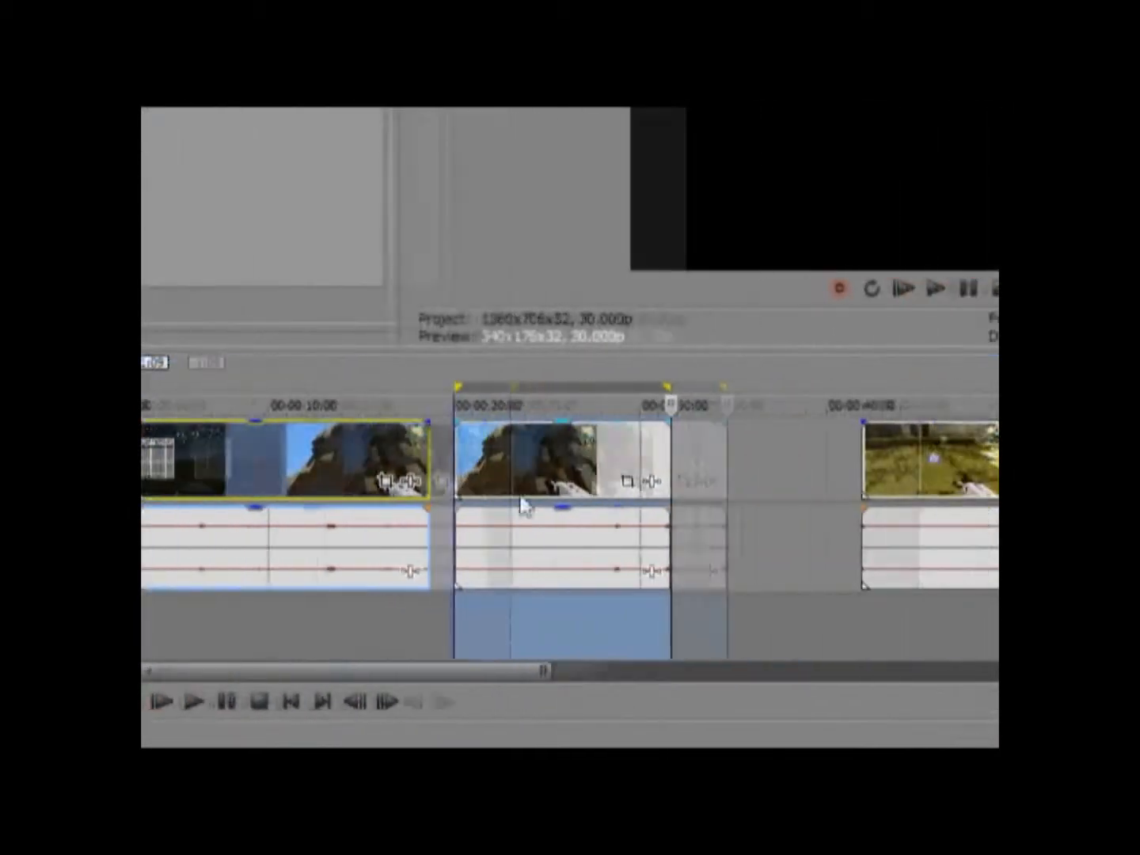
Add the Sony Brightness and Contrast effect to the middle piece of video
{"action": "right_click", "coordinate": [667, 474]}
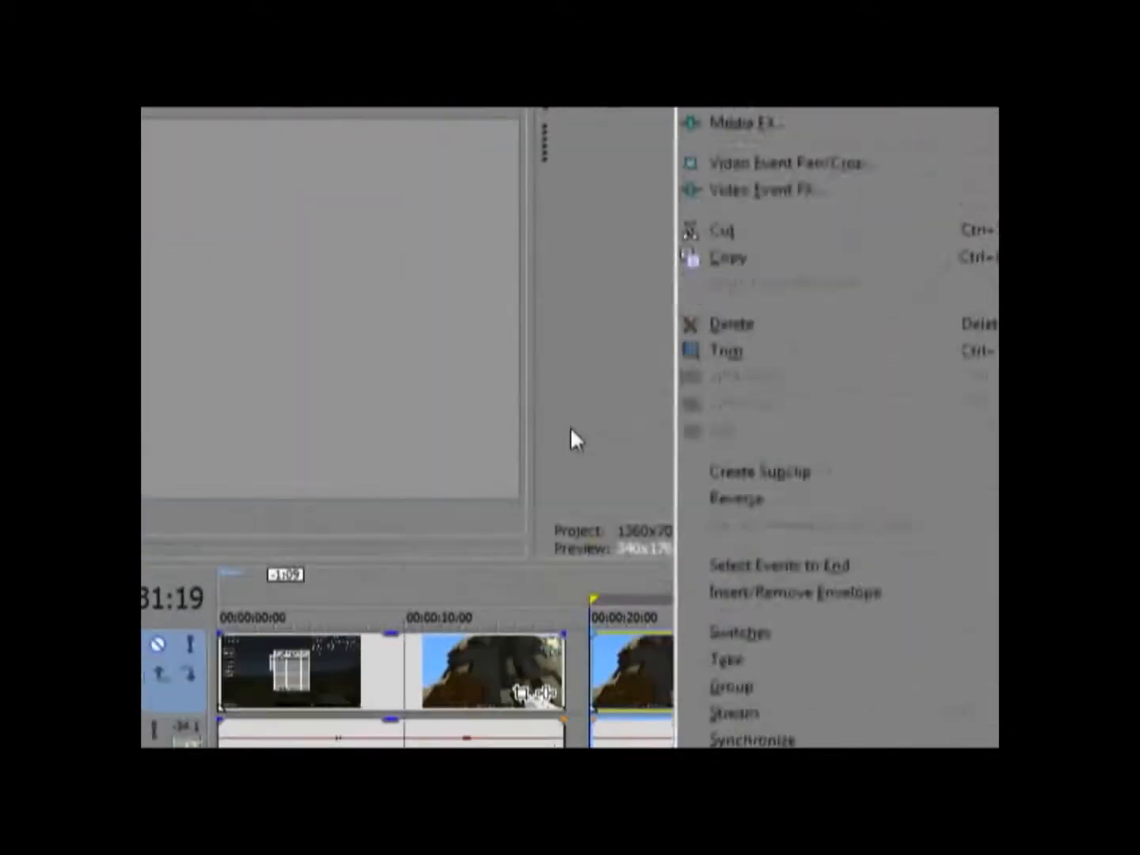
{"action": "left_click", "coordinate": [370, 229]}
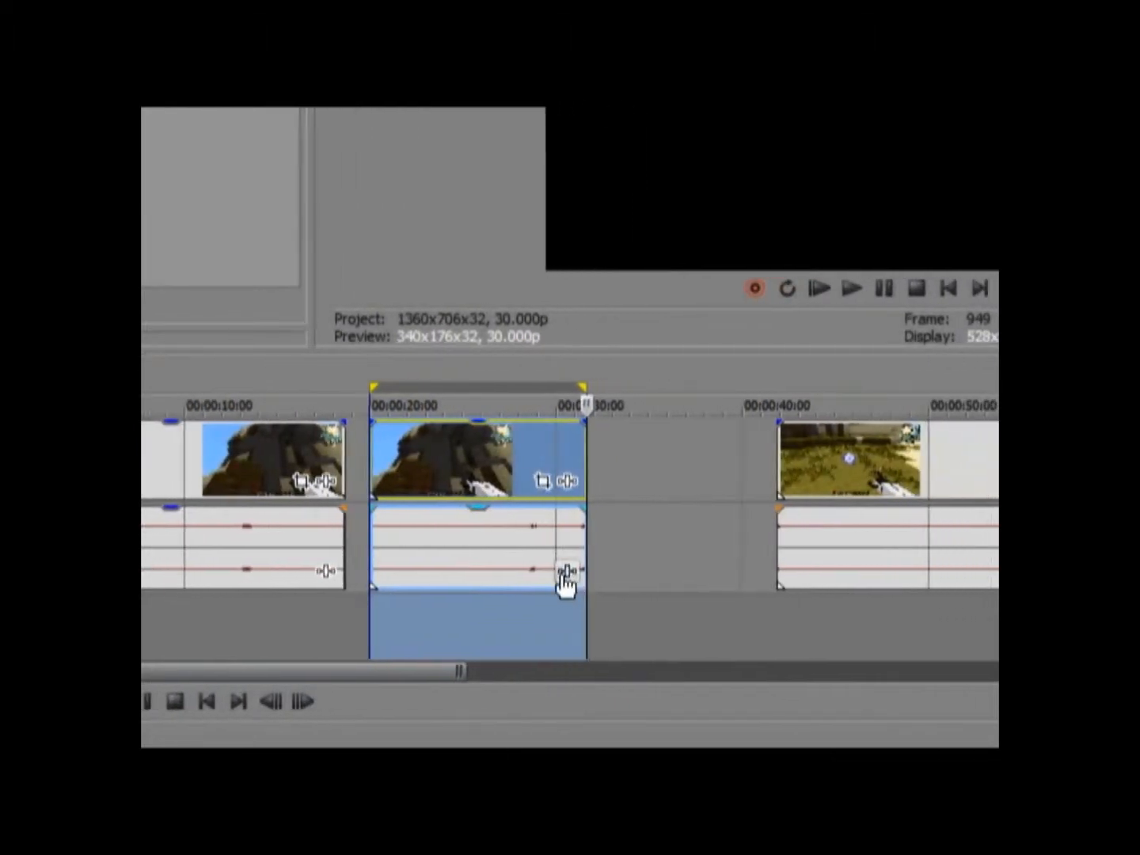
{"action": "left_click", "coordinate": [571, 482]}
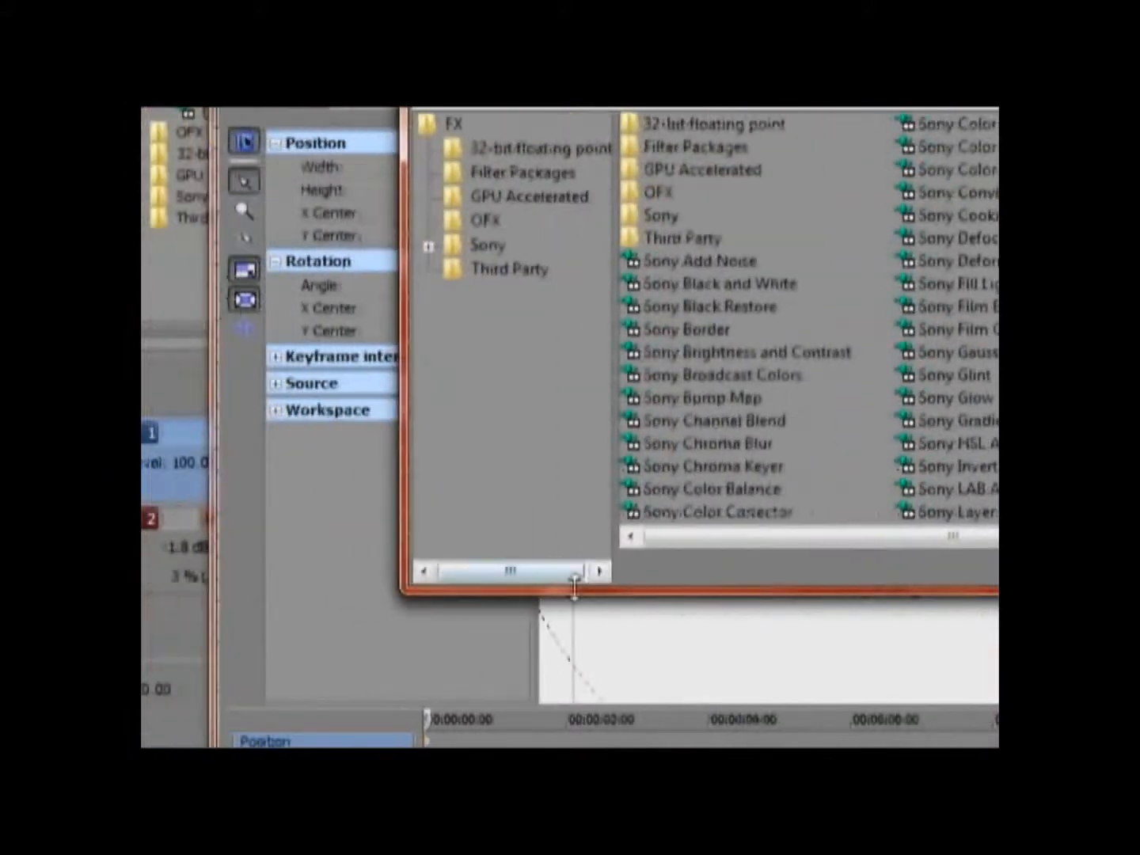
{"action": "left_click_drag", "start_coordinate": [702, 537], "coordinate": [918, 537]}
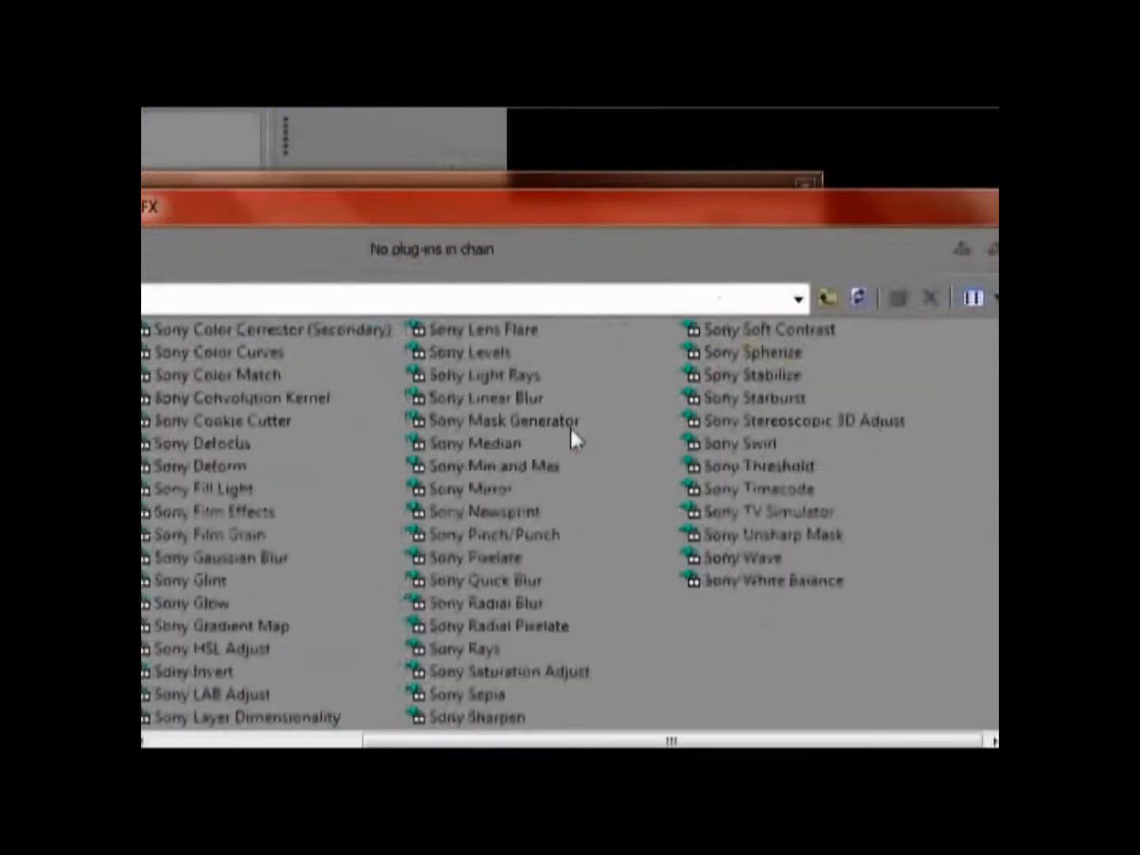
{"action": "left_click", "coordinate": [403, 492]}
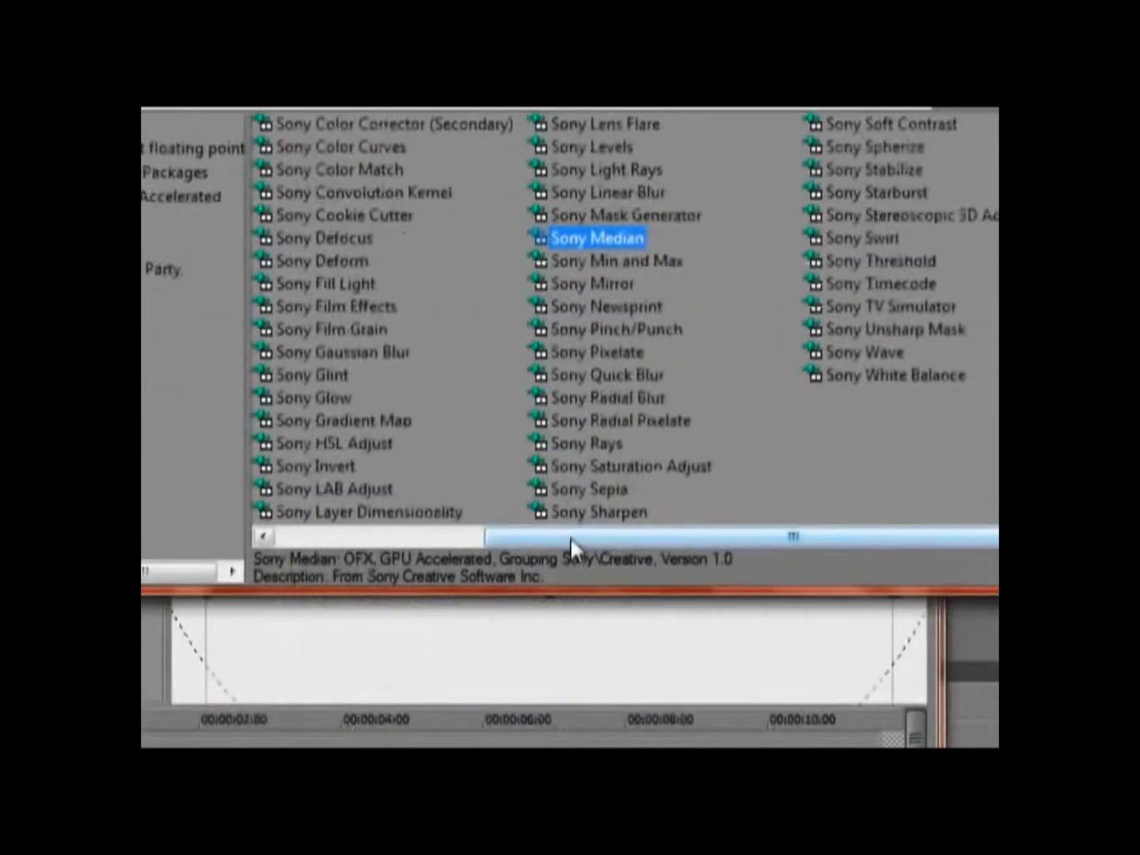
{"action": "left_click_drag", "start_coordinate": [569, 536], "coordinate": [349, 537]}
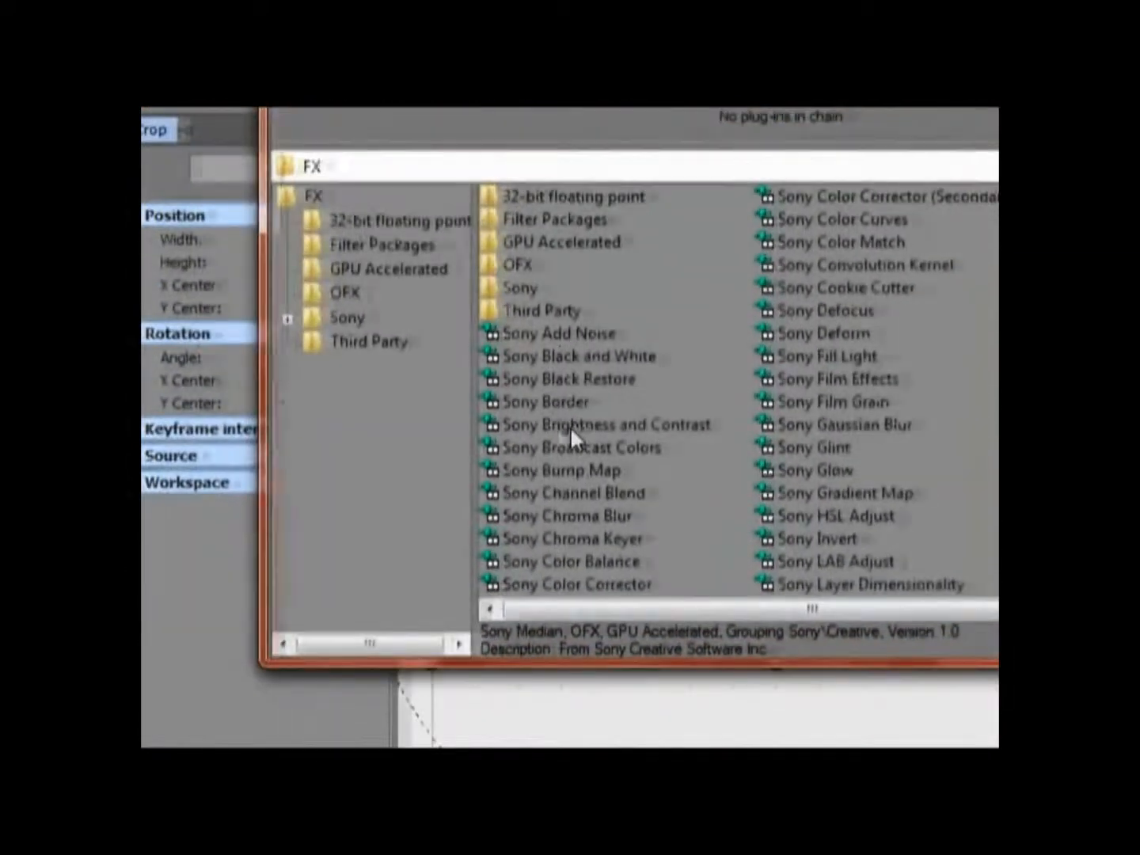
{"action": "left_click", "coordinate": [571, 513]}
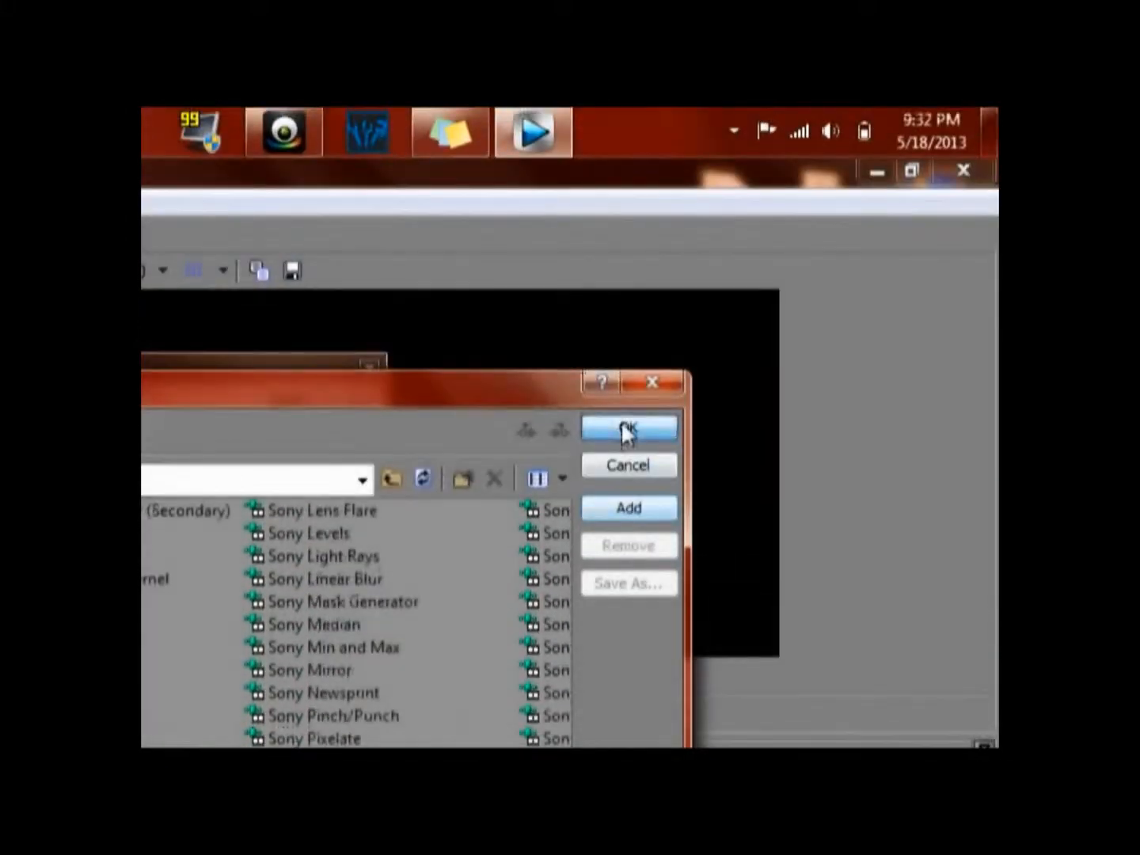
{"action": "left_click", "coordinate": [621, 430]}
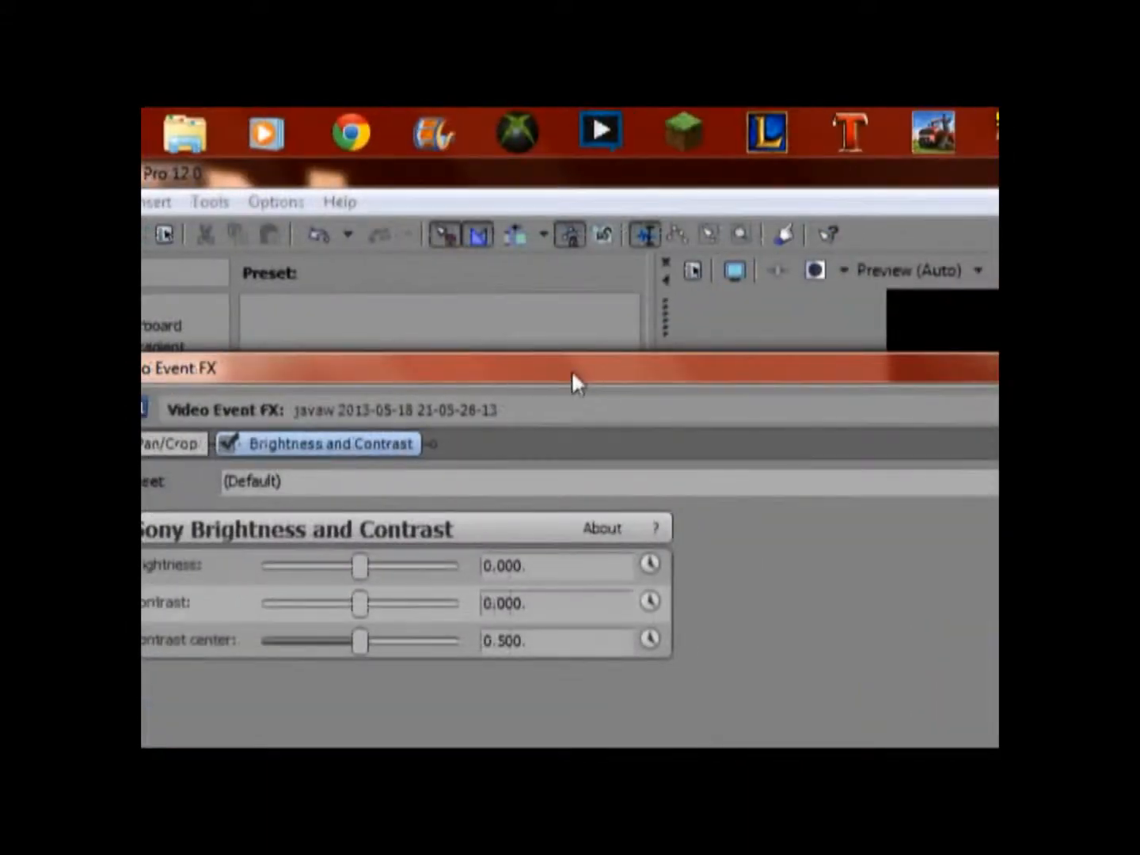
Move the Video Event FX window below the video track and place the playhead inside the middle piece at about 00:00:26
{"action": "left_click_drag", "start_coordinate": [735, 264], "coordinate": [171, 551]}
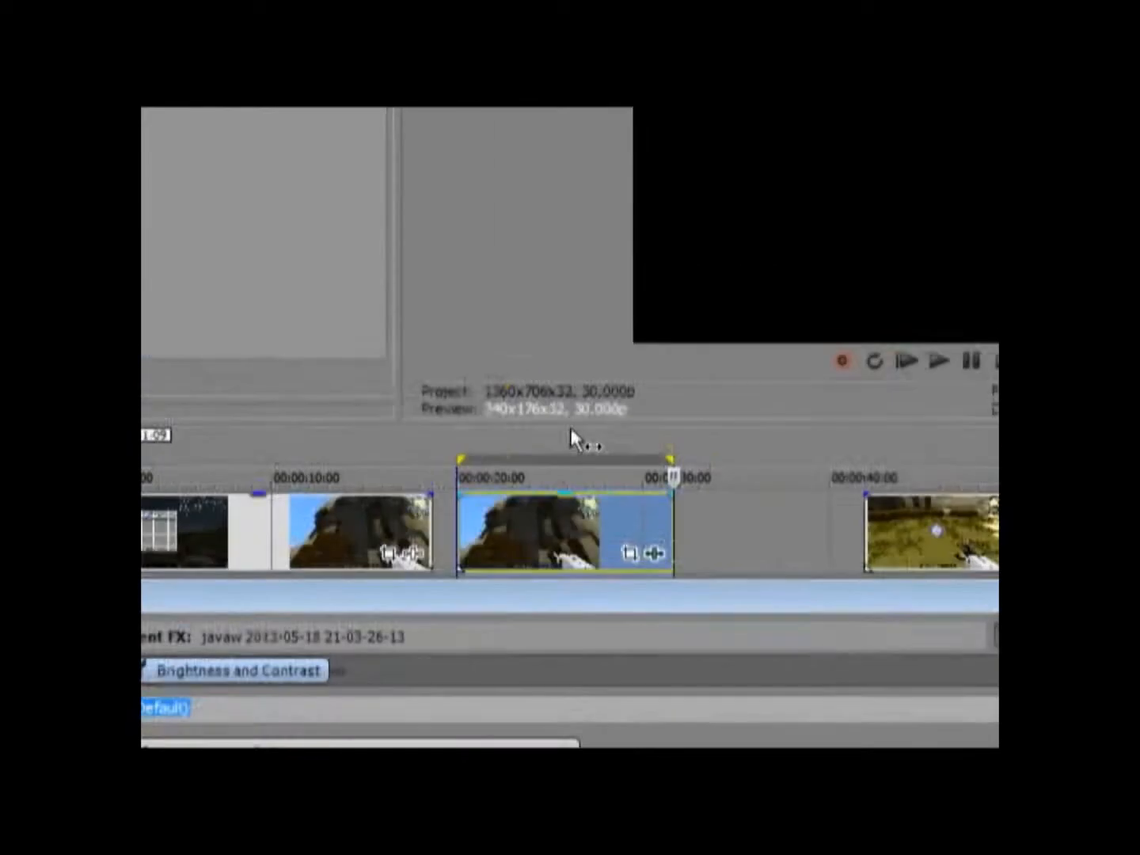
{"action": "left_click", "coordinate": [570, 438]}
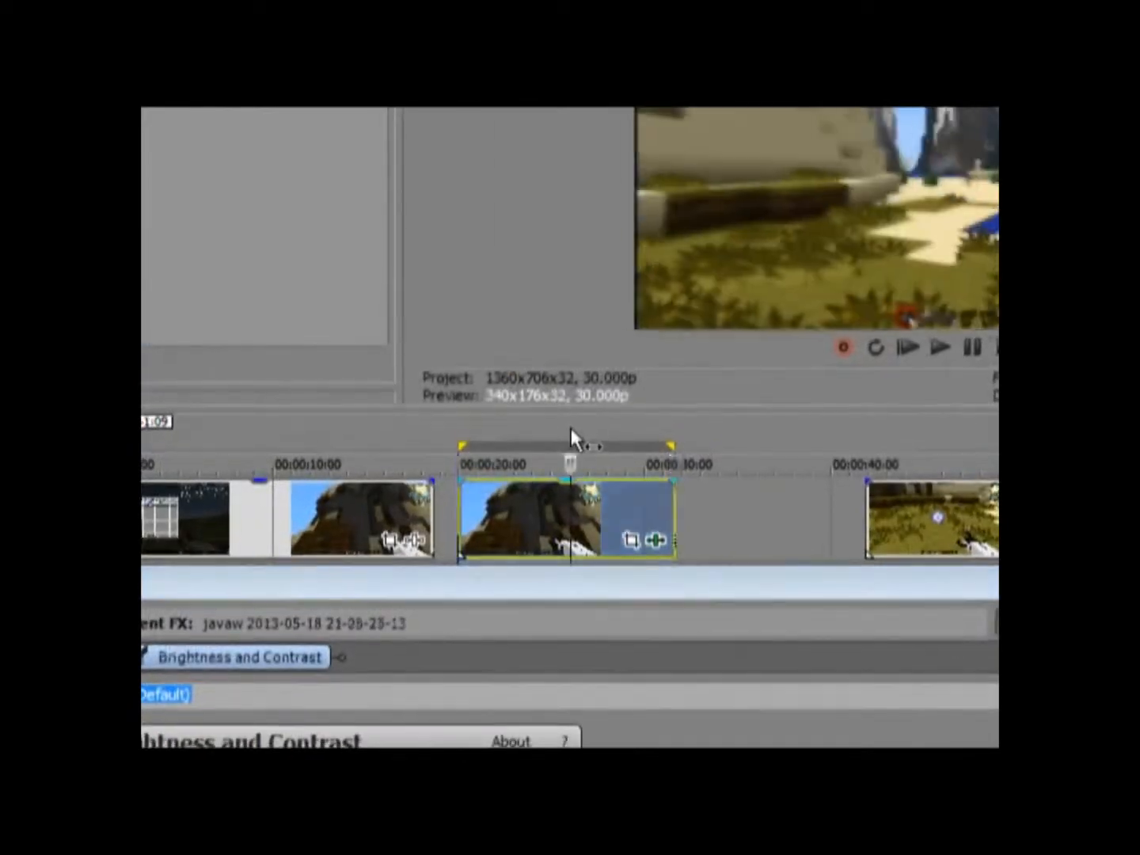
Move the loop region back to the timeline start and reposition the Video Event FX window so its effect sliders are accessible
{"action": "left_click_drag", "start_coordinate": [602, 460], "coordinate": [310, 434]}
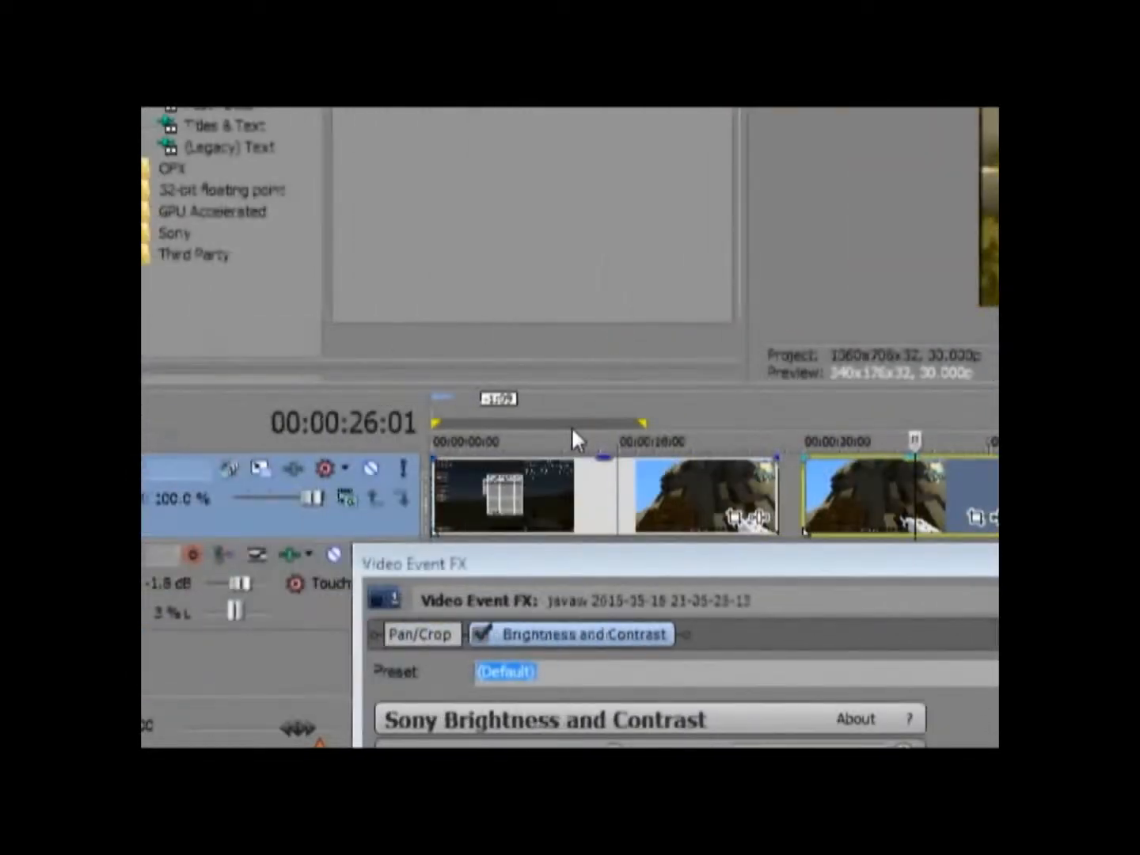
{"action": "left_click_drag", "start_coordinate": [592, 566], "coordinate": [490, 137]}
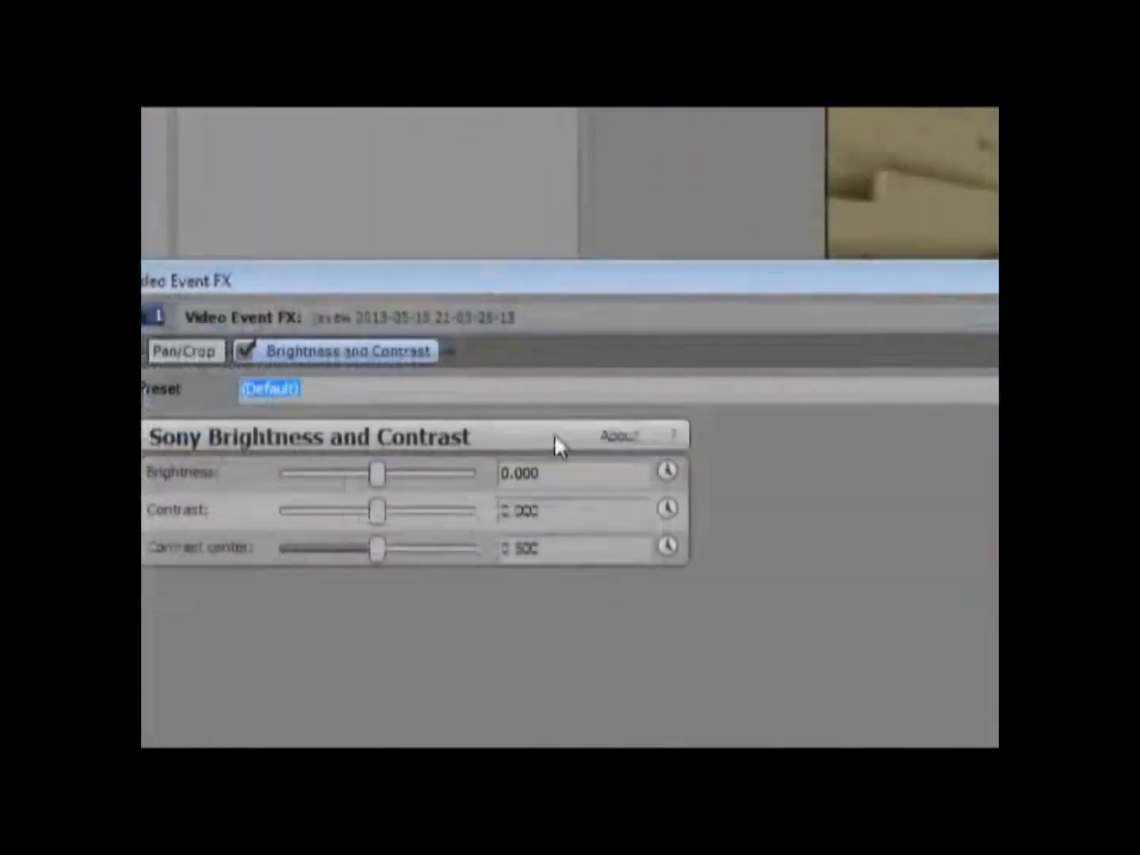
Set the effect's Brightness to 0.156, raise its Contrast slightly, and close the Video Event FX window
{"action": "left_click_drag", "start_coordinate": [575, 439], "coordinate": [615, 435]}
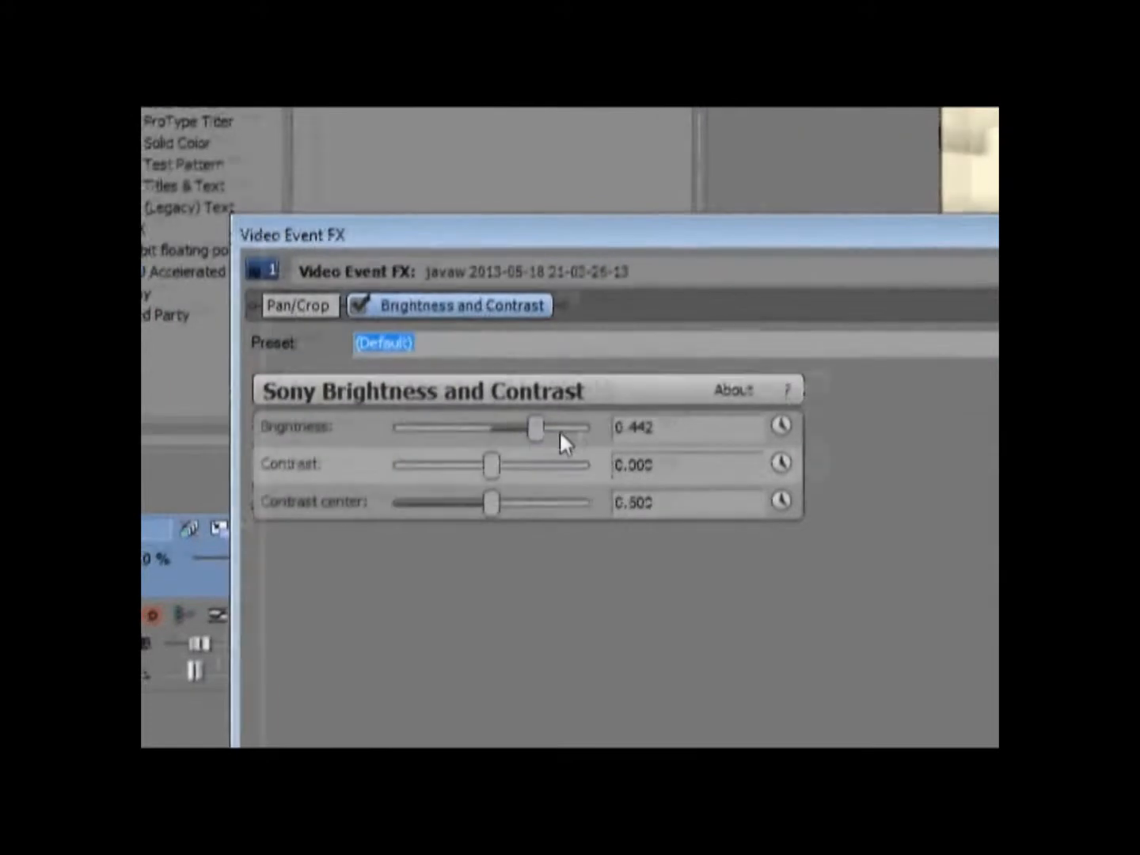
{"action": "left_click_drag", "start_coordinate": [572, 429], "coordinate": [566, 431]}
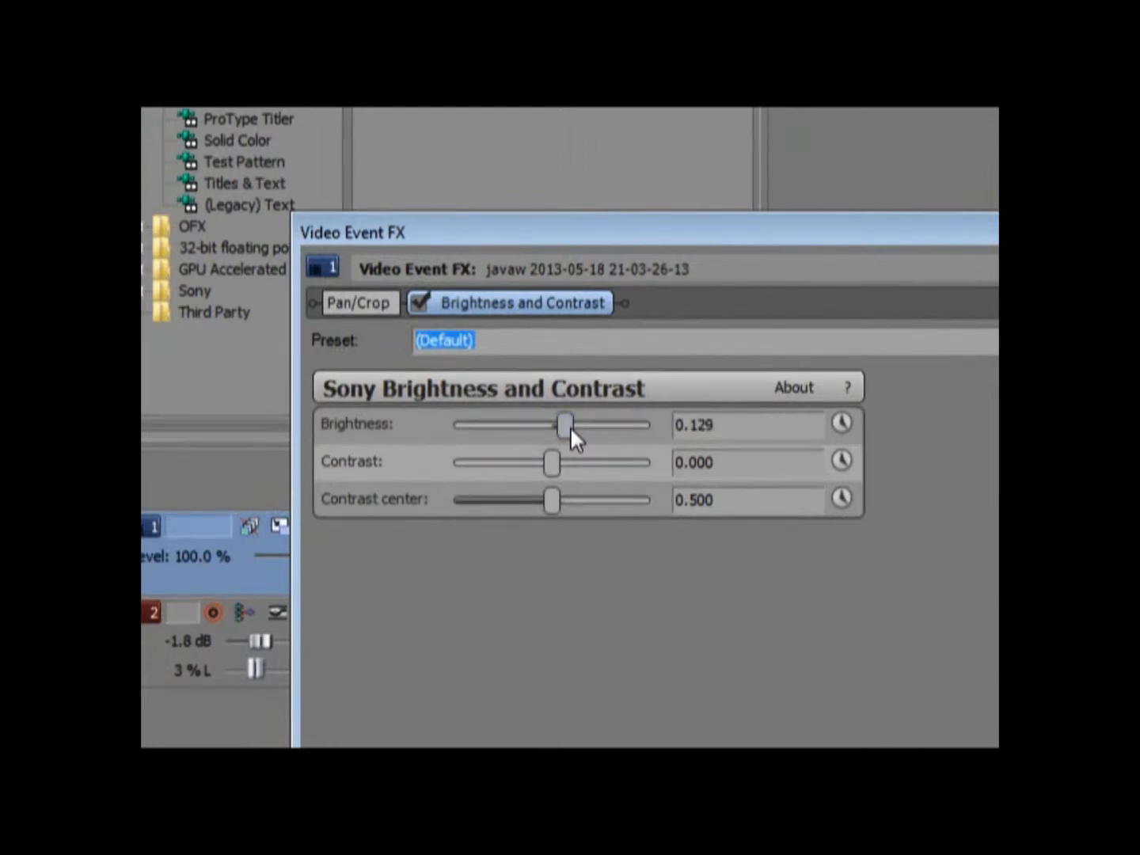
{"action": "left_click_drag", "start_coordinate": [572, 428], "coordinate": [573, 428]}
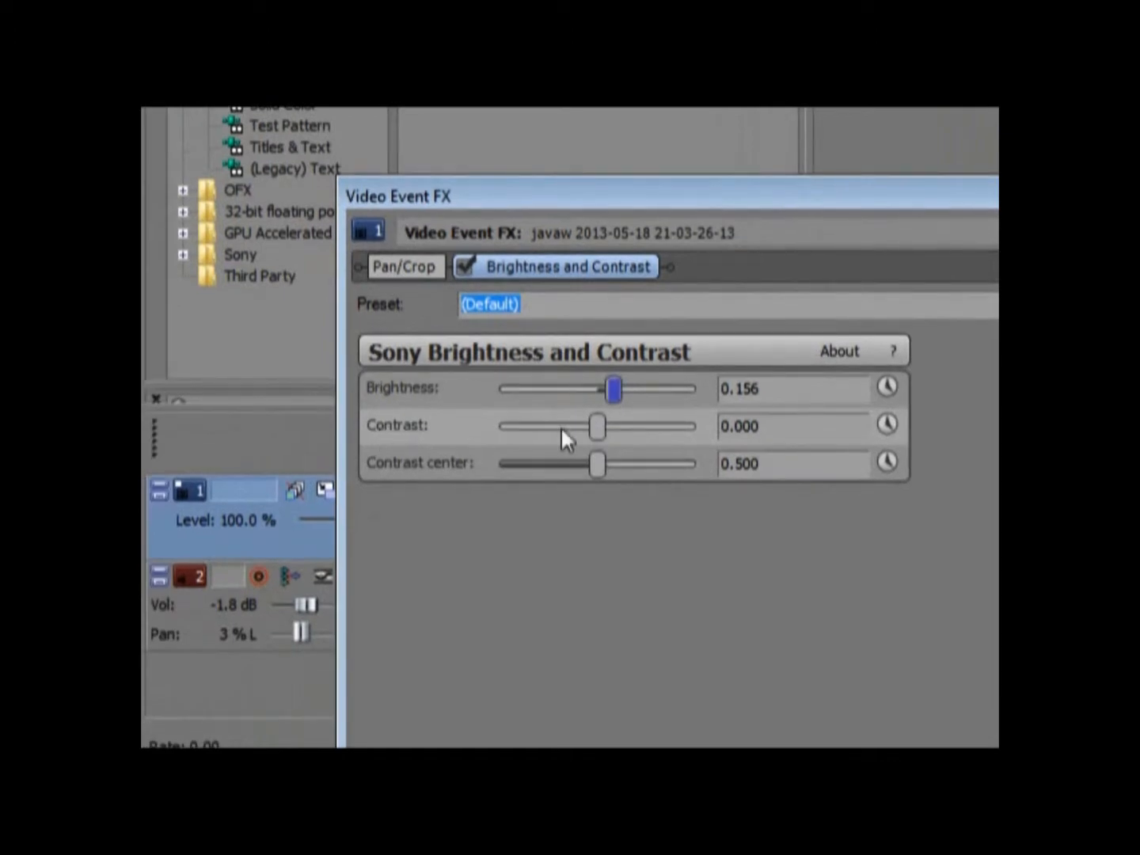
{"action": "left_click_drag", "start_coordinate": [596, 427], "coordinate": [615, 431]}
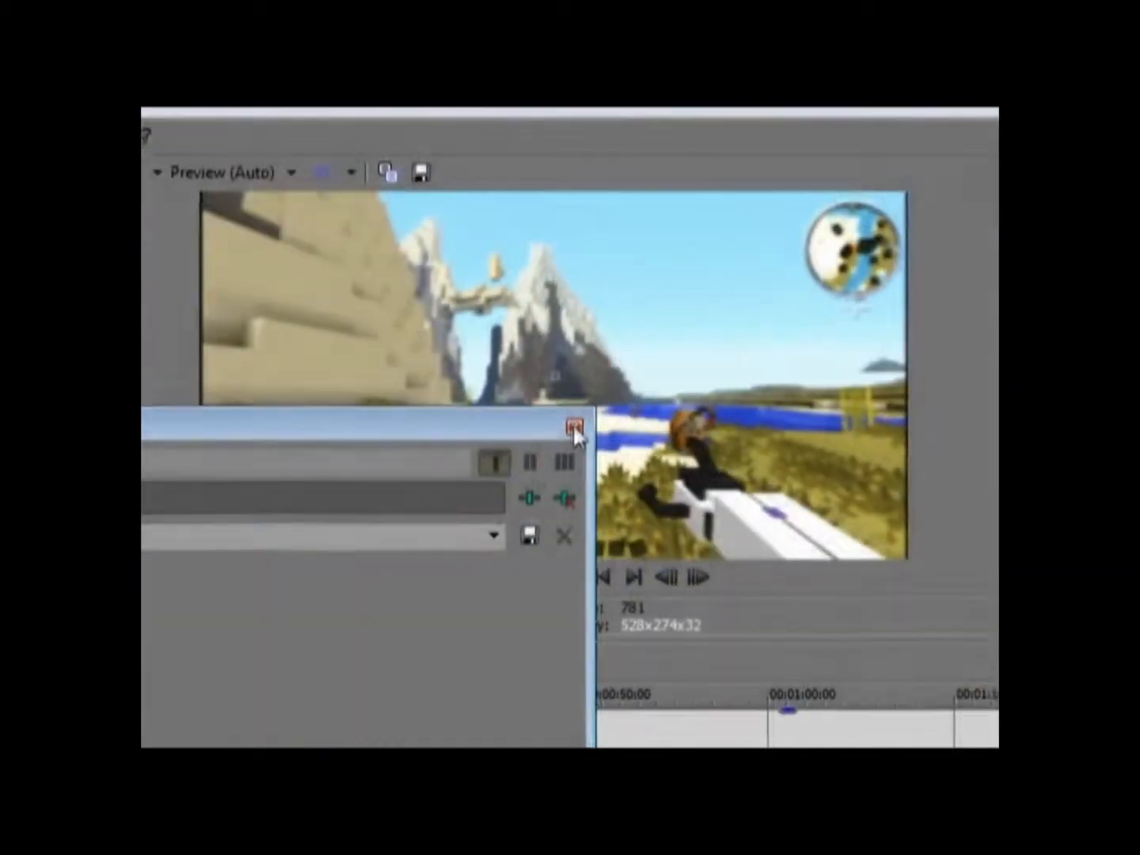
{"action": "left_click", "coordinate": [568, 432]}
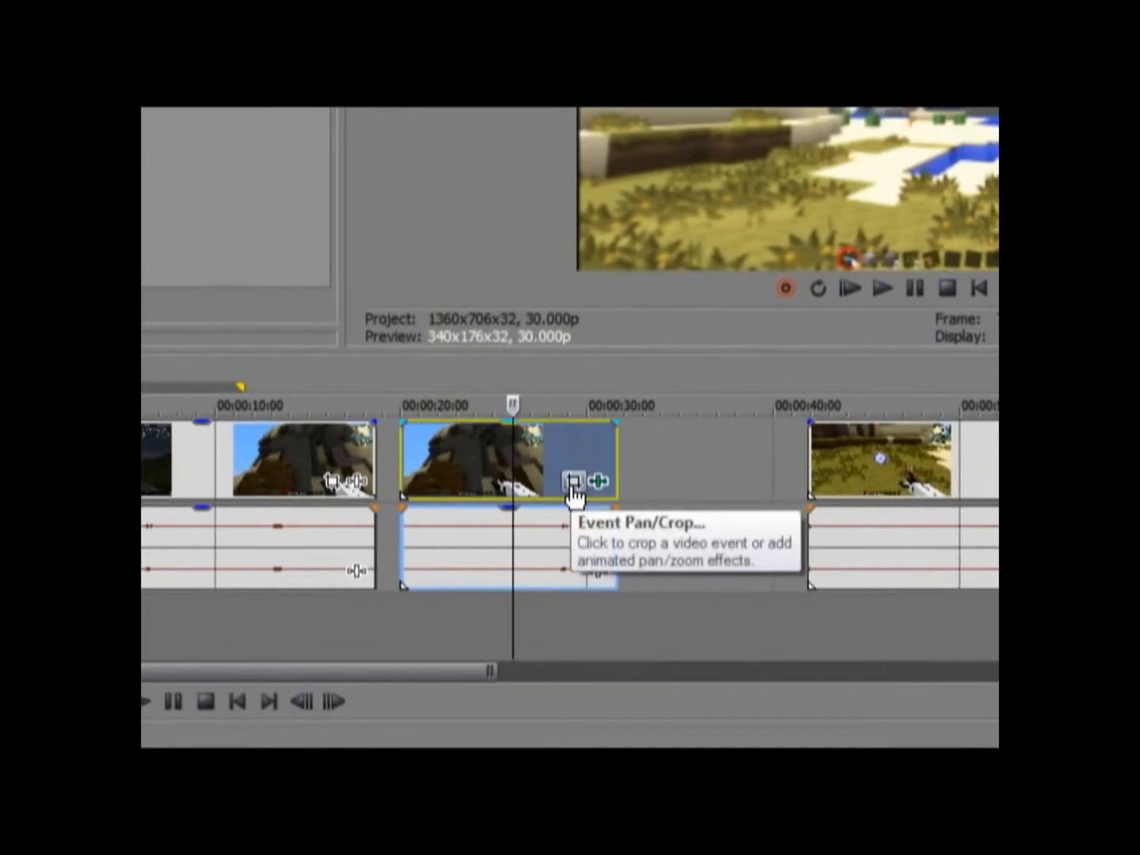
Open Event Pan/Crop for the middle piece and try shifting its crop frame across the picture and back near the centre
{"action": "left_click", "coordinate": [571, 481]}
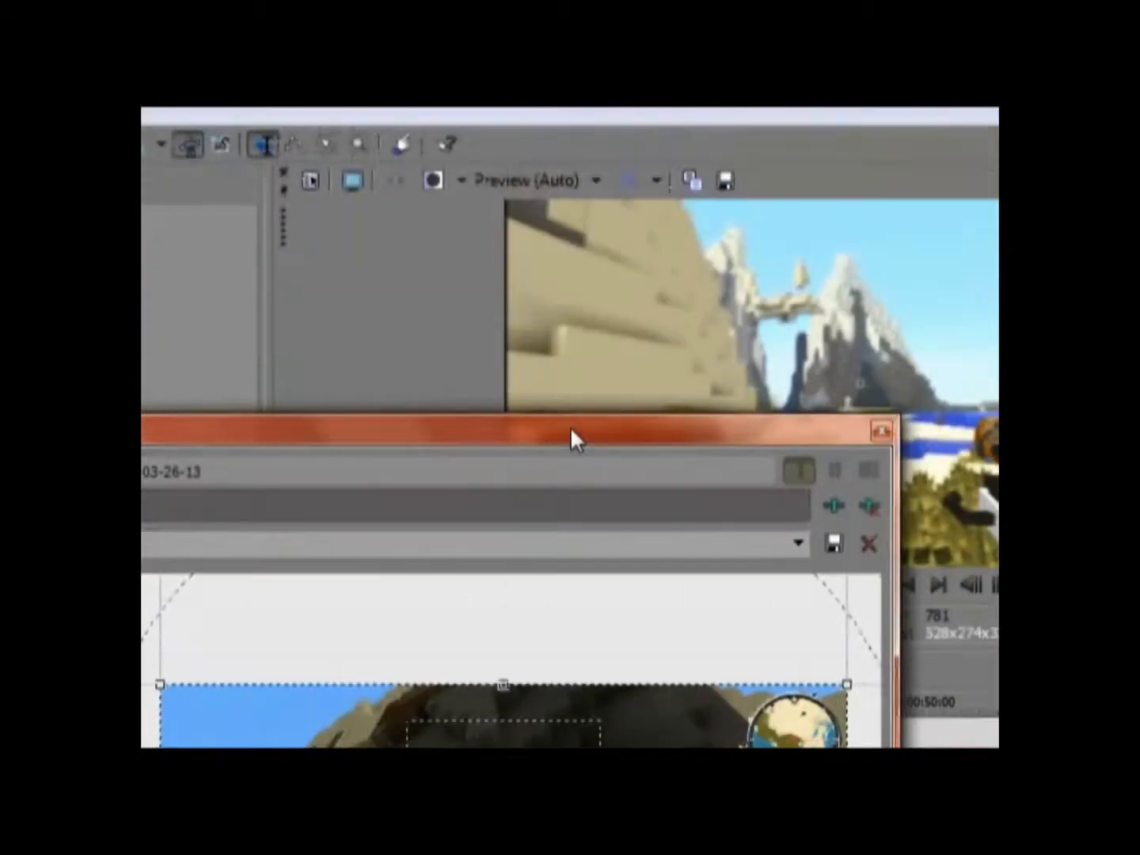
{"action": "left_click_drag", "start_coordinate": [565, 412], "coordinate": [556, 360]}
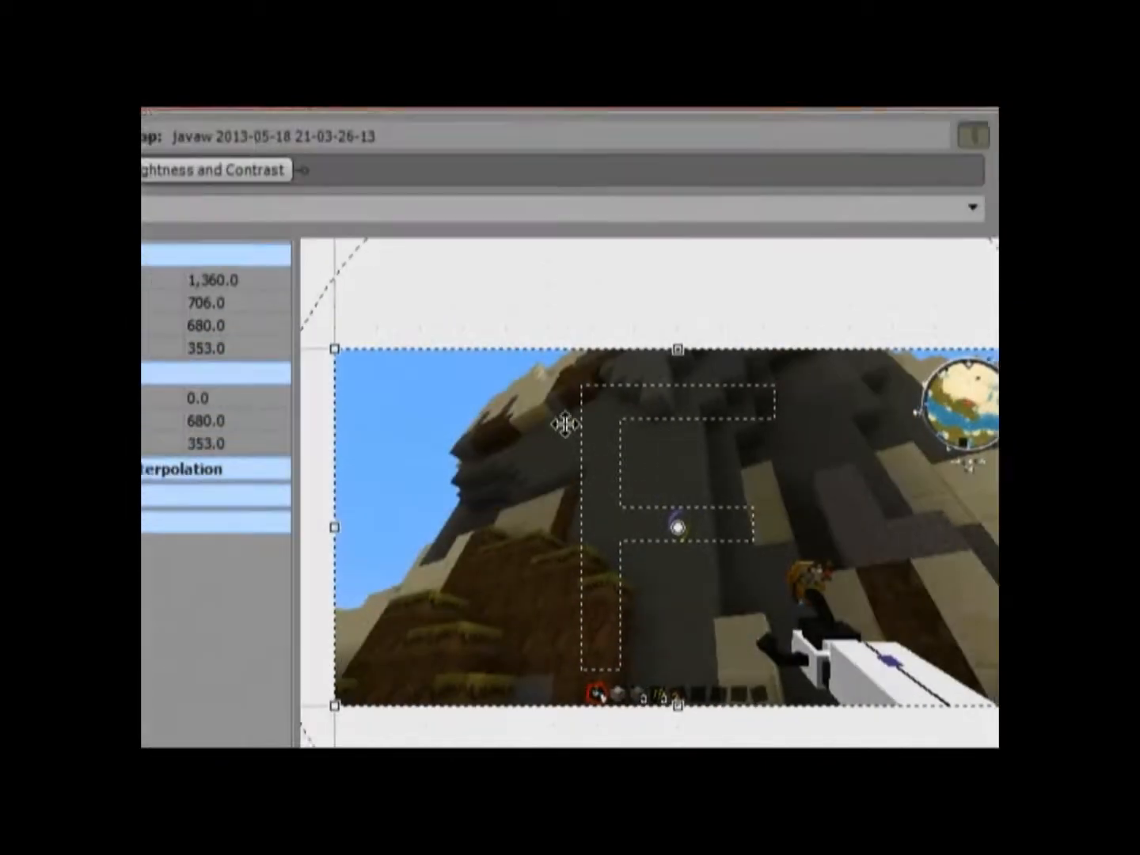
{"action": "left_click_drag", "start_coordinate": [475, 356], "coordinate": [501, 381]}
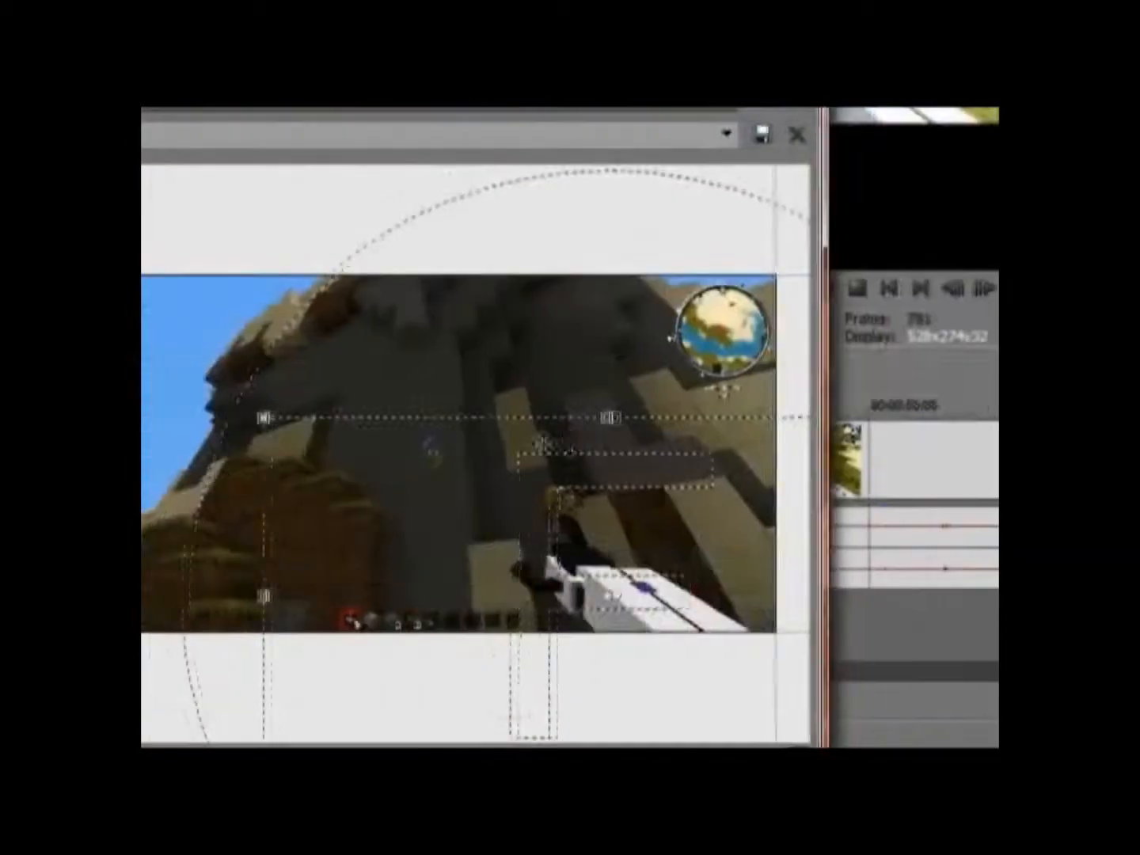
{"action": "left_click_drag", "start_coordinate": [551, 446], "coordinate": [566, 425]}
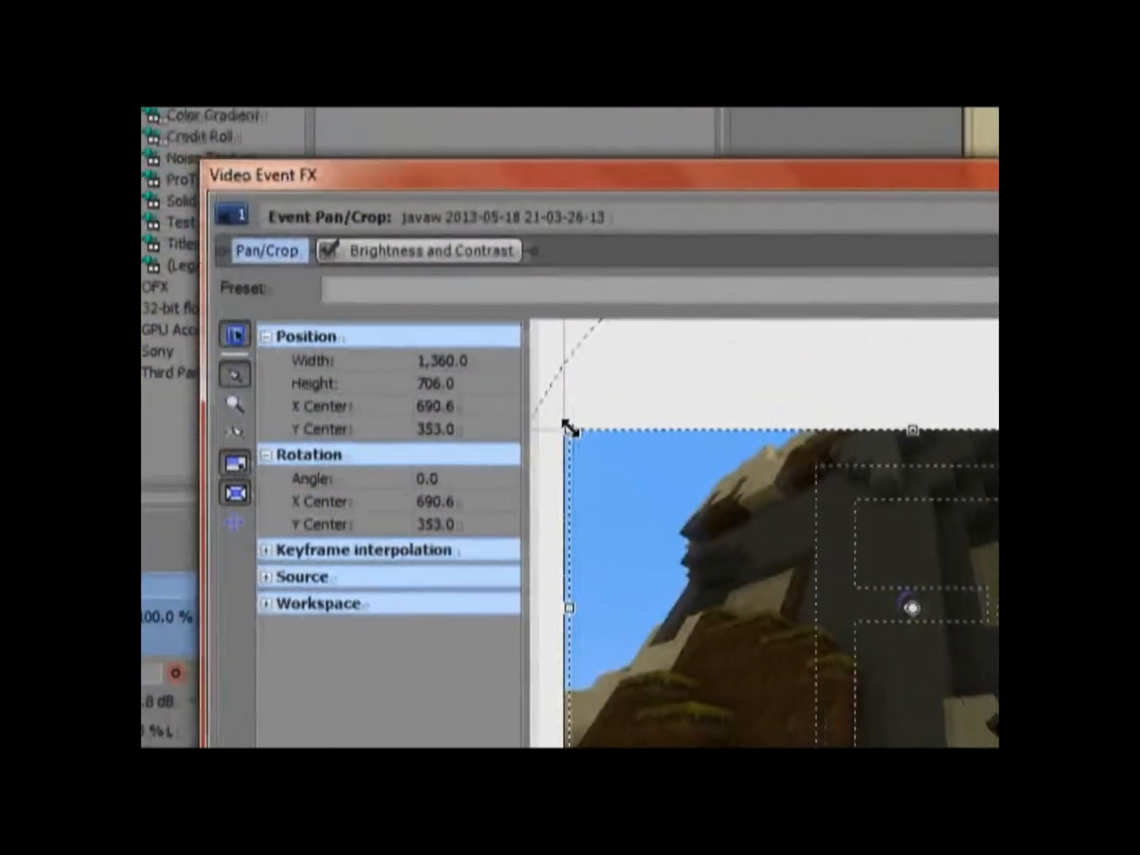
Enlarge the crop frame from the picture's top-left corner so the clip shrinks into the output's upper-left area, and close the window
{"action": "left_click_drag", "start_coordinate": [568, 427], "coordinate": [344, 285]}
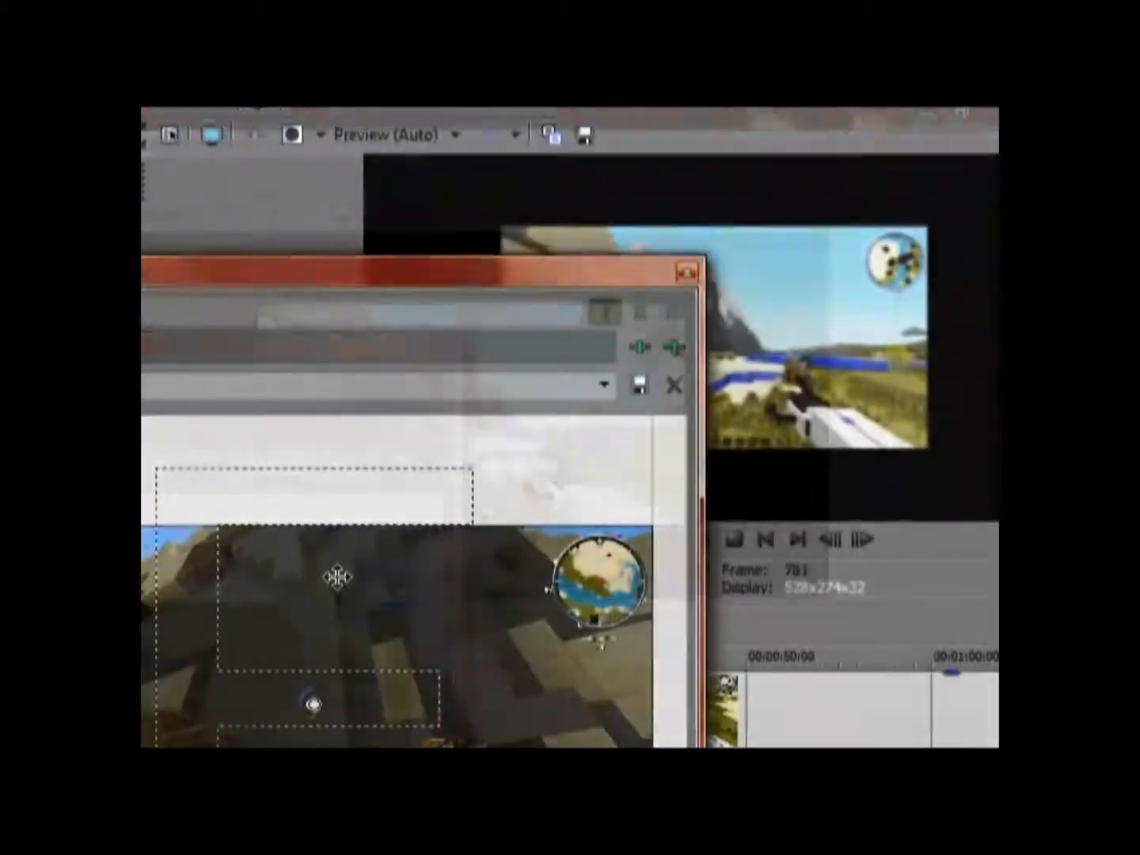
{"action": "left_click_drag", "start_coordinate": [573, 383], "coordinate": [597, 400]}
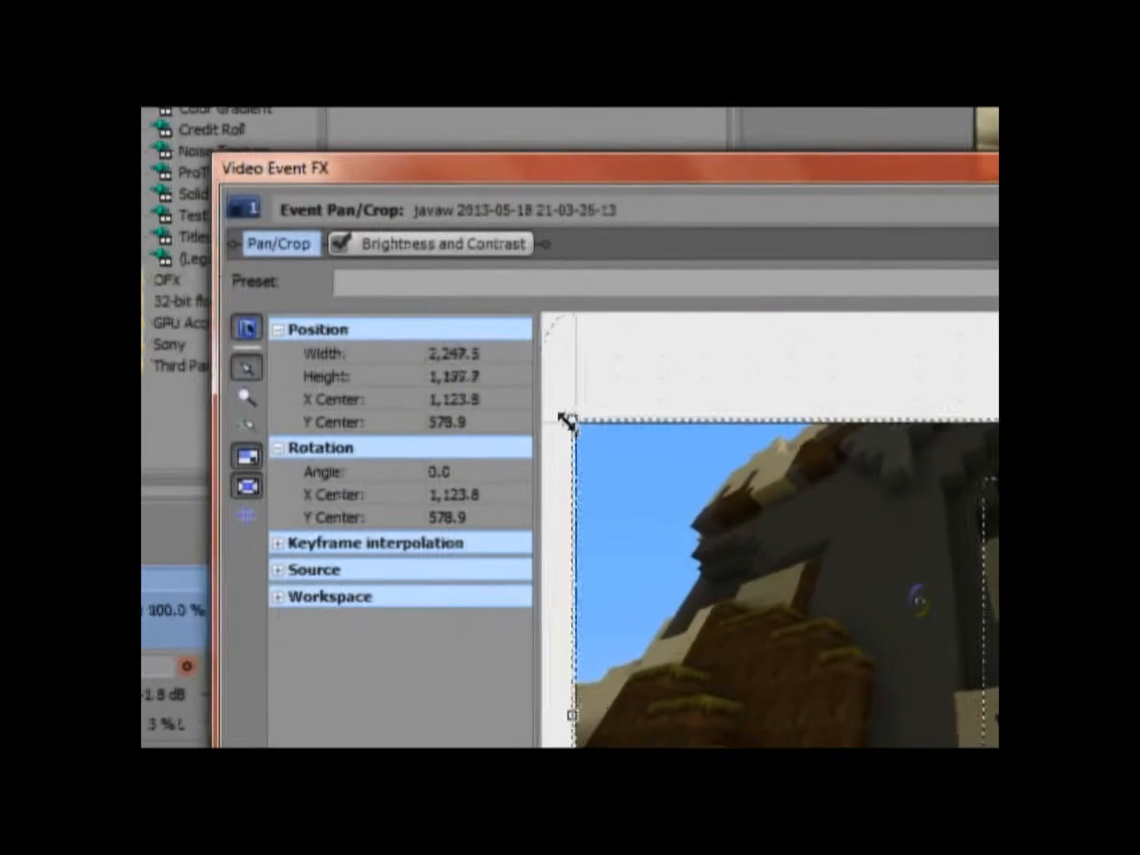
{"action": "left_click_drag", "start_coordinate": [566, 421], "coordinate": [517, 367]}
{"action": "left_click_drag", "start_coordinate": [723, 502], "coordinate": [757, 526]}
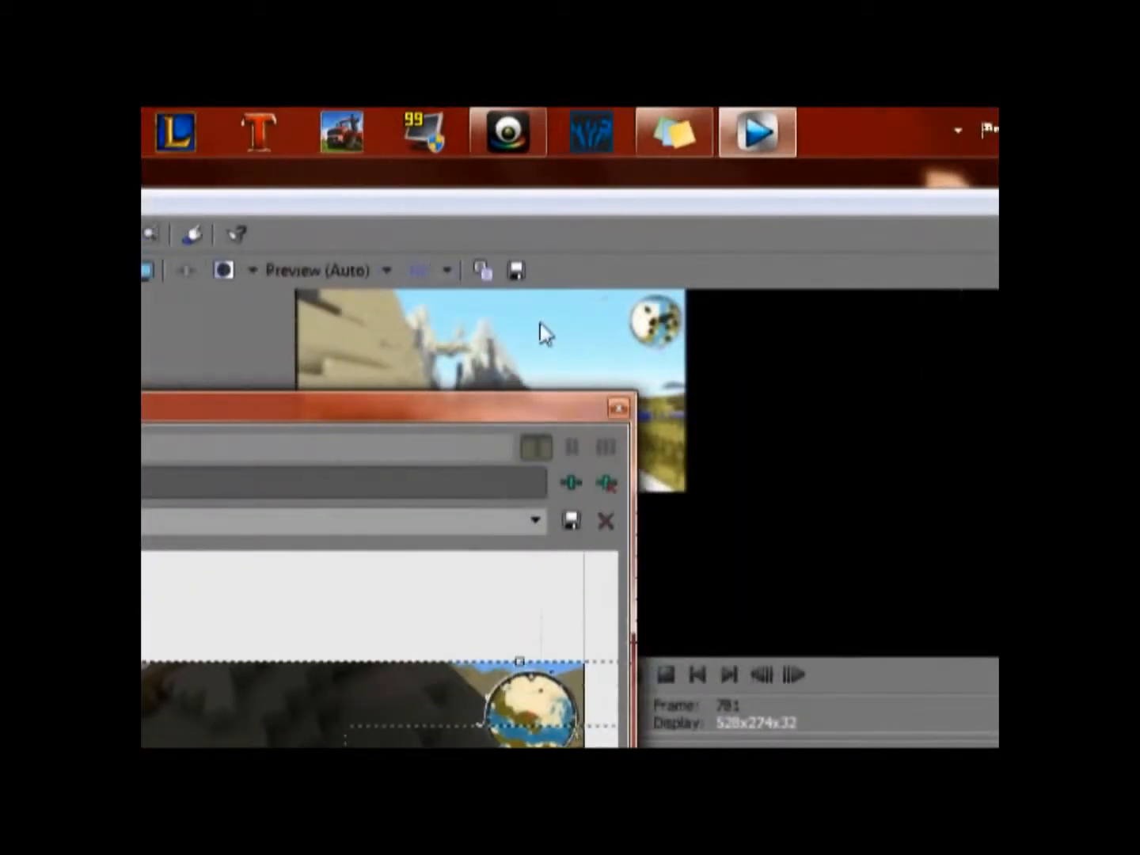
{"action": "left_click_drag", "start_coordinate": [573, 409], "coordinate": [512, 758]}
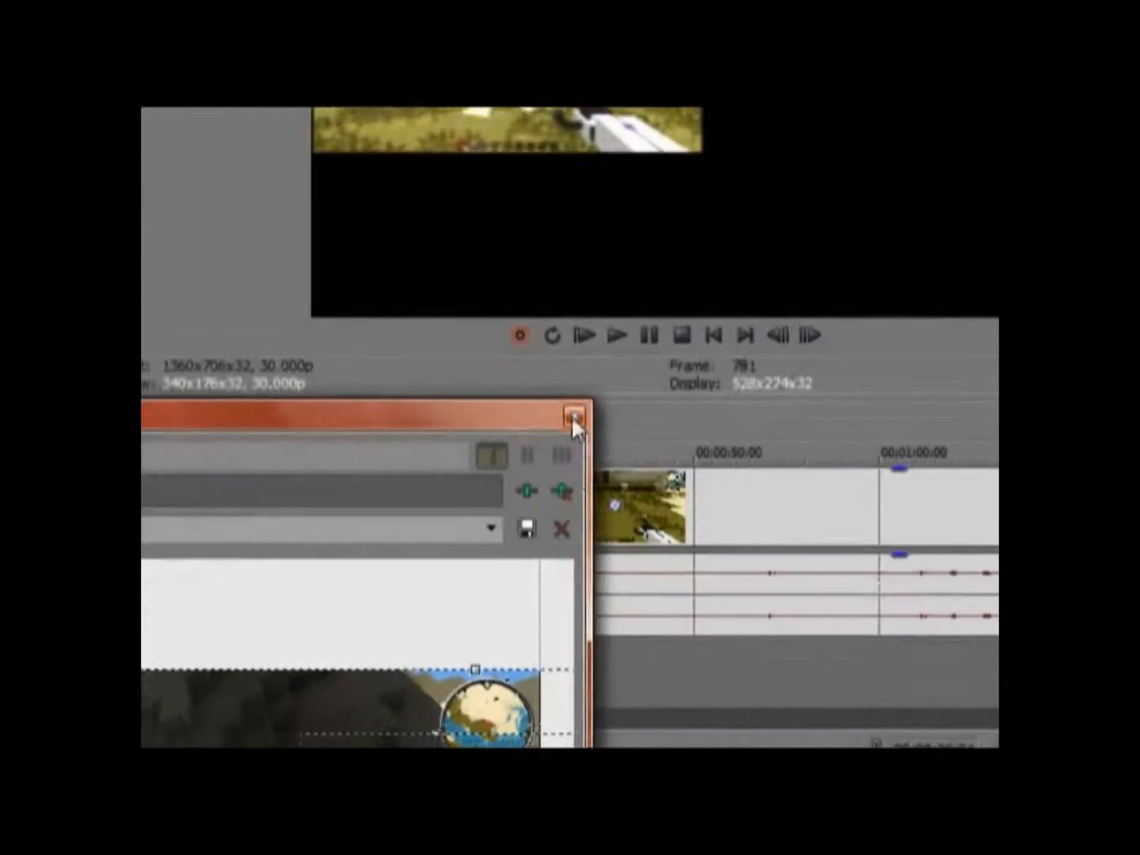
{"action": "left_click", "coordinate": [573, 419]}
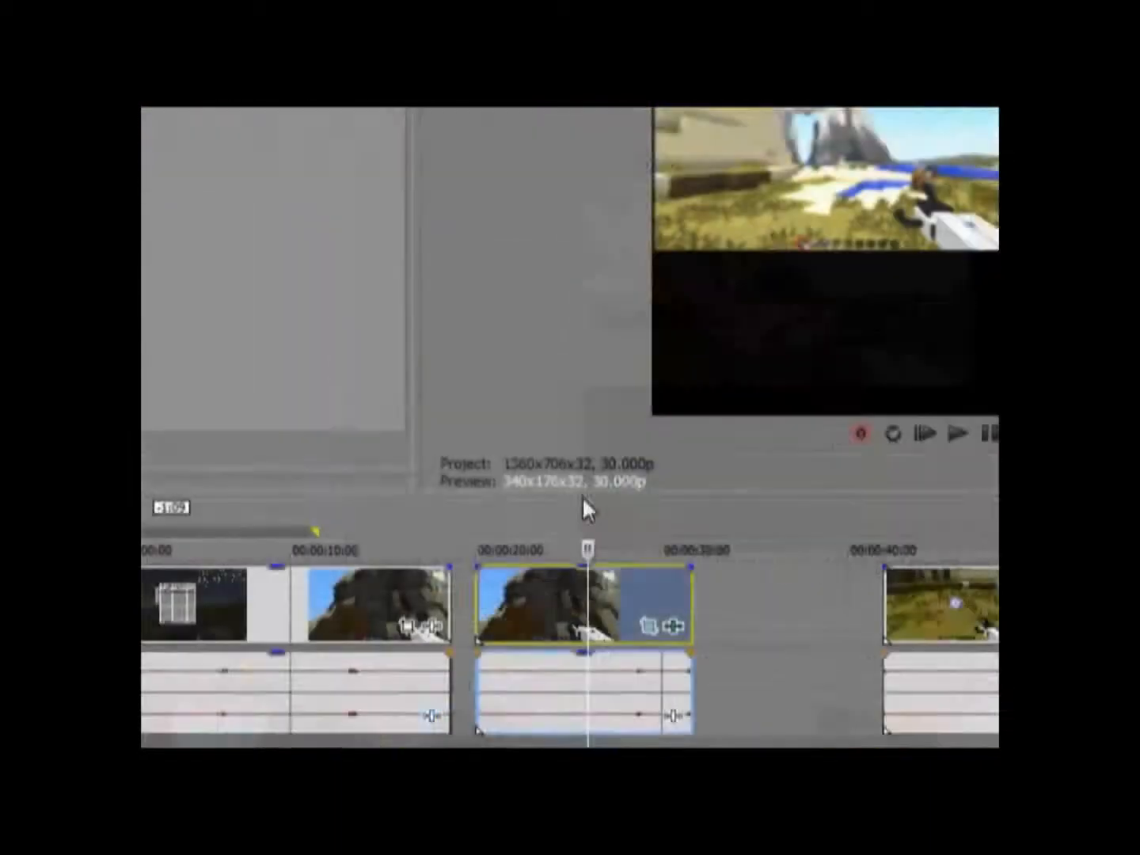
Try overlapping the middle piece with the first, and move its video onto a new track below at about 00:00:42
{"action": "left_click_drag", "start_coordinate": [575, 637], "coordinate": [504, 616]}
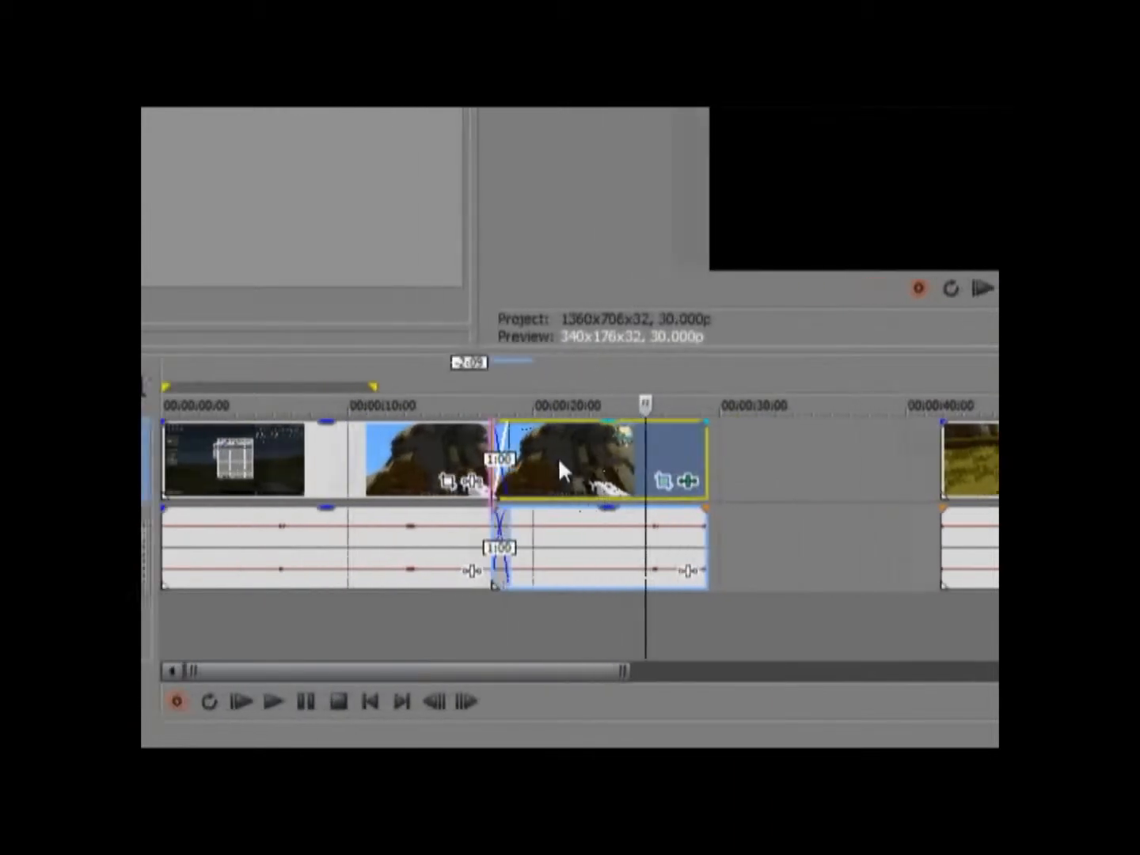
{"action": "left_click_drag", "start_coordinate": [559, 464], "coordinate": [785, 637]}
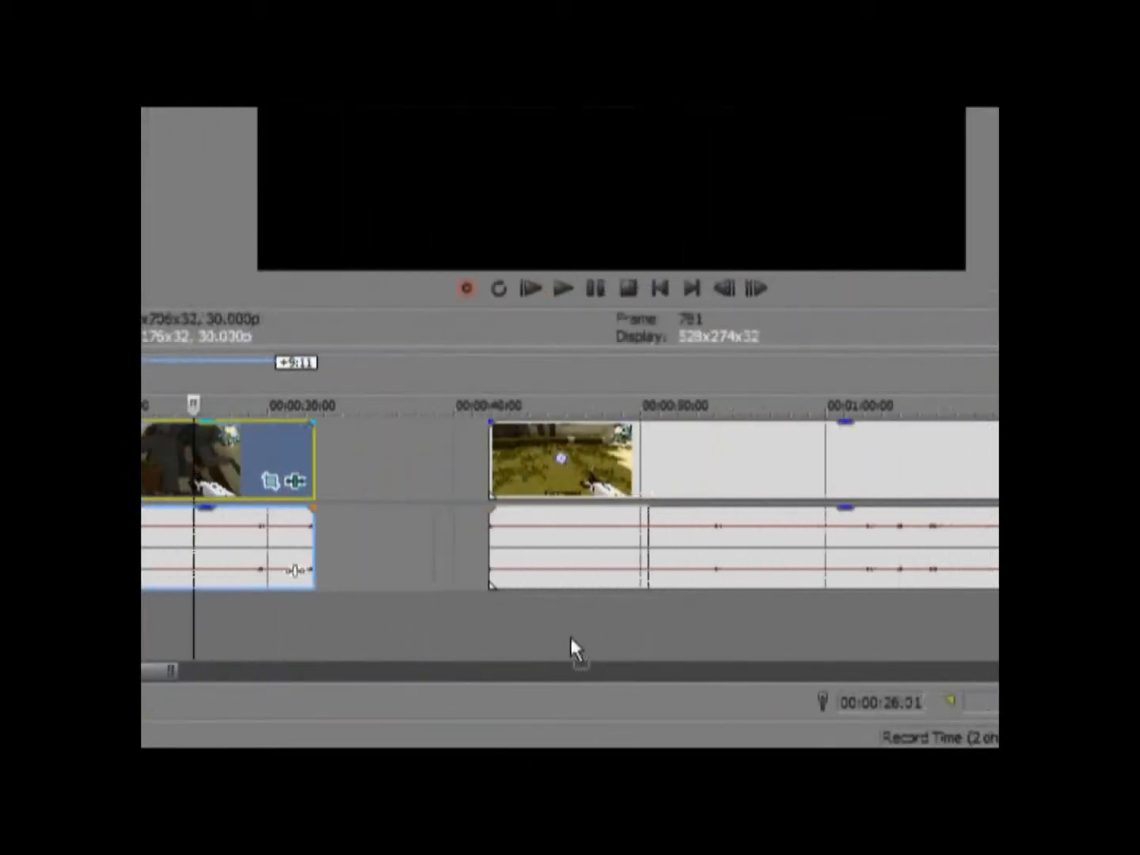
{"action": "left_click_drag", "start_coordinate": [571, 638], "coordinate": [570, 566]}
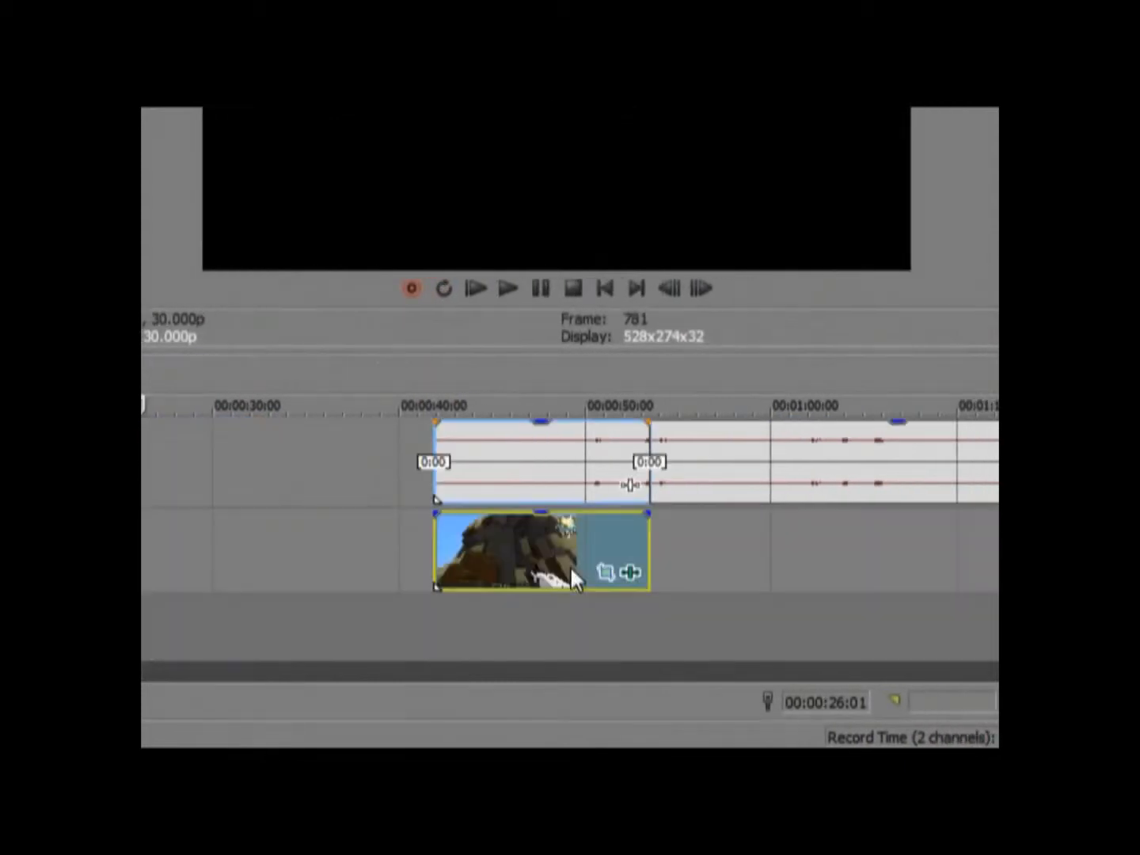
Move the middle piece's audio onto a new track directly beneath its video
{"action": "left_click_drag", "start_coordinate": [732, 452], "coordinate": [770, 444]}
{"action": "left_click_drag", "start_coordinate": [453, 457], "coordinate": [444, 600]}
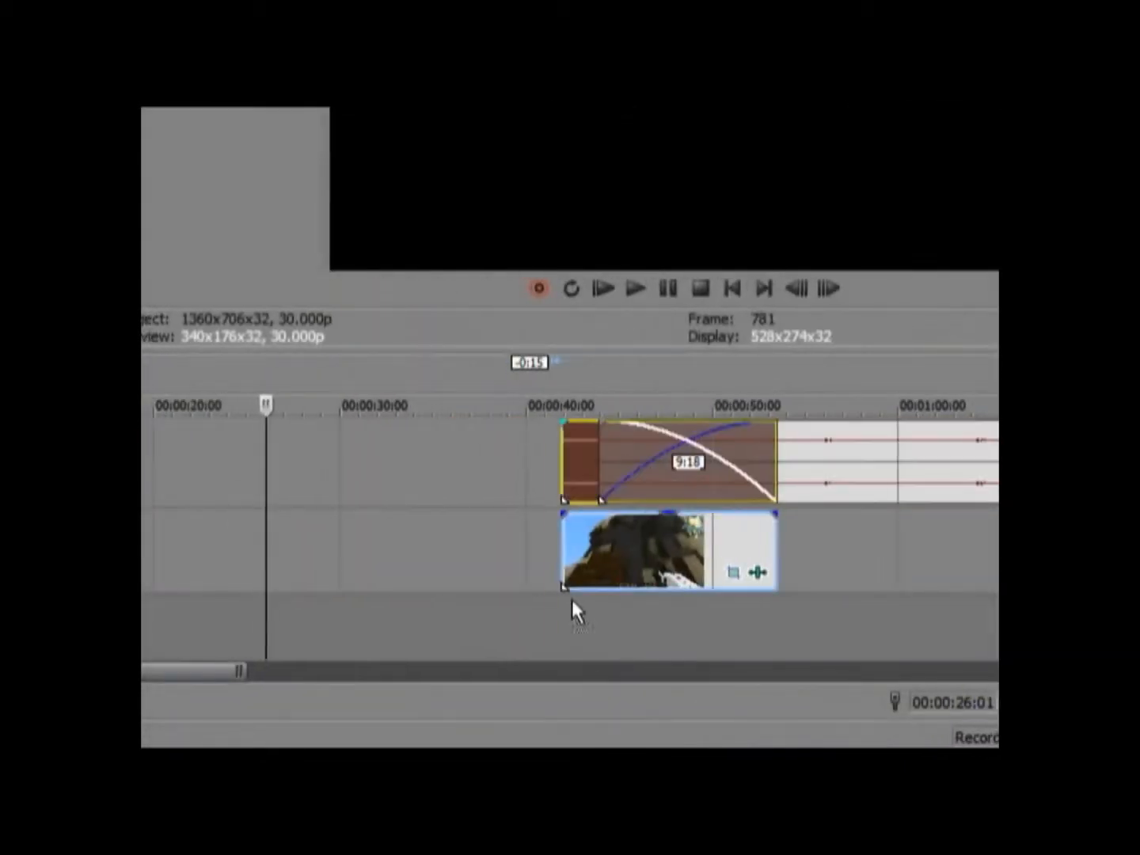
{"action": "left_click_drag", "start_coordinate": [572, 599], "coordinate": [570, 524]}
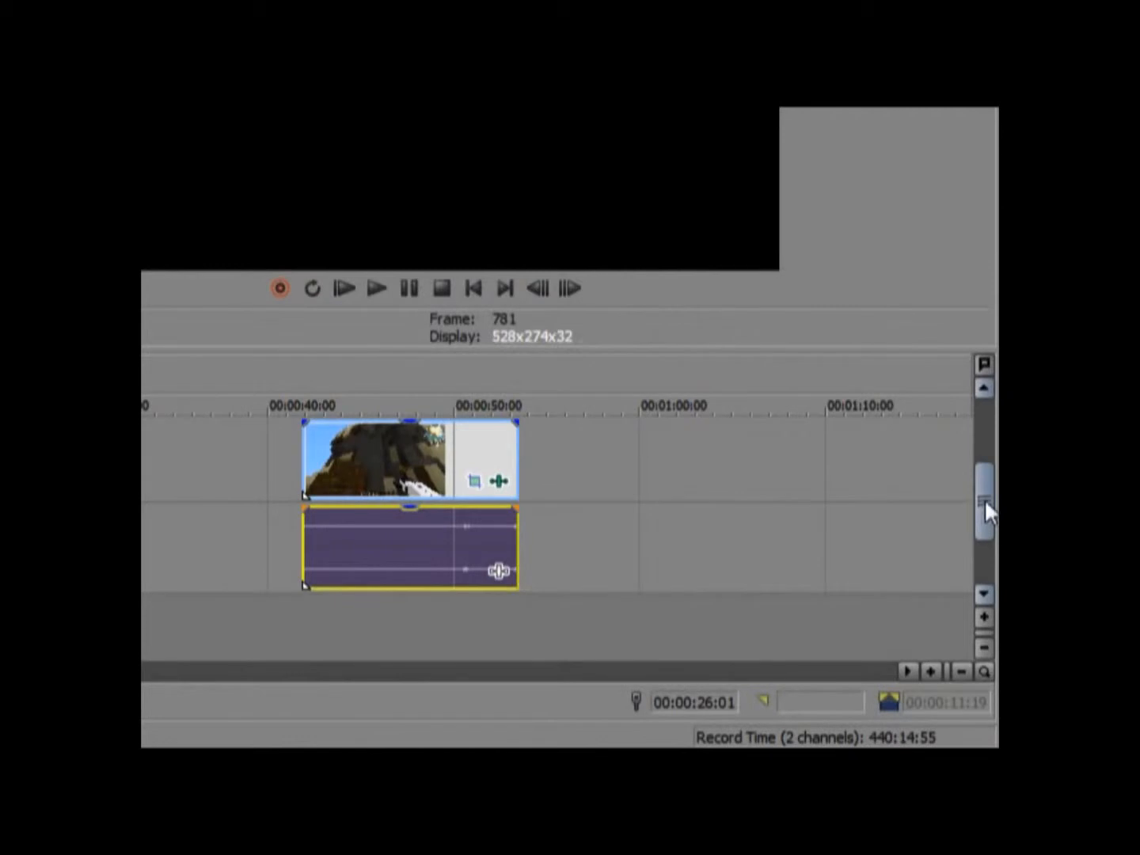
Align the start of the last piece on the upper tracks with the start of the lower clip at about 00:00:42
{"action": "left_click_drag", "start_coordinate": [984, 501], "coordinate": [985, 441]}
{"action": "left_click_drag", "start_coordinate": [463, 462], "coordinate": [353, 464]}
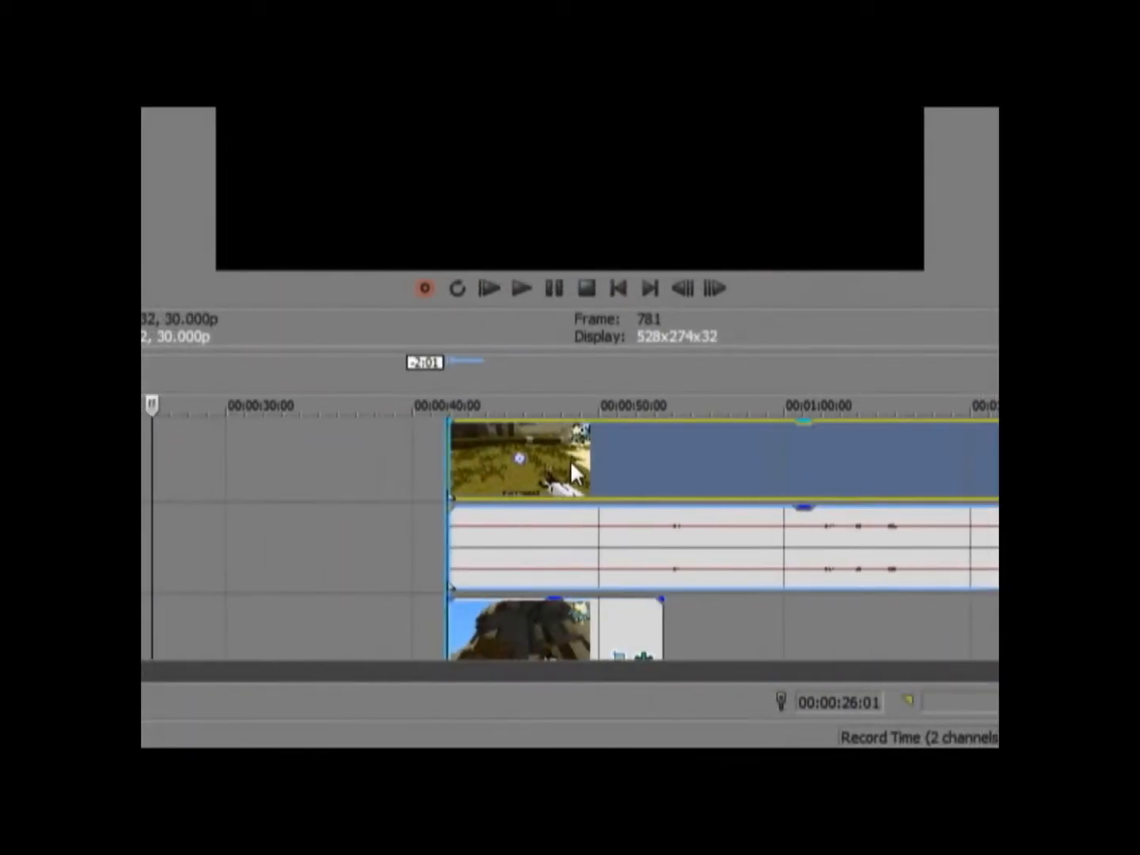
{"action": "left_click_drag", "start_coordinate": [583, 460], "coordinate": [632, 463]}
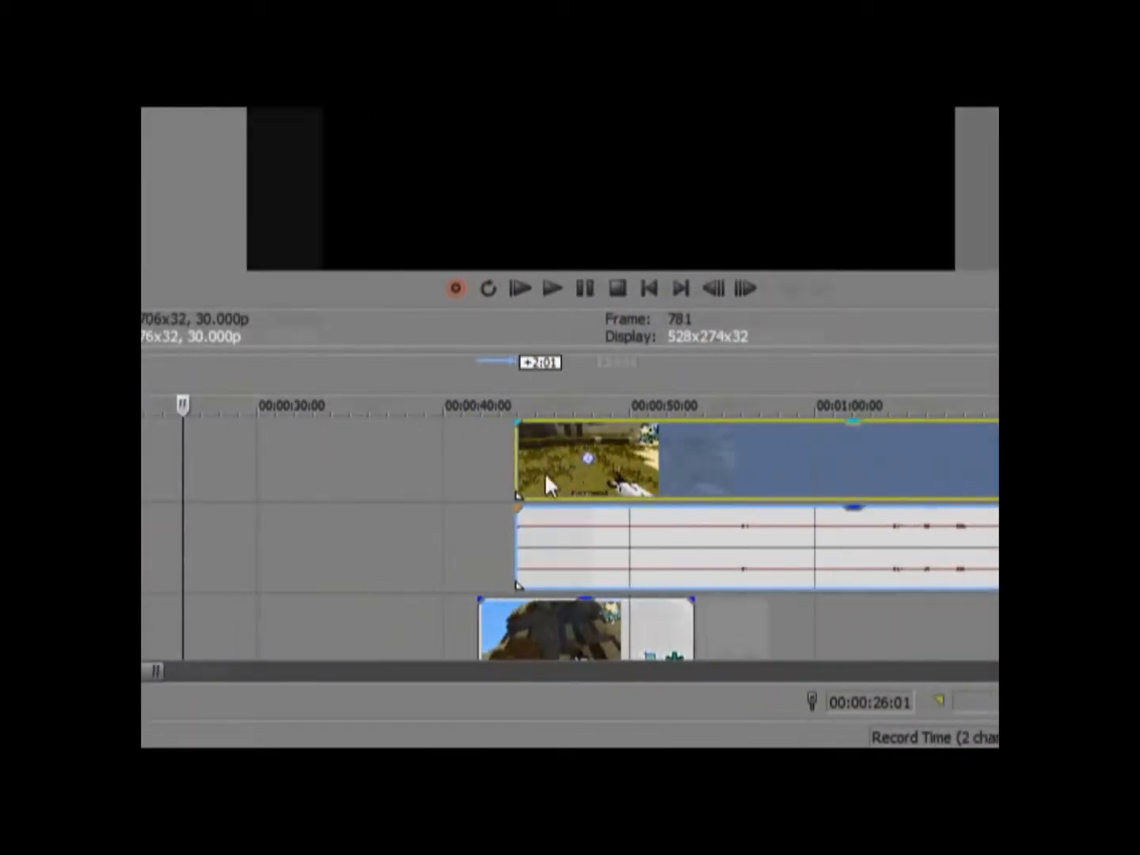
{"action": "left_click_drag", "start_coordinate": [564, 492], "coordinate": [557, 492]}
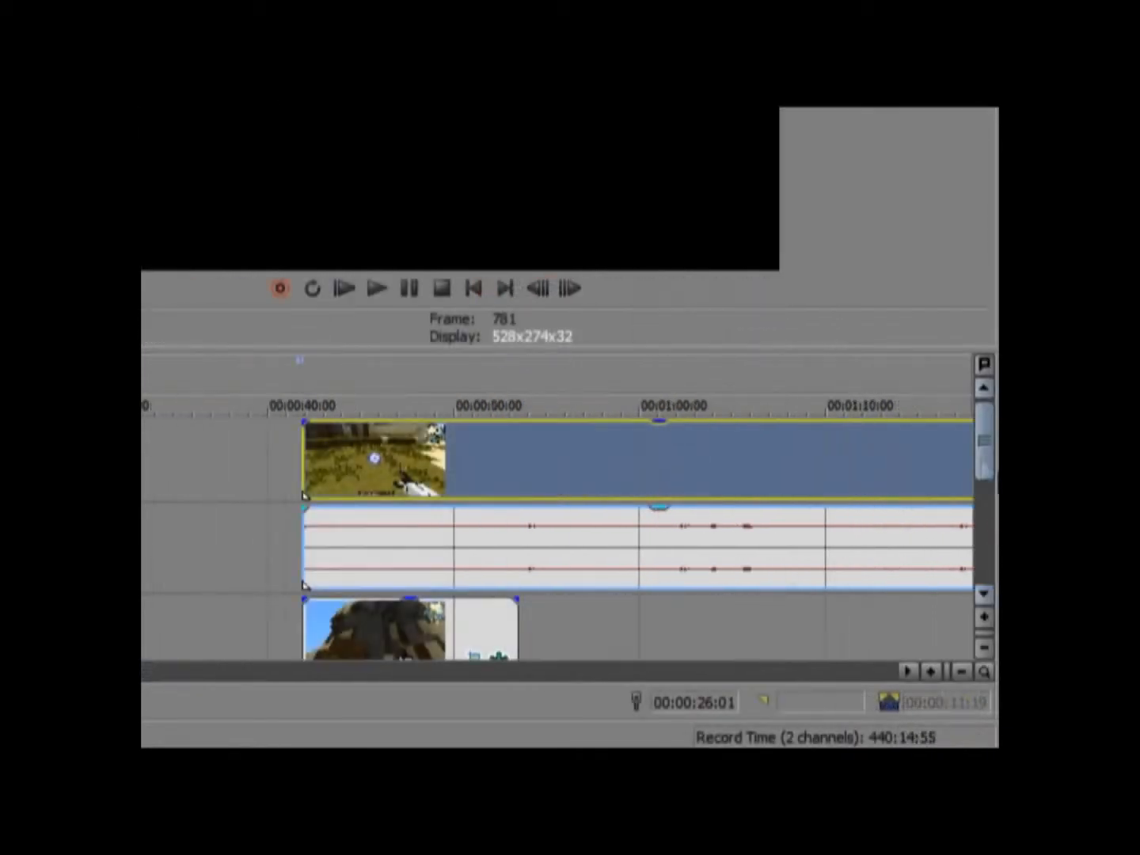
Select the time range spanning the lower clip, from 00:00:41:26 to about 00:00:53, and split the upper clip at its end
{"action": "mouse_move", "coordinate": [981, 487]}
{"action": "left_mouse_down"}
{"action": "mouse_move", "coordinate": [979, 501]}
{"action": "mouse_move", "coordinate": [980, 489]}
{"action": "left_mouse_up"}
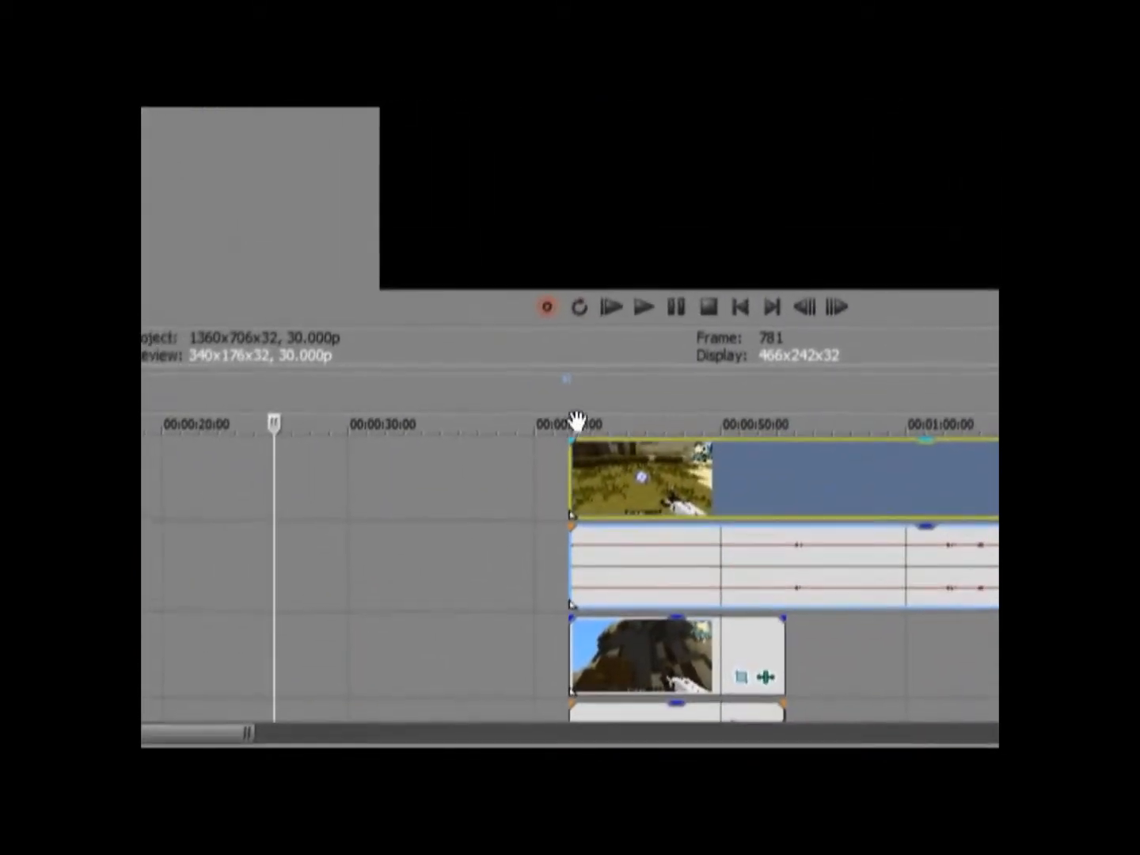
{"action": "left_click", "coordinate": [571, 438]}
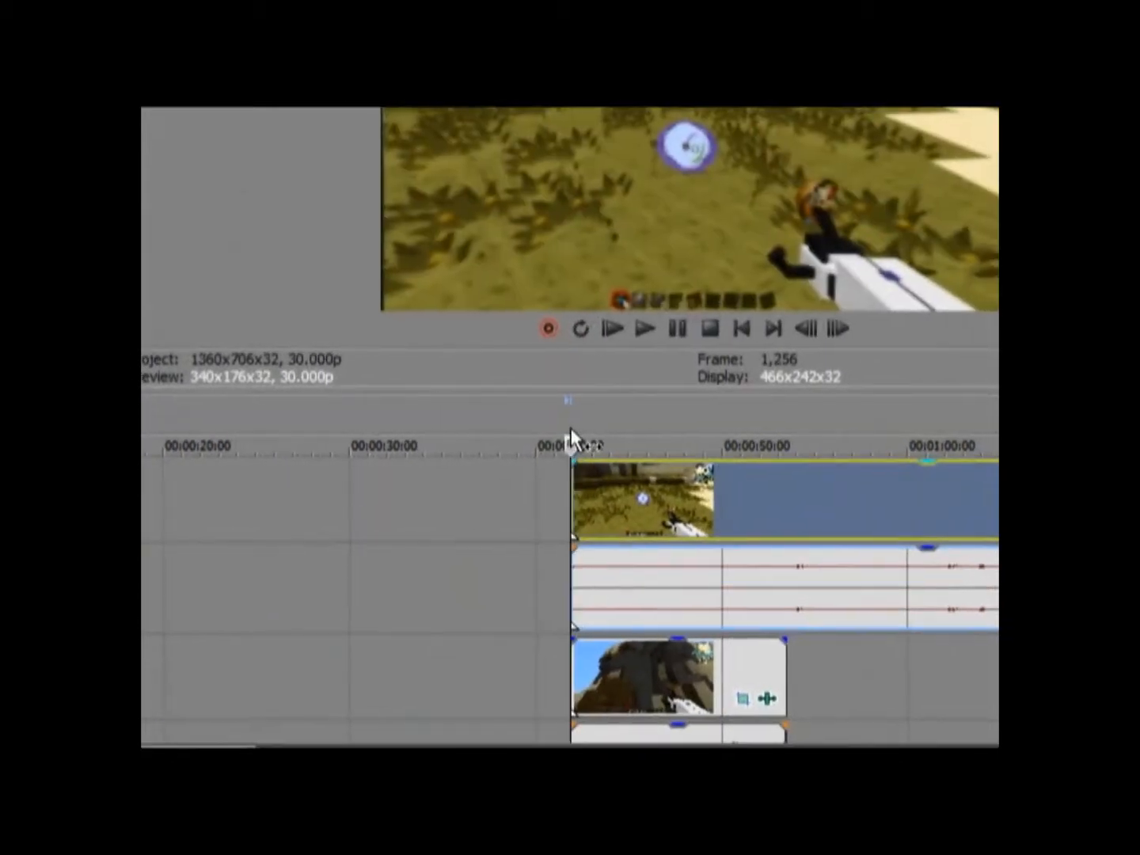
{"action": "left_click_drag", "start_coordinate": [571, 438], "coordinate": [783, 427]}
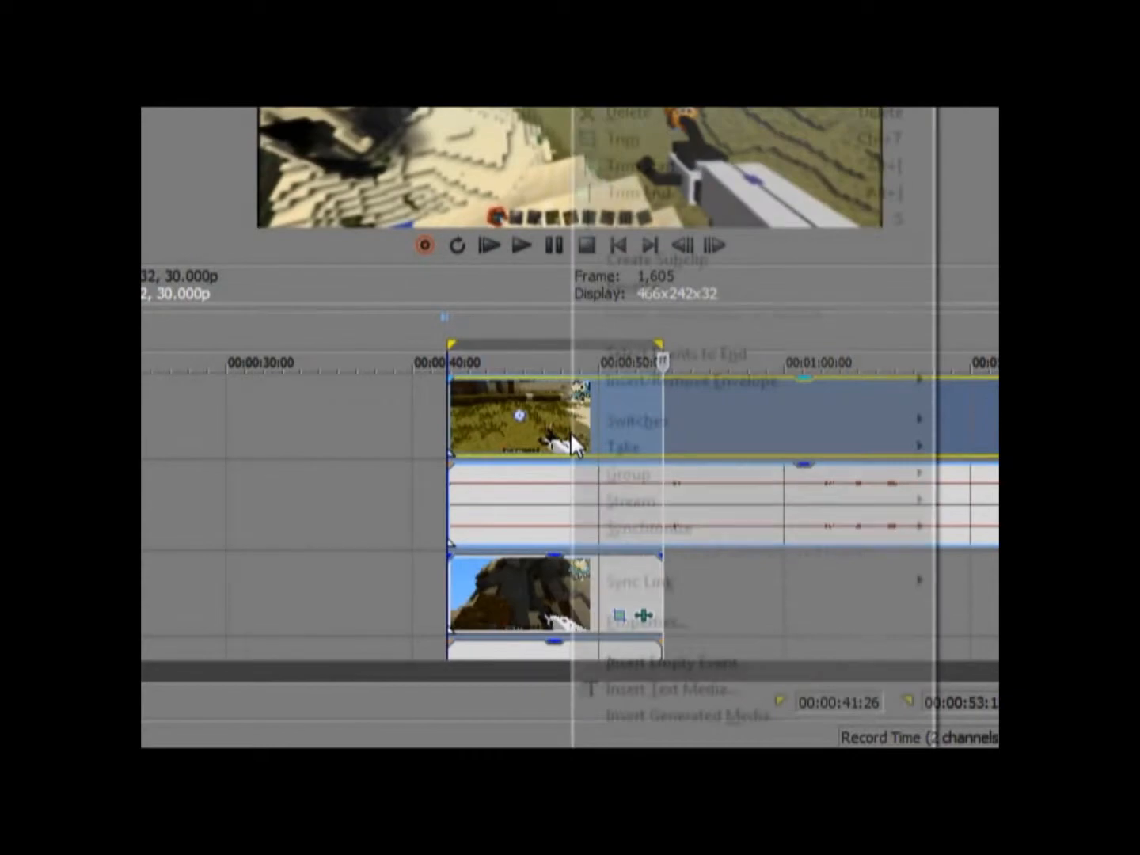
{"action": "left_click", "coordinate": [645, 221]}
Move the split-off upper piece and the lower clip earlier so both start together at about 00:00:26
{"action": "left_click_drag", "start_coordinate": [538, 434], "coordinate": [313, 430]}
{"action": "left_click", "coordinate": [412, 587]}
{"action": "left_click_drag", "start_coordinate": [637, 580], "coordinate": [570, 578]}
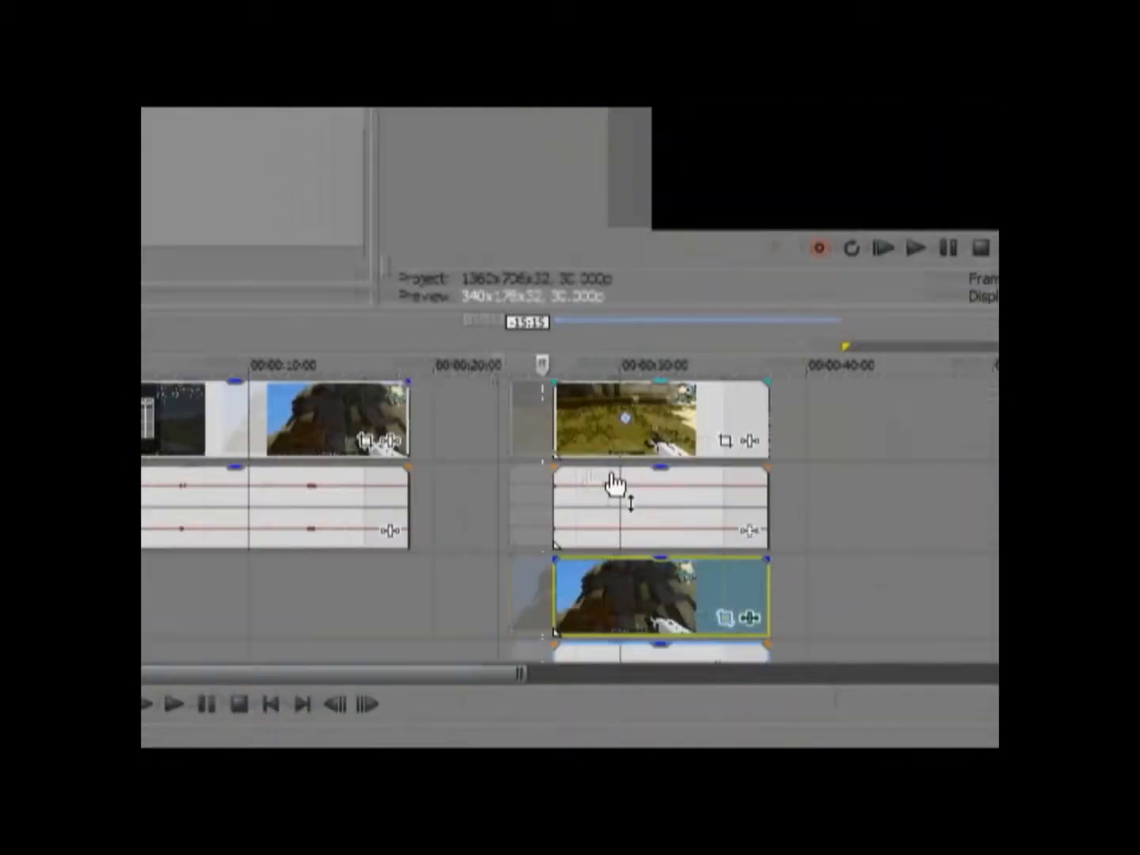
{"action": "left_click_drag", "start_coordinate": [560, 426], "coordinate": [588, 440]}
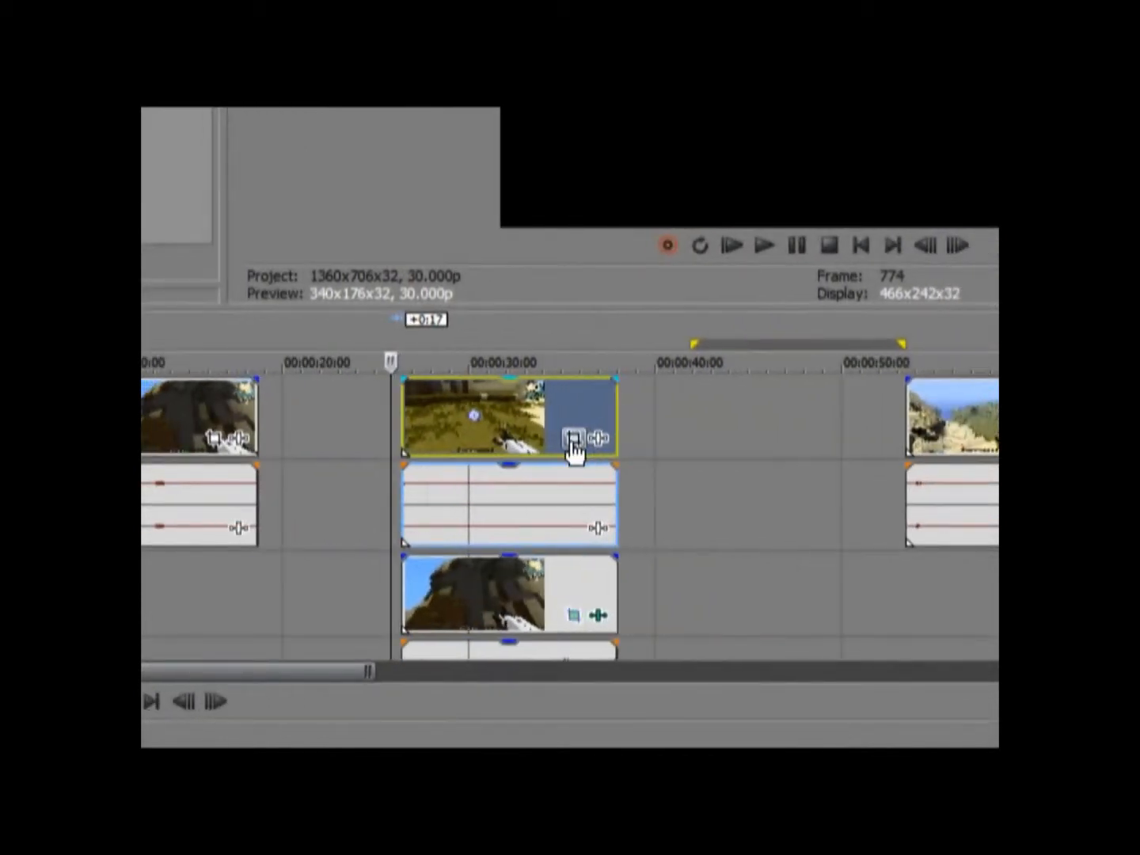
Open Event Pan/Crop for the upper piece with the playhead inside it at about 00:00:32
{"action": "left_click", "coordinate": [645, 438]}
{"action": "left_click_drag", "start_coordinate": [572, 366], "coordinate": [554, 203]}
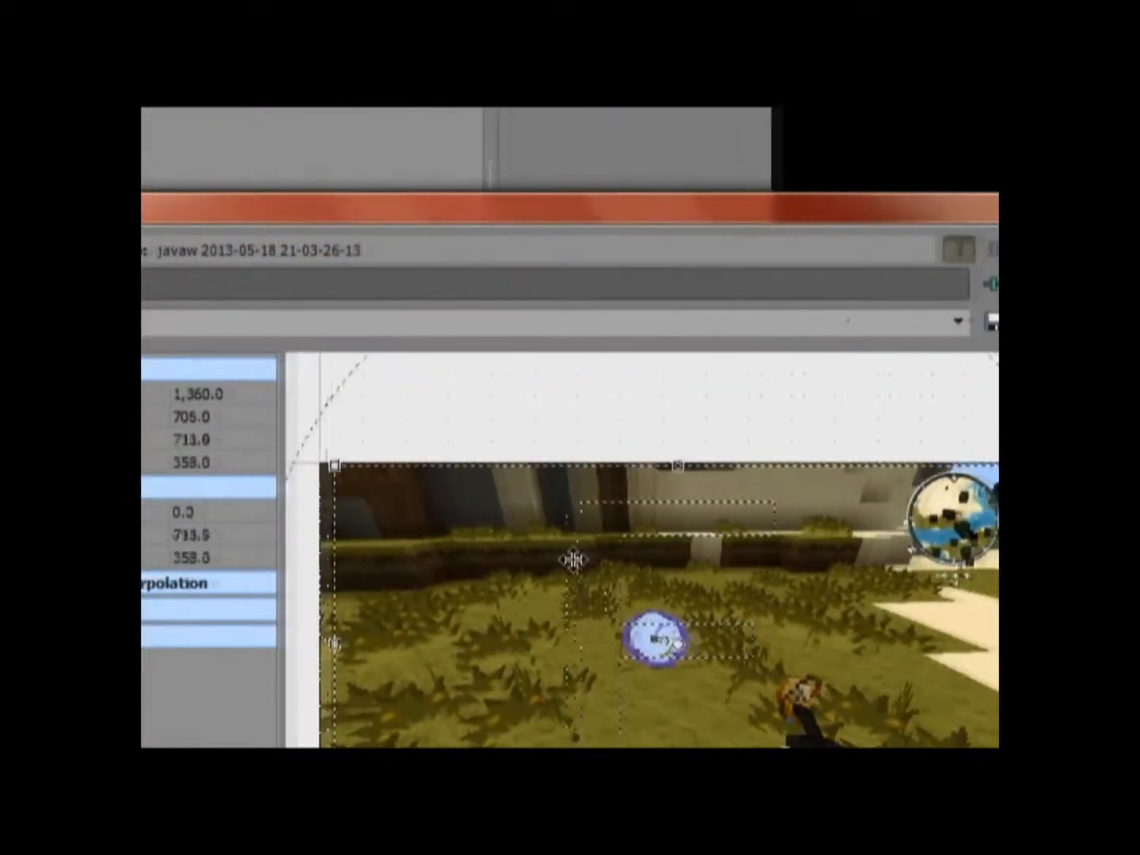
{"action": "mouse_move", "coordinate": [574, 560]}
{"action": "left_mouse_down"}
{"action": "mouse_move", "coordinate": [570, 549]}
{"action": "mouse_move", "coordinate": [562, 557]}
{"action": "left_mouse_up"}
{"action": "left_click", "coordinate": [503, 402]}
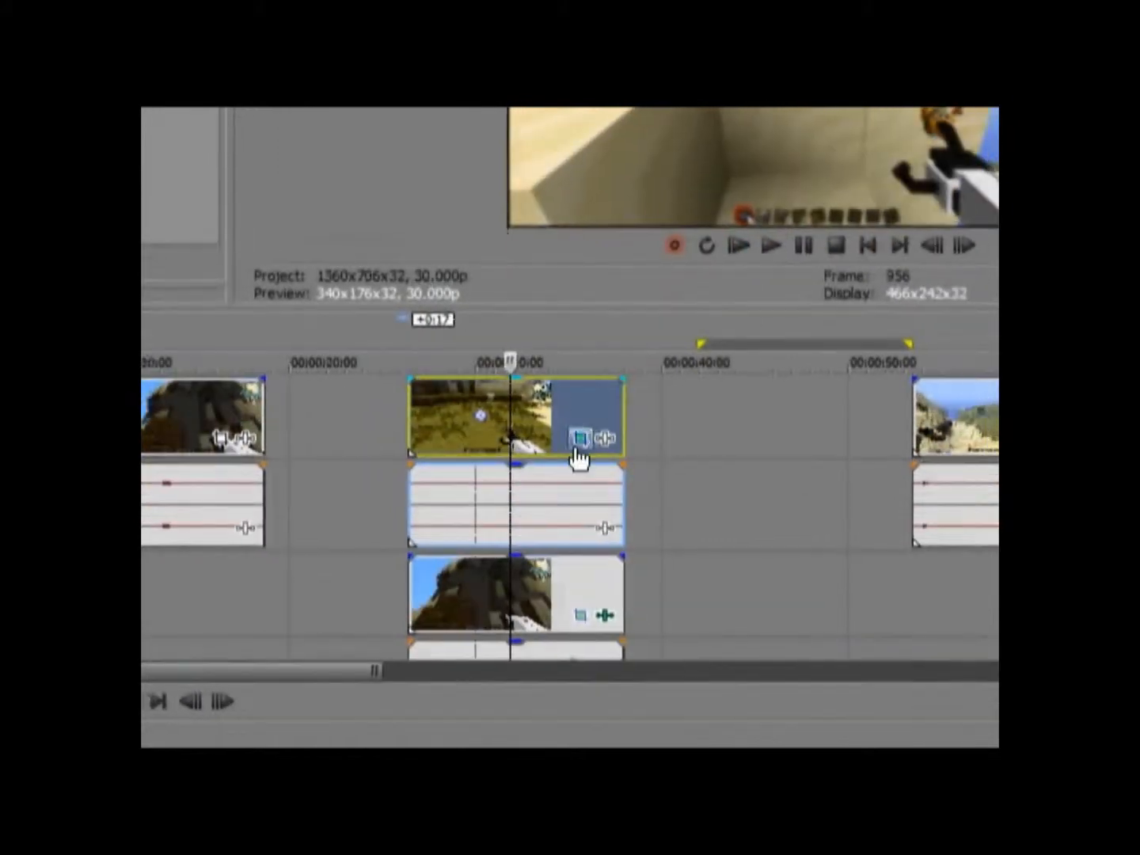
{"action": "left_click", "coordinate": [566, 438]}
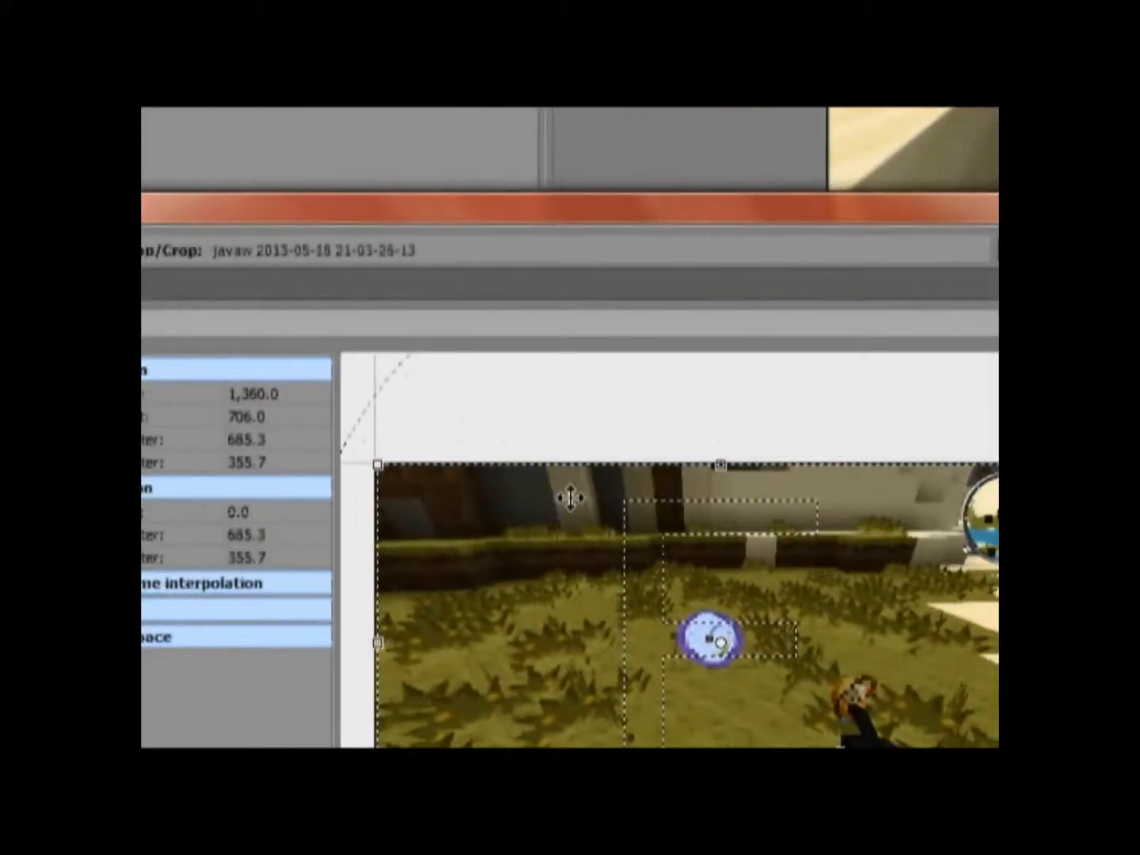
Try shifting the upper piece's crop frame in different directions across the picture
{"action": "left_click_drag", "start_coordinate": [497, 510], "coordinate": [906, 742]}
{"action": "left_click_drag", "start_coordinate": [570, 743], "coordinate": [295, 622]}
{"action": "left_click_drag", "start_coordinate": [553, 621], "coordinate": [402, 512]}
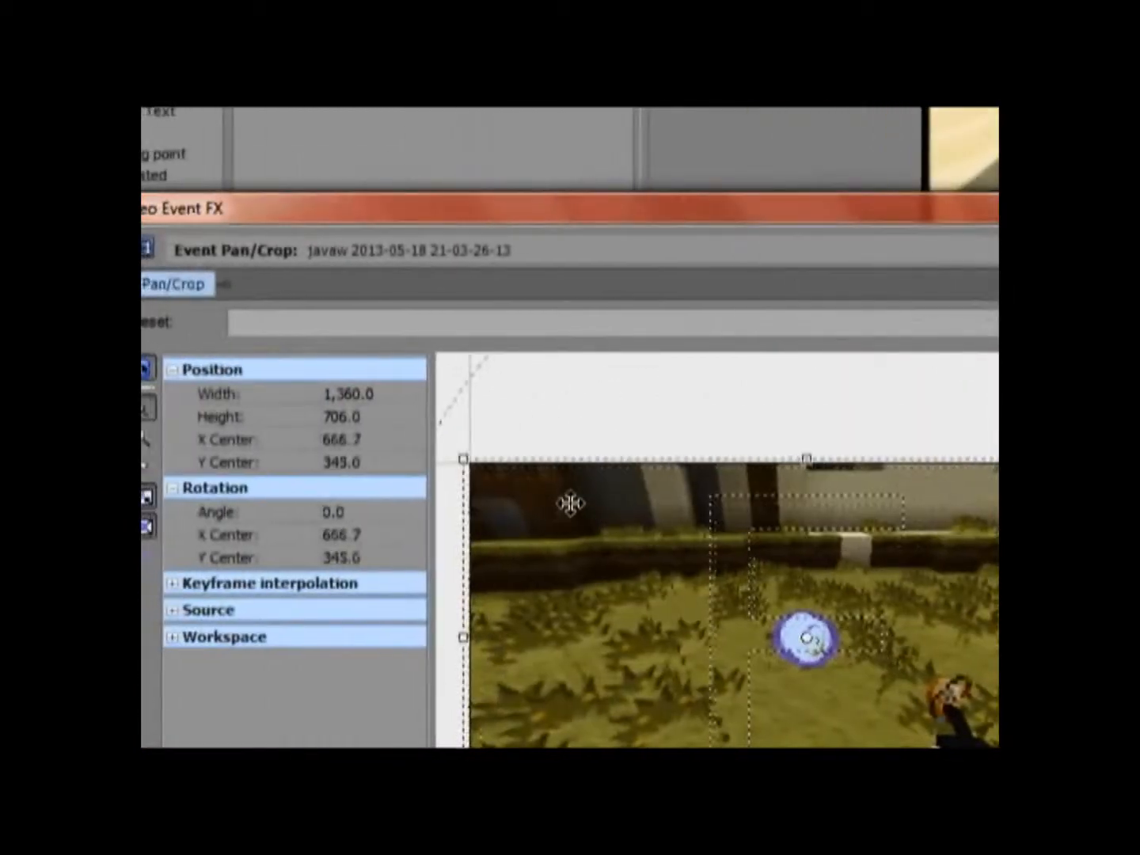
{"action": "left_click_drag", "start_coordinate": [570, 504], "coordinate": [574, 504]}
Enlarge the crop frame to about 2,386 by 1,238 and shift it up and left so the clip sits in the output's lower-right area
{"action": "left_click_drag", "start_coordinate": [554, 440], "coordinate": [314, 254]}
{"action": "left_click_drag", "start_coordinate": [726, 448], "coordinate": [741, 454]}
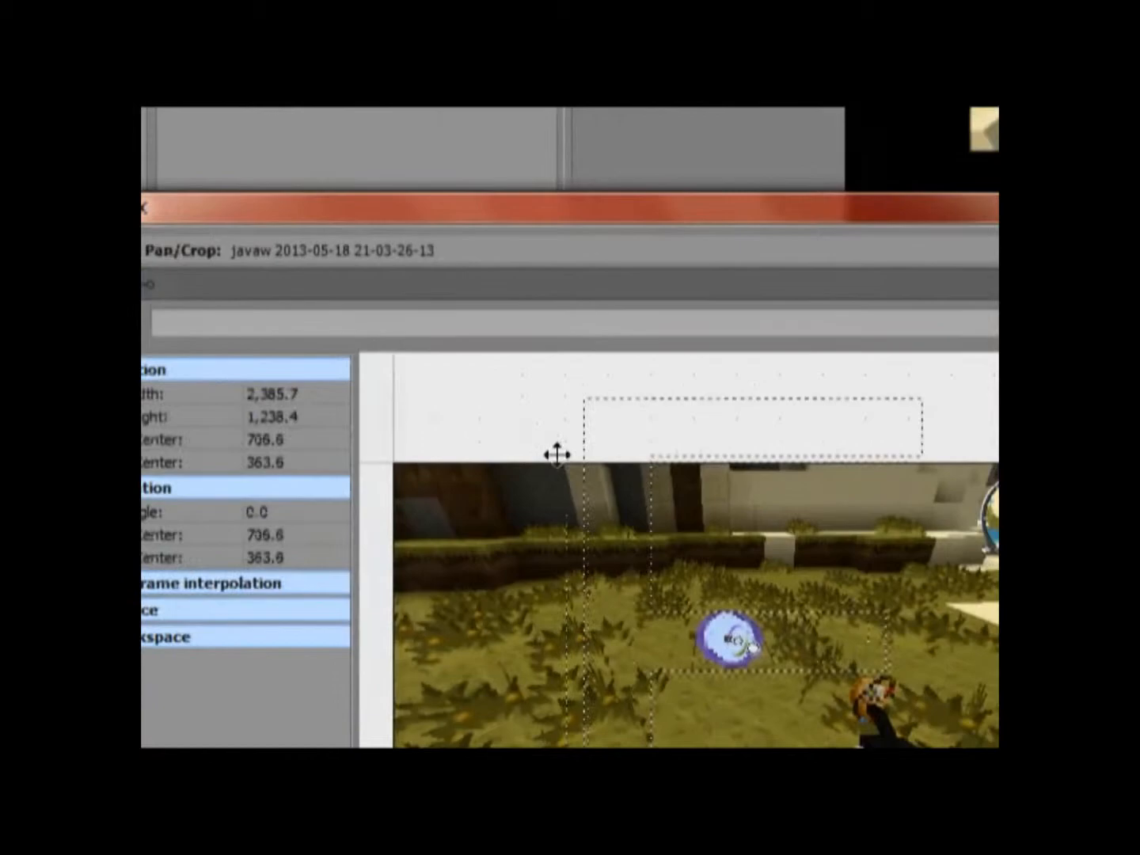
{"action": "left_click_drag", "start_coordinate": [557, 455], "coordinate": [469, 369]}
{"action": "left_click_drag", "start_coordinate": [750, 589], "coordinate": [687, 496]}
{"action": "left_click_drag", "start_coordinate": [576, 439], "coordinate": [570, 238]}
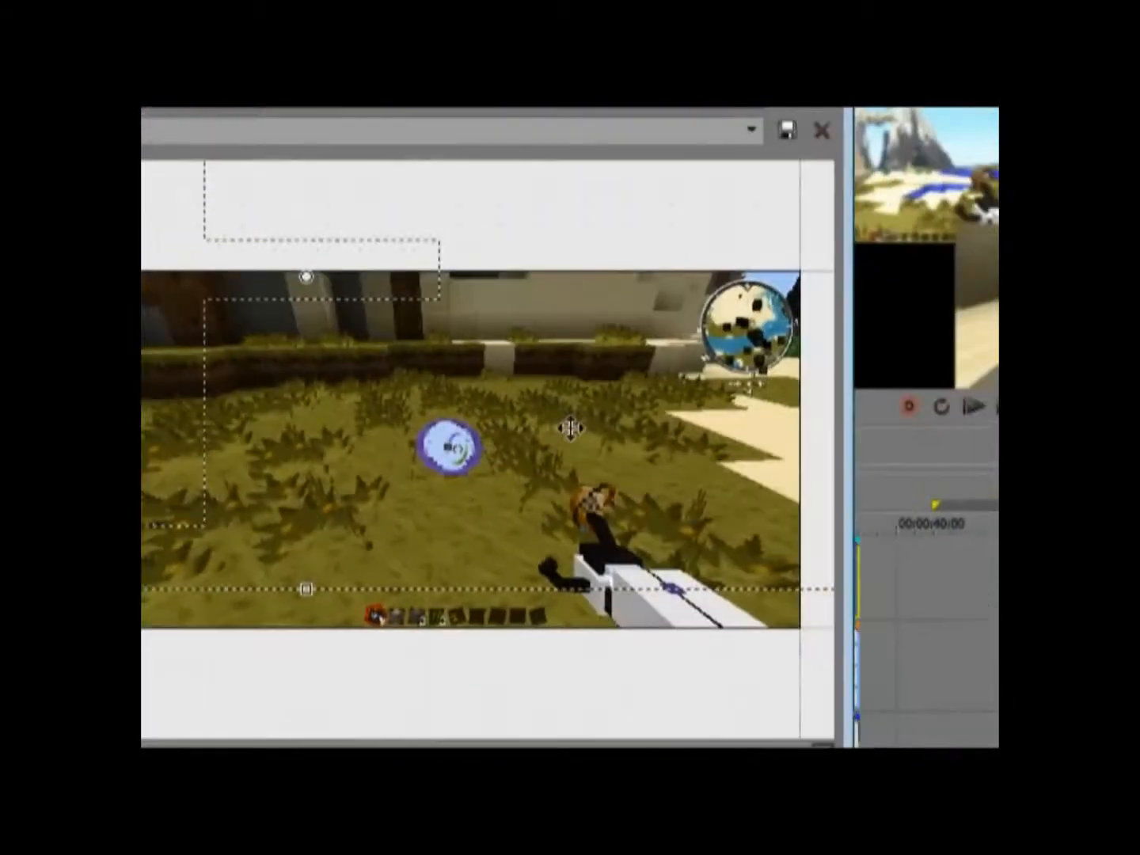
Align the crop frame's right and bottom edges with the picture's, close Pan/Crop, and play the two-clip section from about 00:00:25
{"action": "left_click_drag", "start_coordinate": [566, 427], "coordinate": [492, 451]}
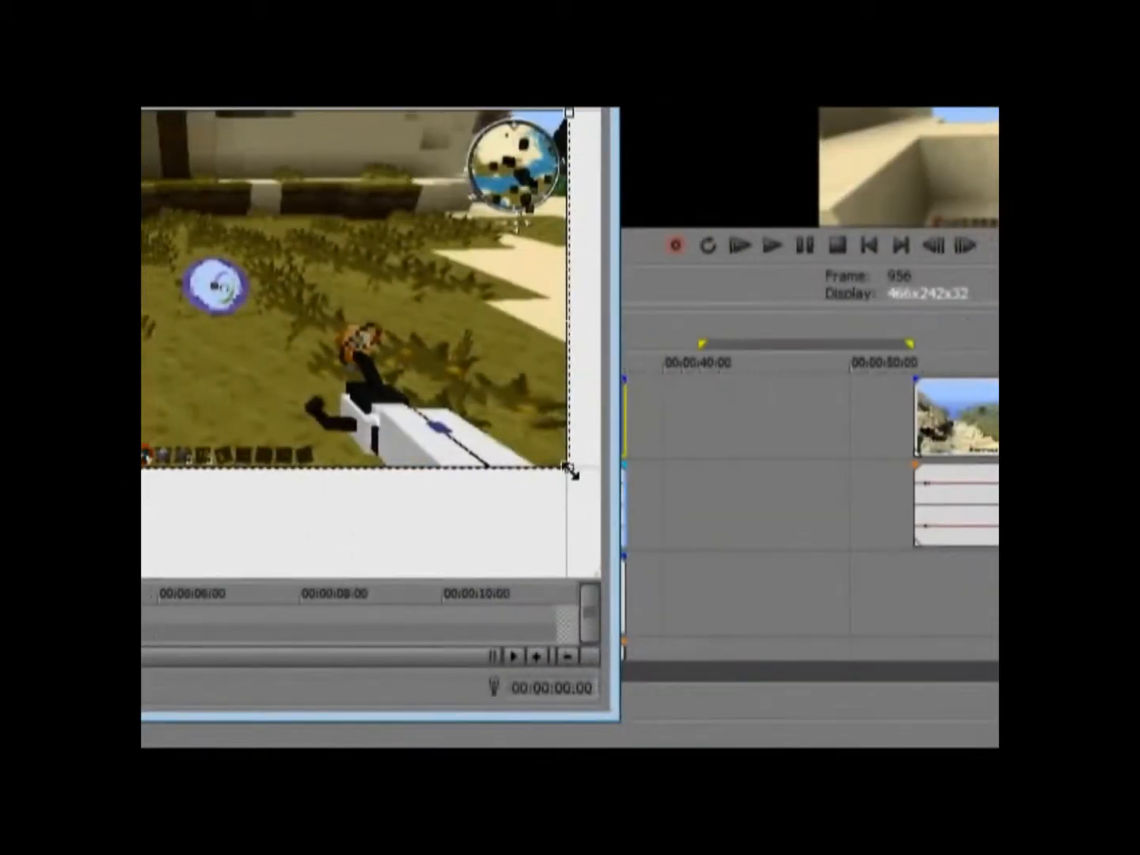
{"action": "left_click_drag", "start_coordinate": [571, 472], "coordinate": [721, 591]}
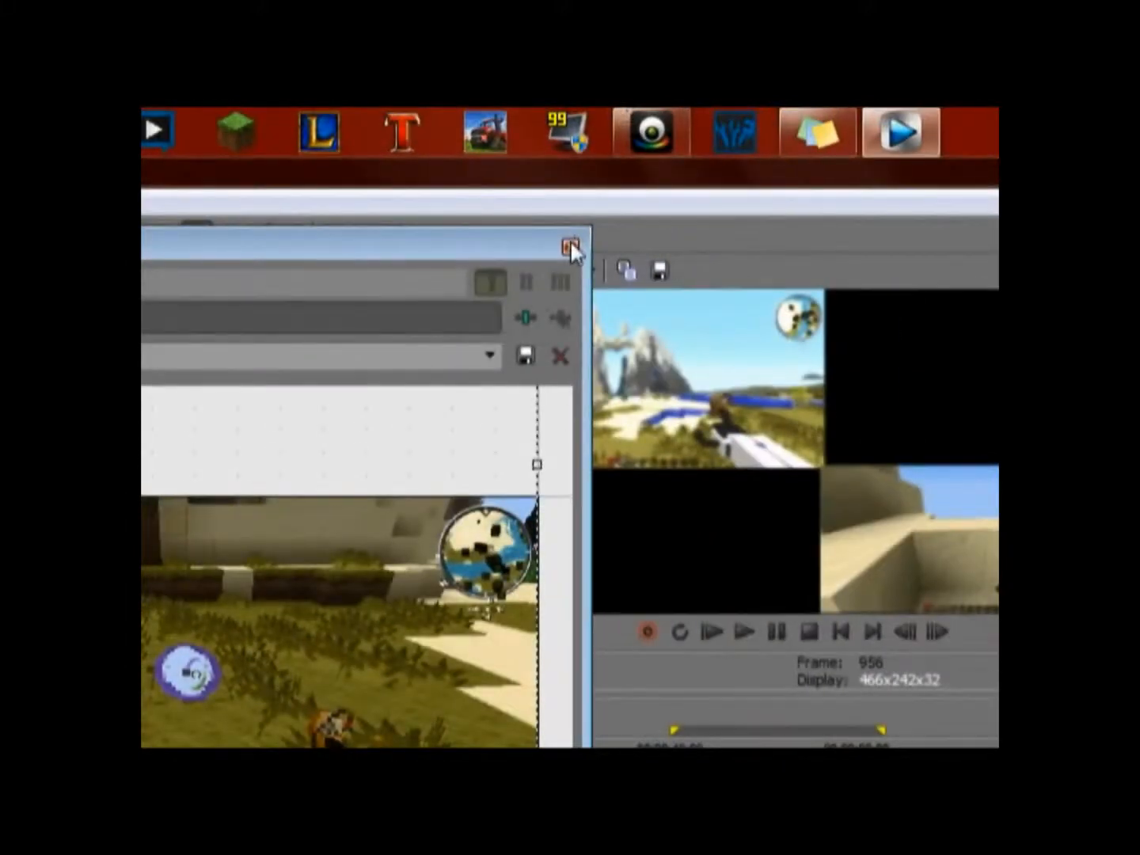
{"action": "left_click", "coordinate": [358, 246]}
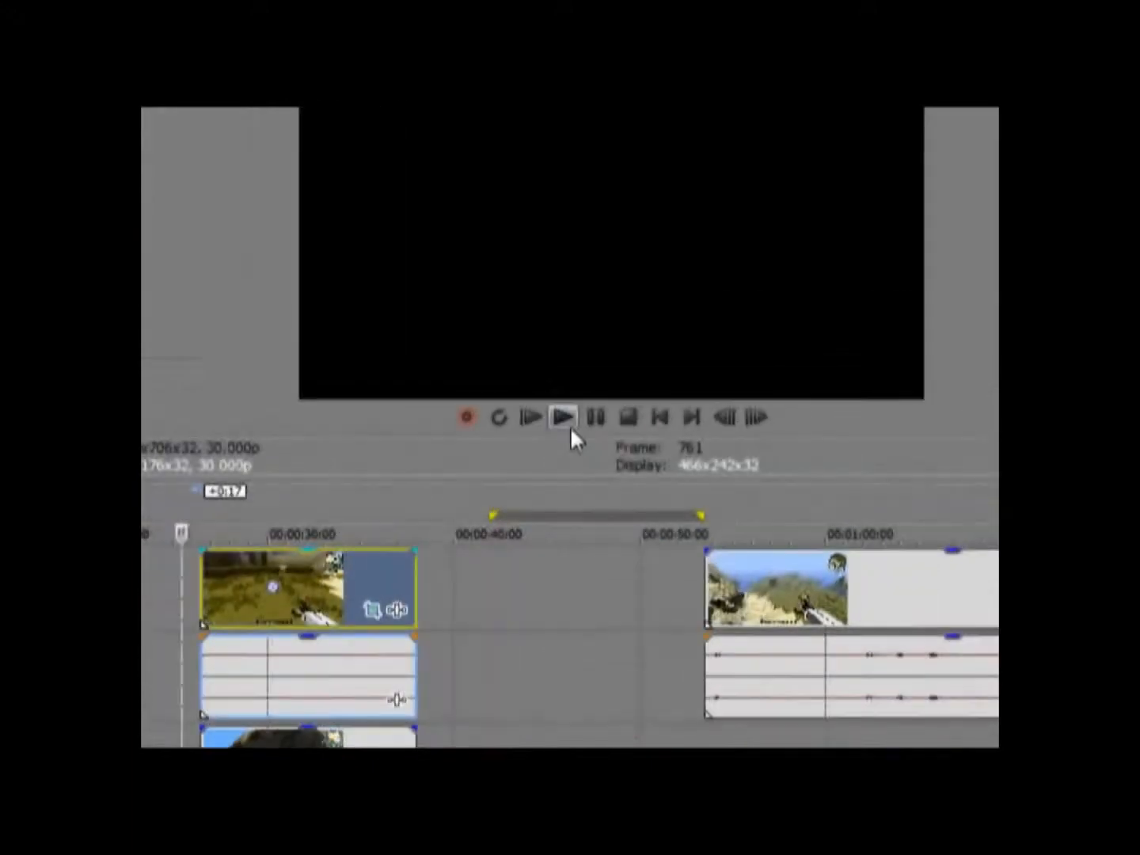
{"action": "left_click", "coordinate": [948, 320]}
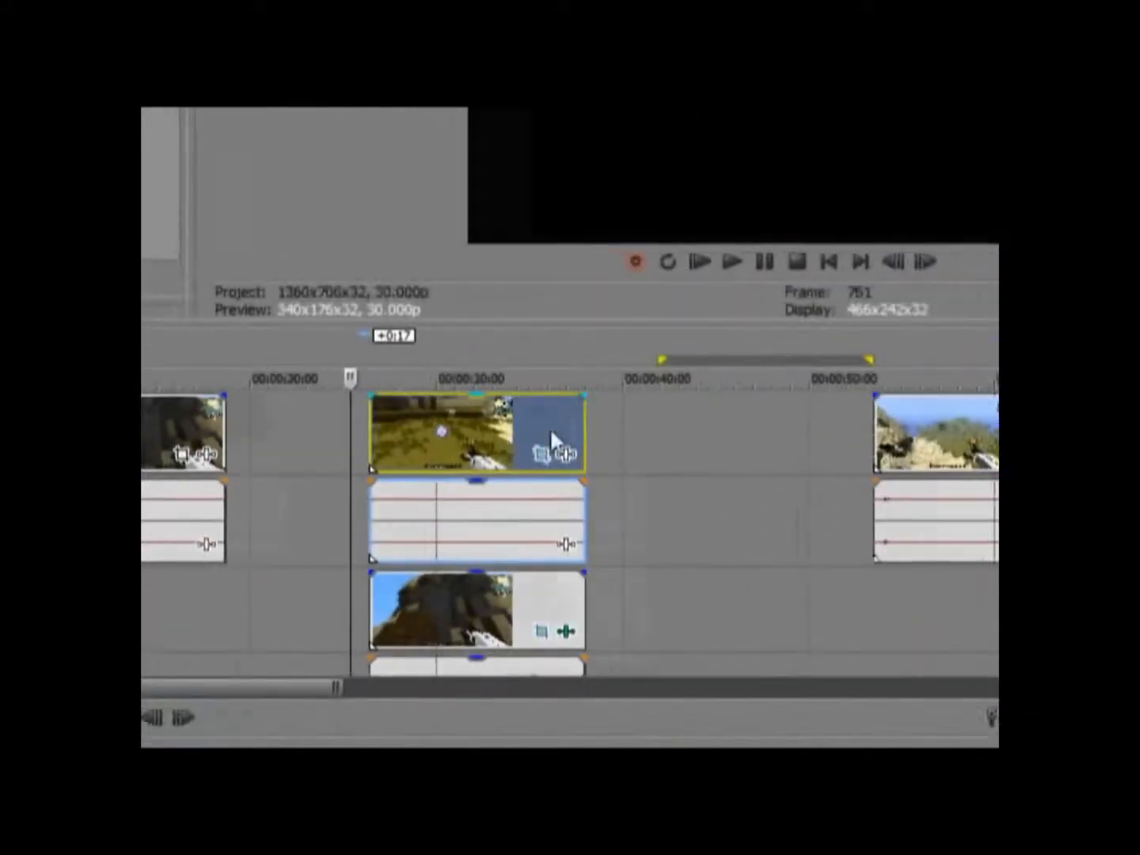
Remove the upper piece from the timeline and move the lower clip's video and audio up to the first two tracks
{"action": "right_click", "coordinate": [573, 440]}
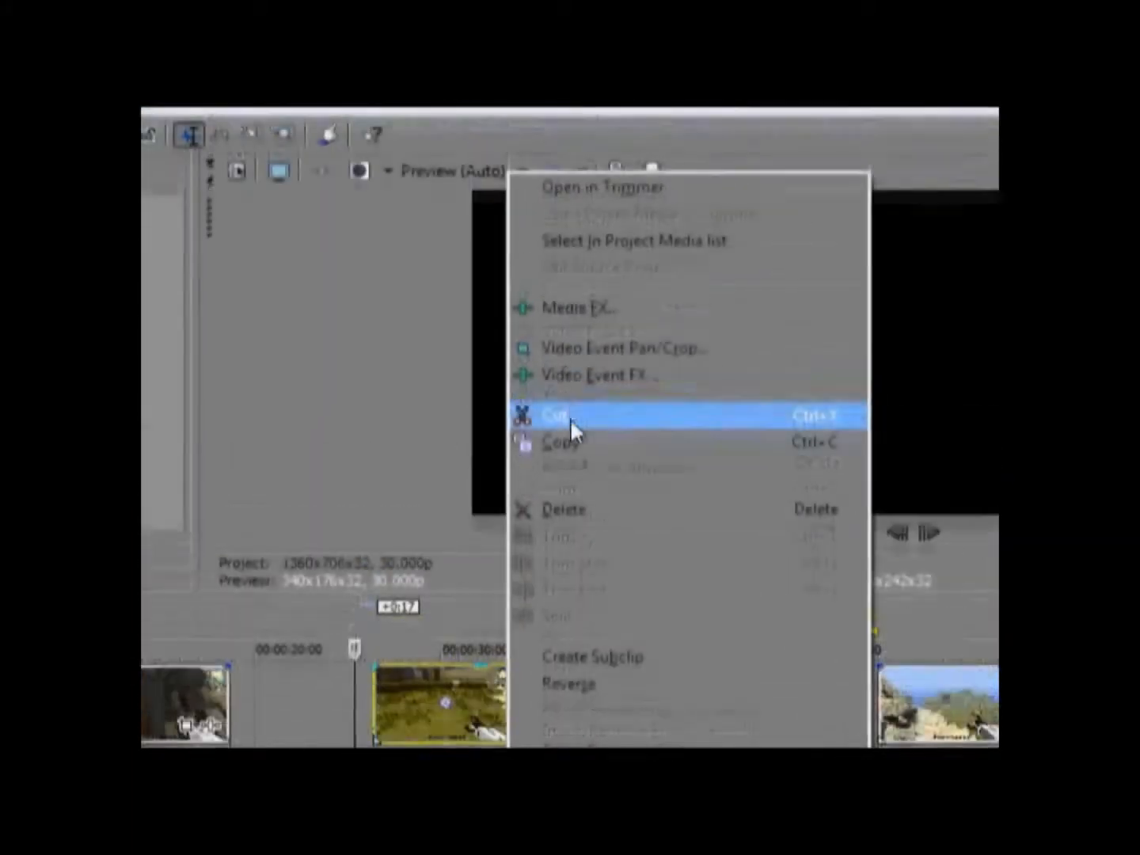
{"action": "left_click", "coordinate": [558, 344]}
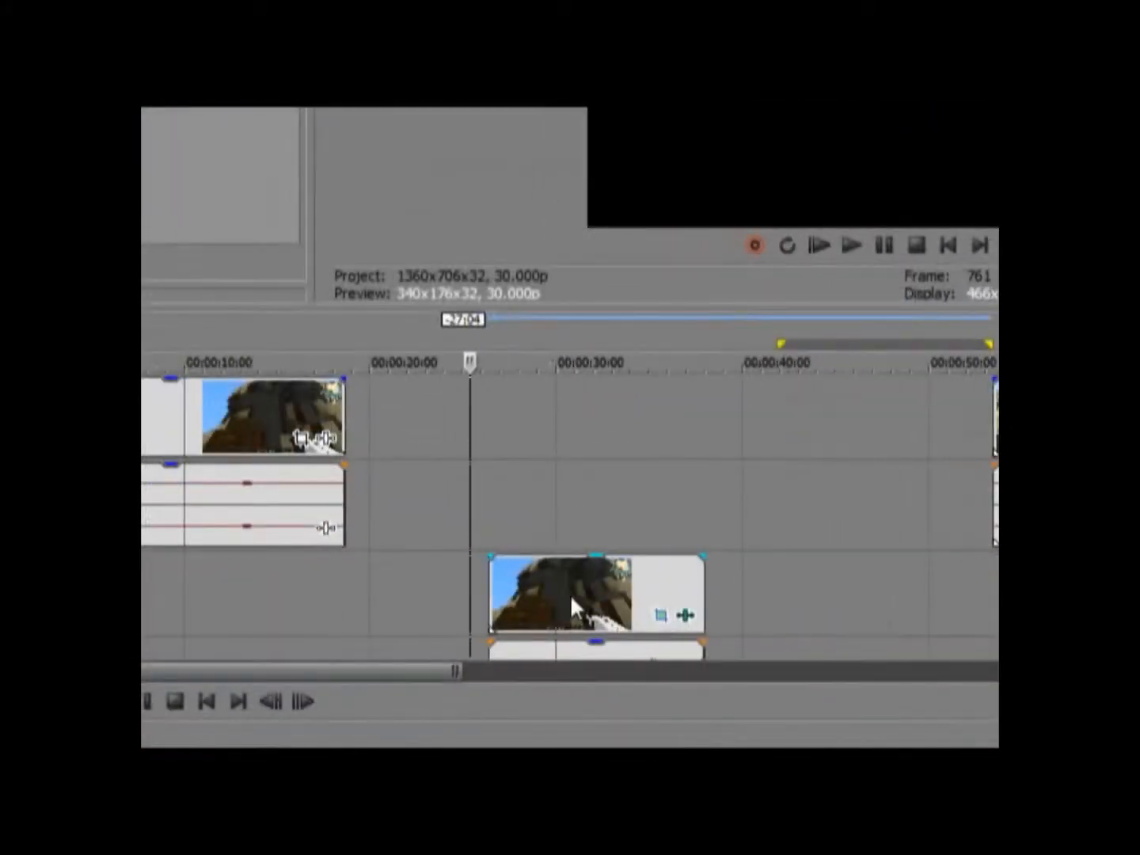
{"action": "left_click_drag", "start_coordinate": [570, 593], "coordinate": [573, 456]}
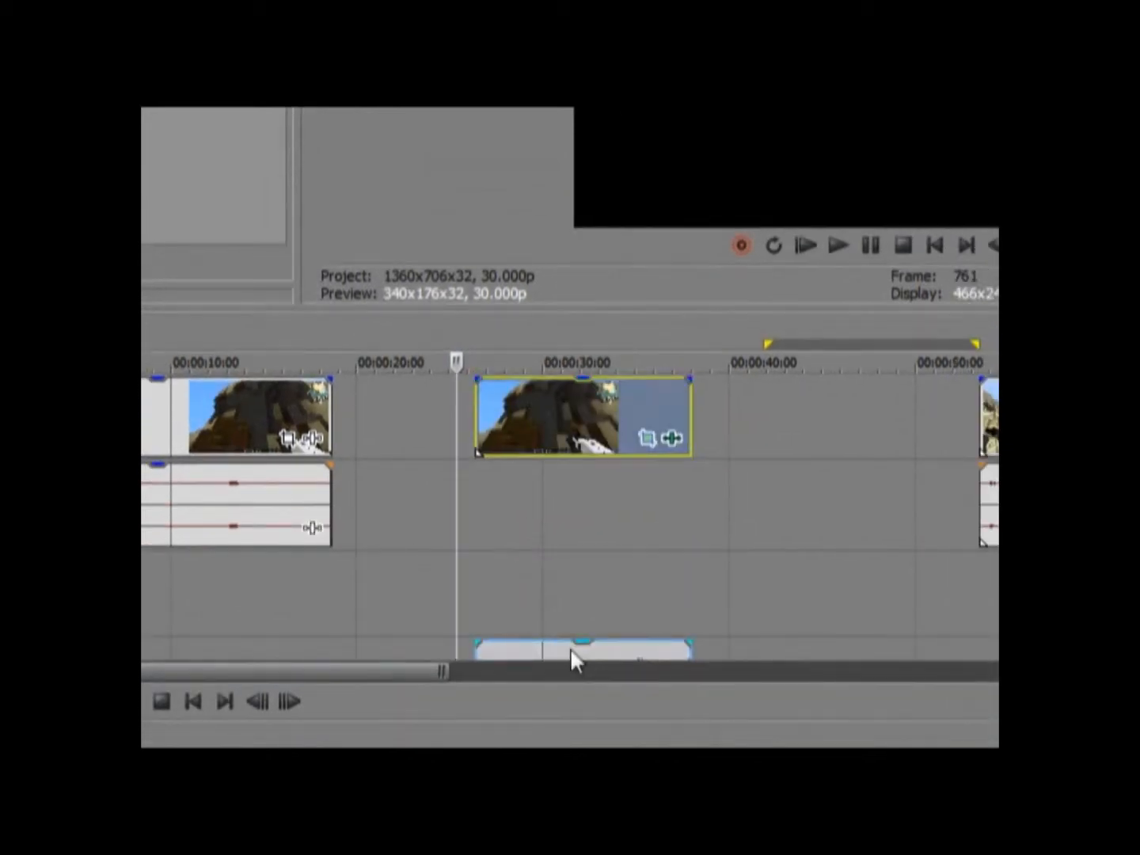
{"action": "left_click_drag", "start_coordinate": [570, 516], "coordinate": [564, 506]}
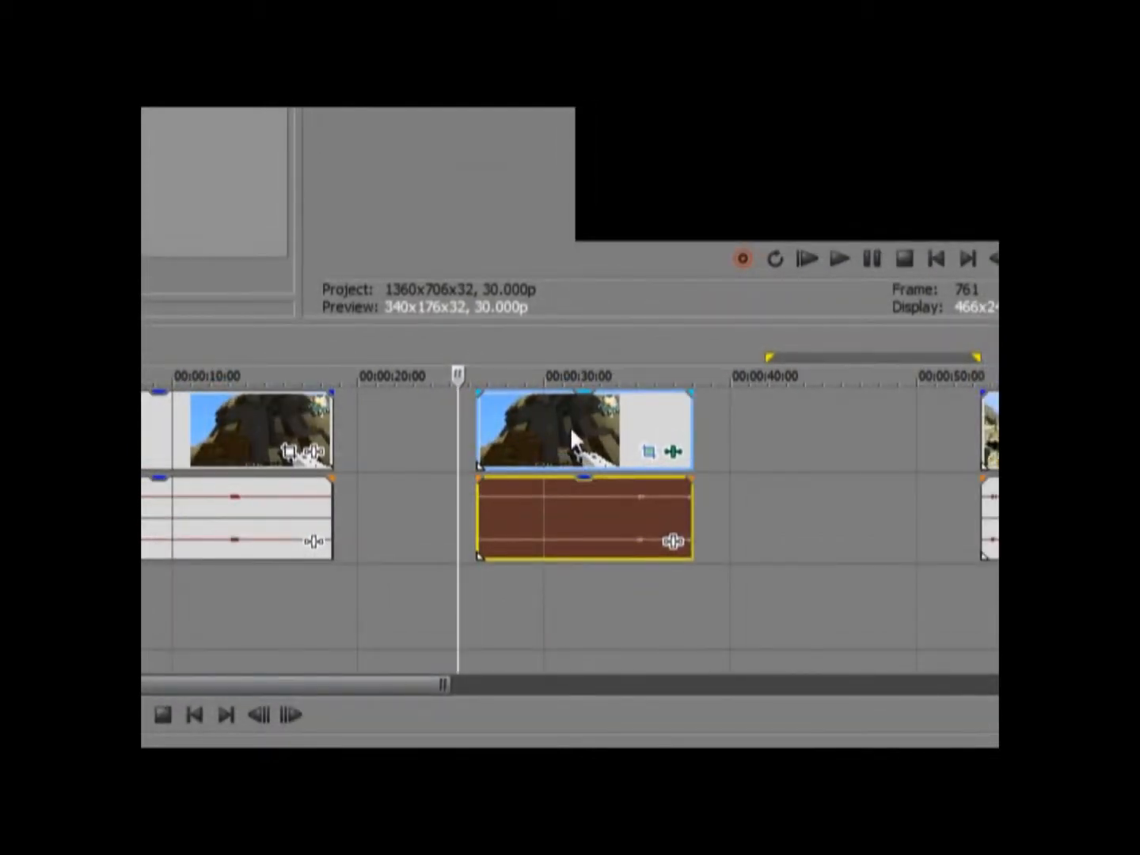
Close the gaps so the three clips on the first two tracks sit end to end, and play back the result
{"action": "mouse_move", "coordinate": [571, 440]}
{"action": "left_mouse_down"}
{"action": "mouse_move", "coordinate": [512, 437]}
{"action": "mouse_move", "coordinate": [566, 431]}
{"action": "left_mouse_up"}
{"action": "left_click_drag", "start_coordinate": [648, 435], "coordinate": [592, 438]}
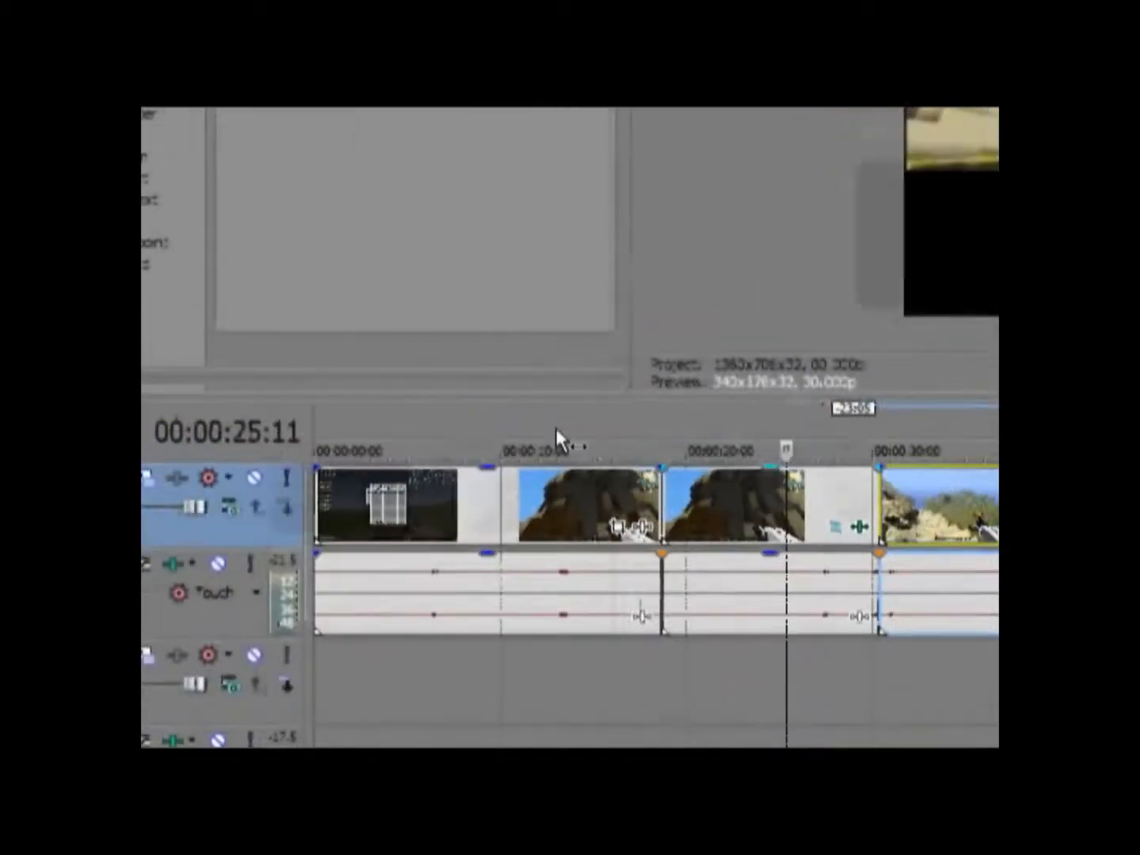
{"action": "left_click", "coordinate": [549, 435]}
{"action": "left_click", "coordinate": [222, 353]}
{"action": "left_click", "coordinate": [173, 351]}
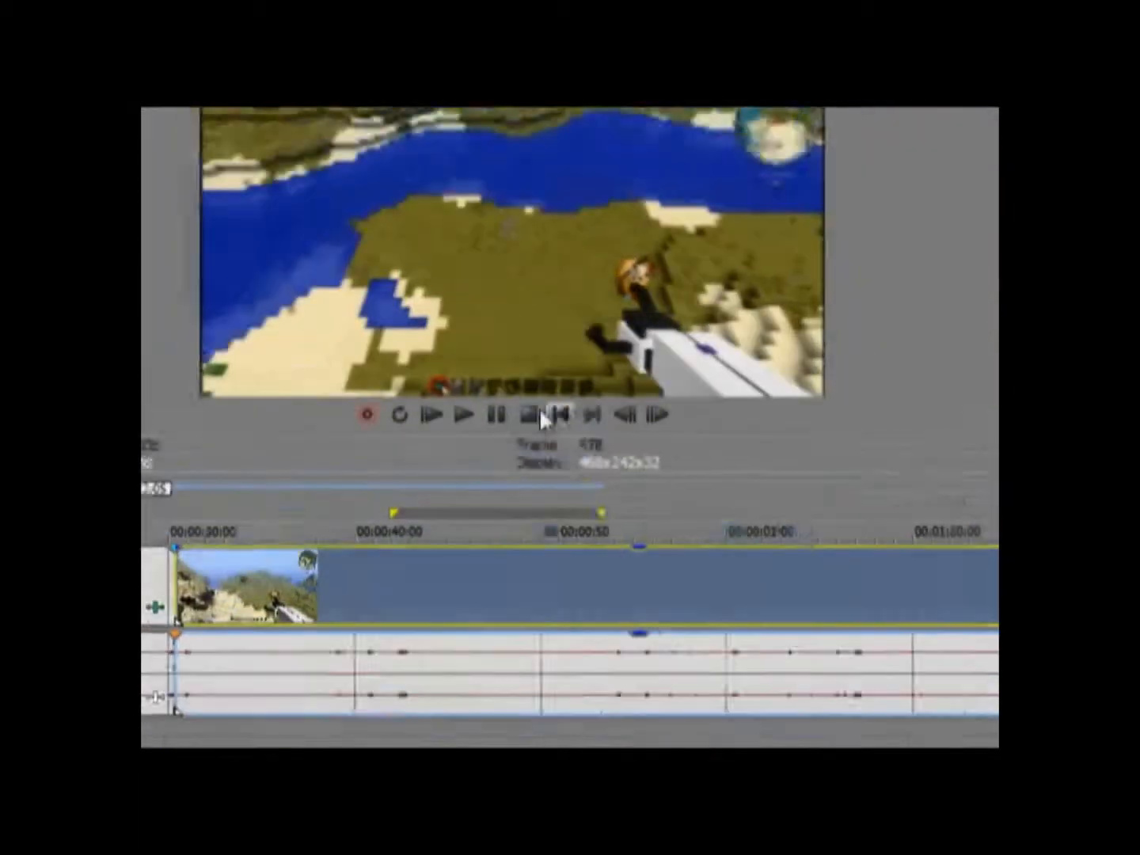
{"action": "left_click", "coordinate": [569, 436]}
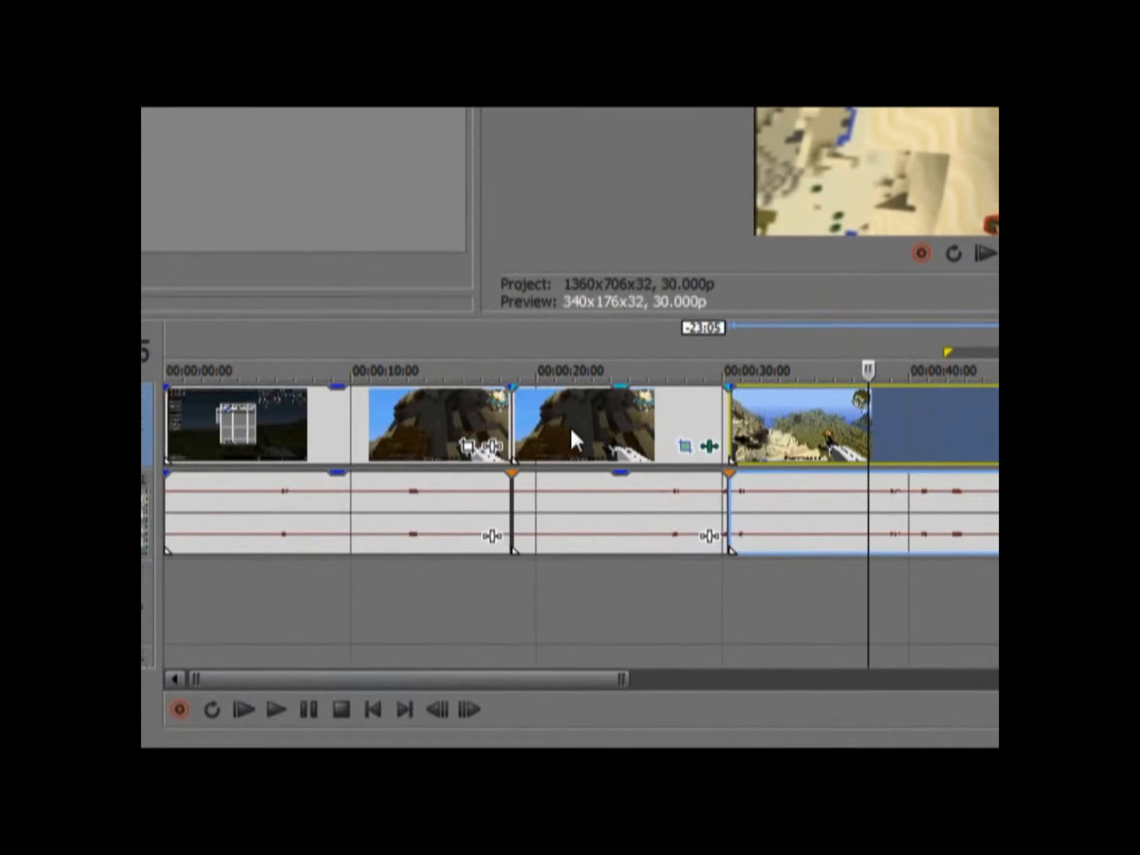
Overlap the middle clip with the first for a crossfade of about 2:05, preview it, and butt the last clip against the middle one
{"action": "left_click_drag", "start_coordinate": [569, 440], "coordinate": [557, 440]}
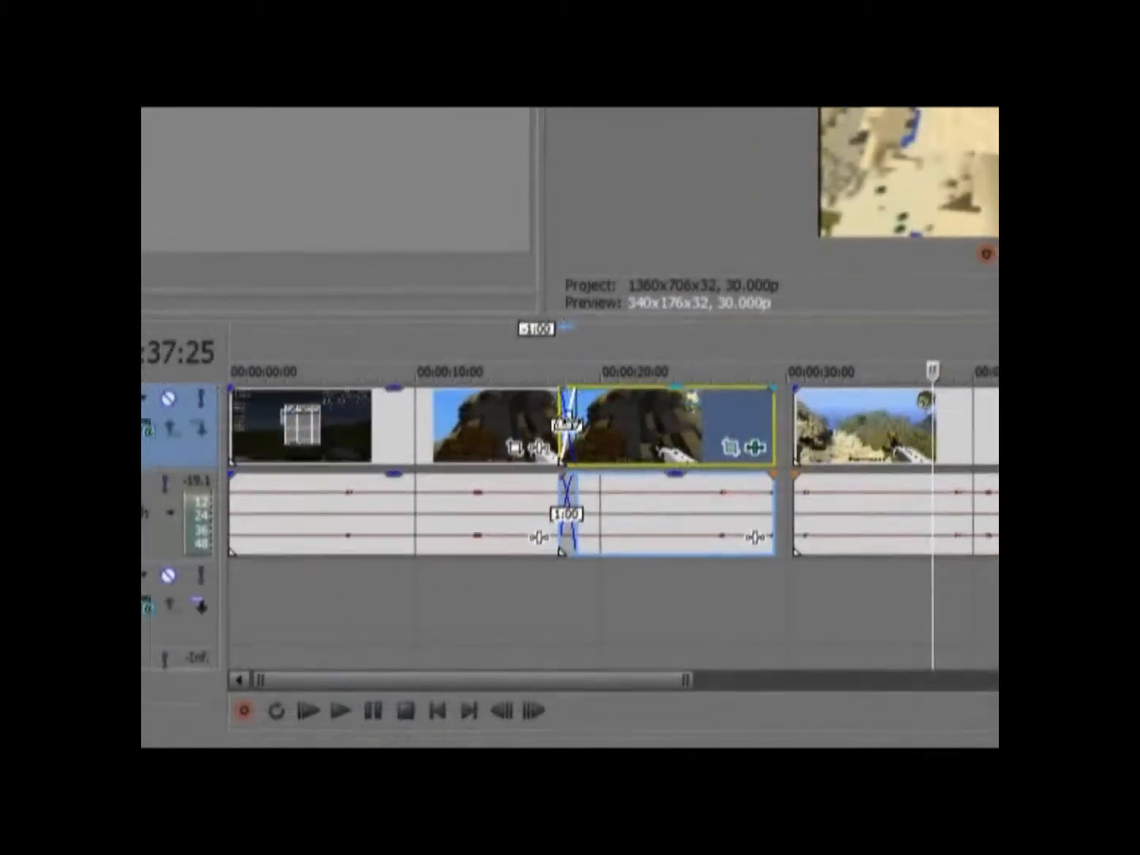
{"action": "left_click_drag", "start_coordinate": [569, 430], "coordinate": [546, 432]}
{"action": "left_click_drag", "start_coordinate": [638, 428], "coordinate": [676, 420]}
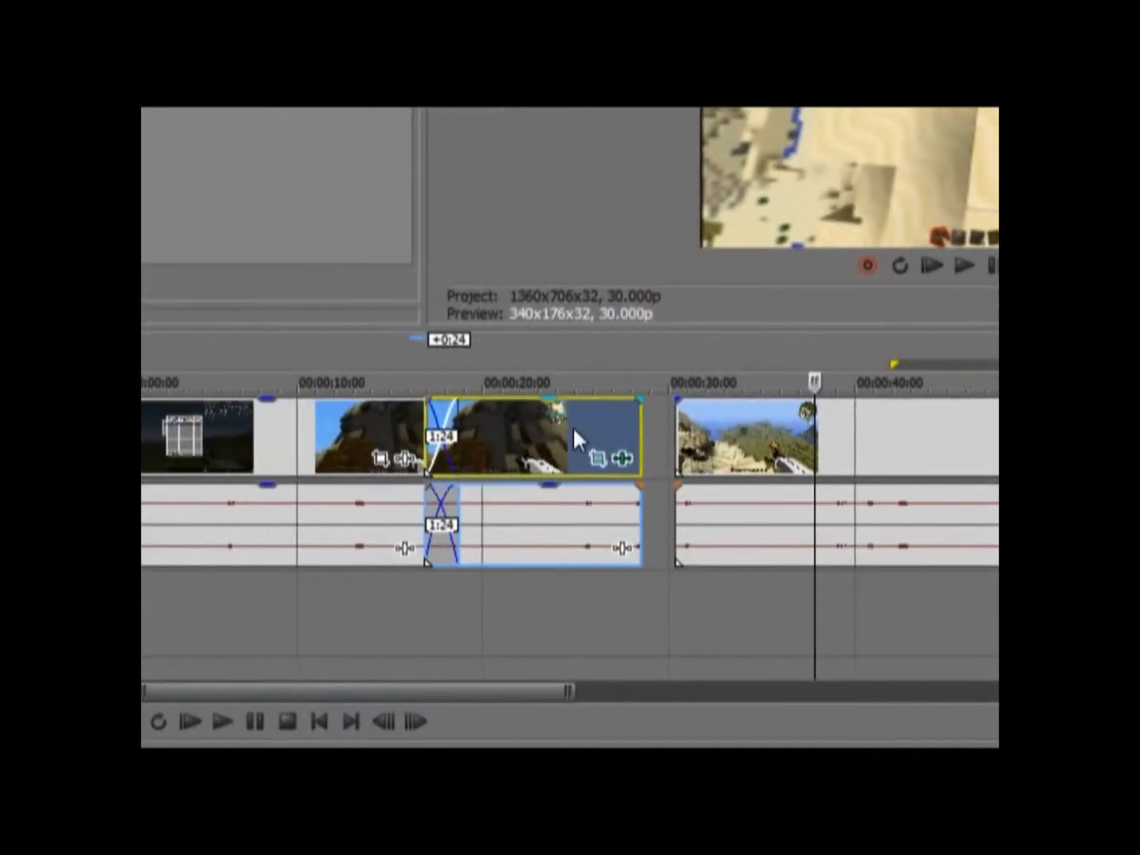
{"action": "left_click_drag", "start_coordinate": [575, 439], "coordinate": [573, 440]}
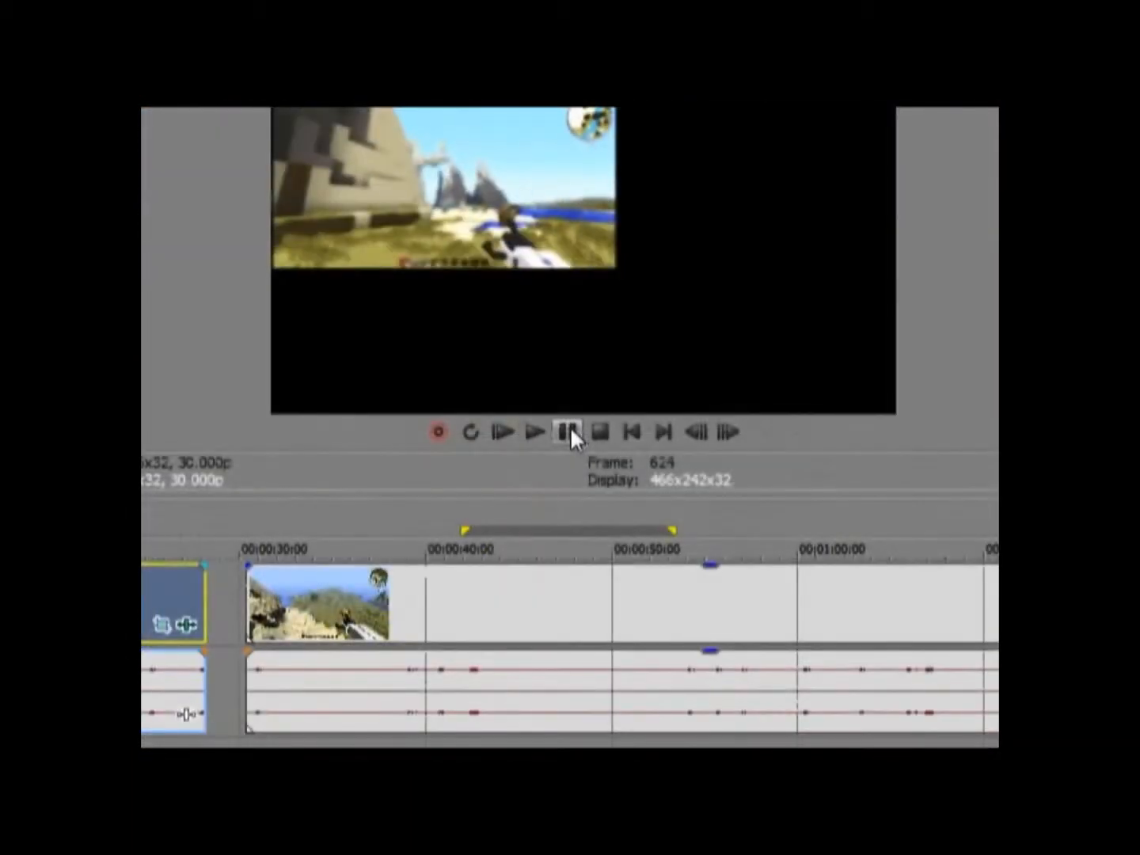
{"action": "left_click", "coordinate": [570, 431]}
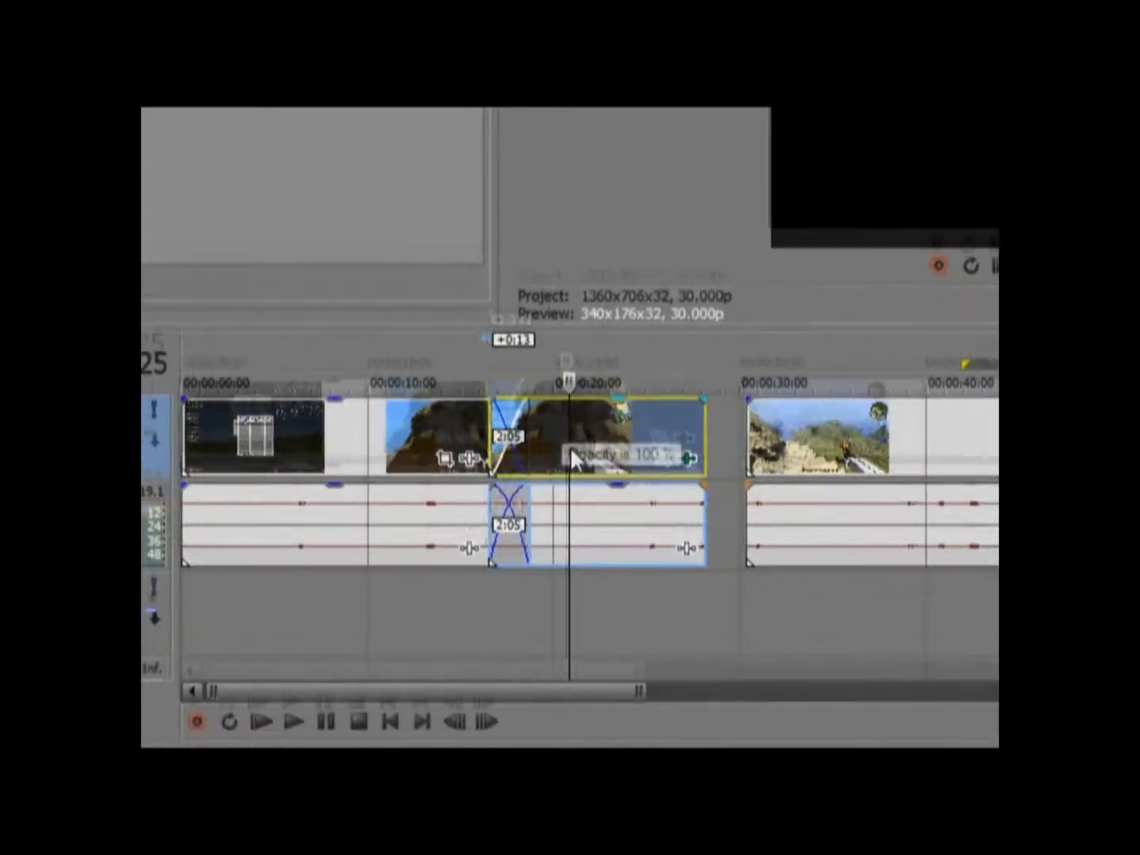
{"action": "left_click_drag", "start_coordinate": [881, 445], "coordinate": [844, 446]}
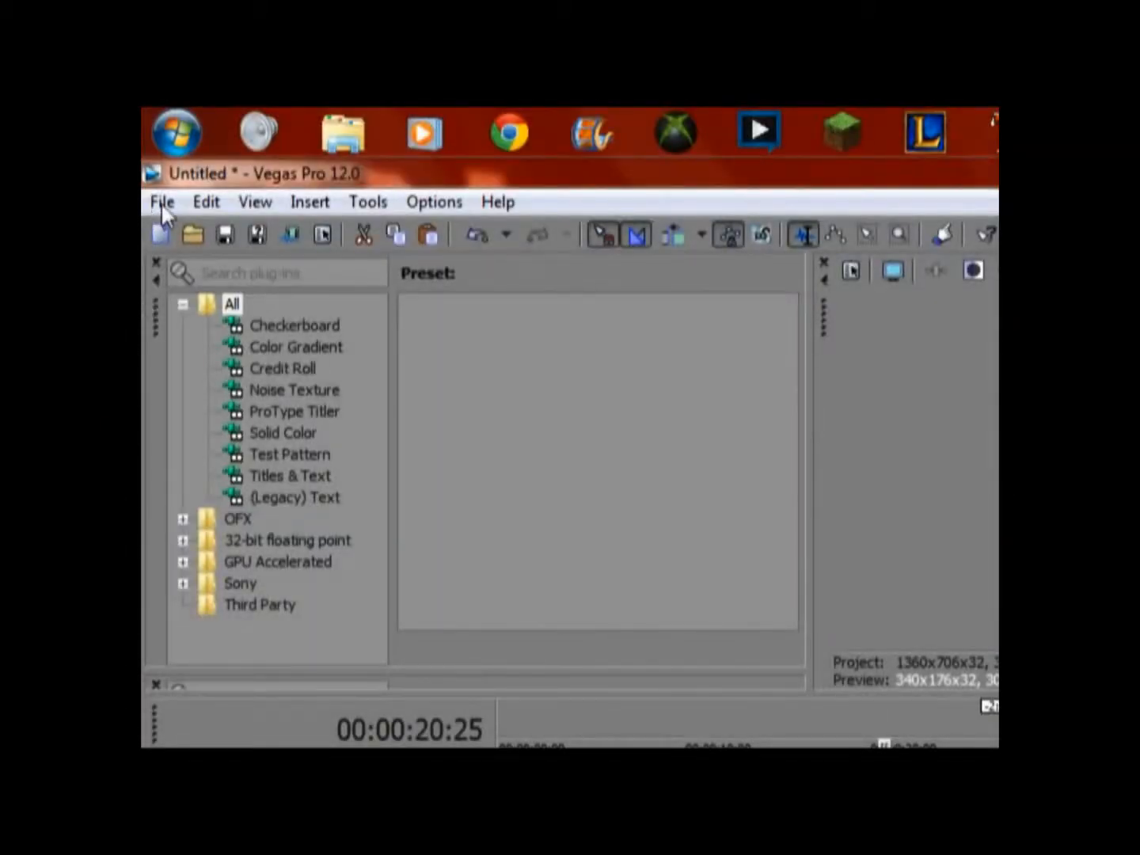
Save the project as a Vegas Pro project file named "sony vid" in the VIDEOS folder
{"action": "left_click", "coordinate": [162, 204]}
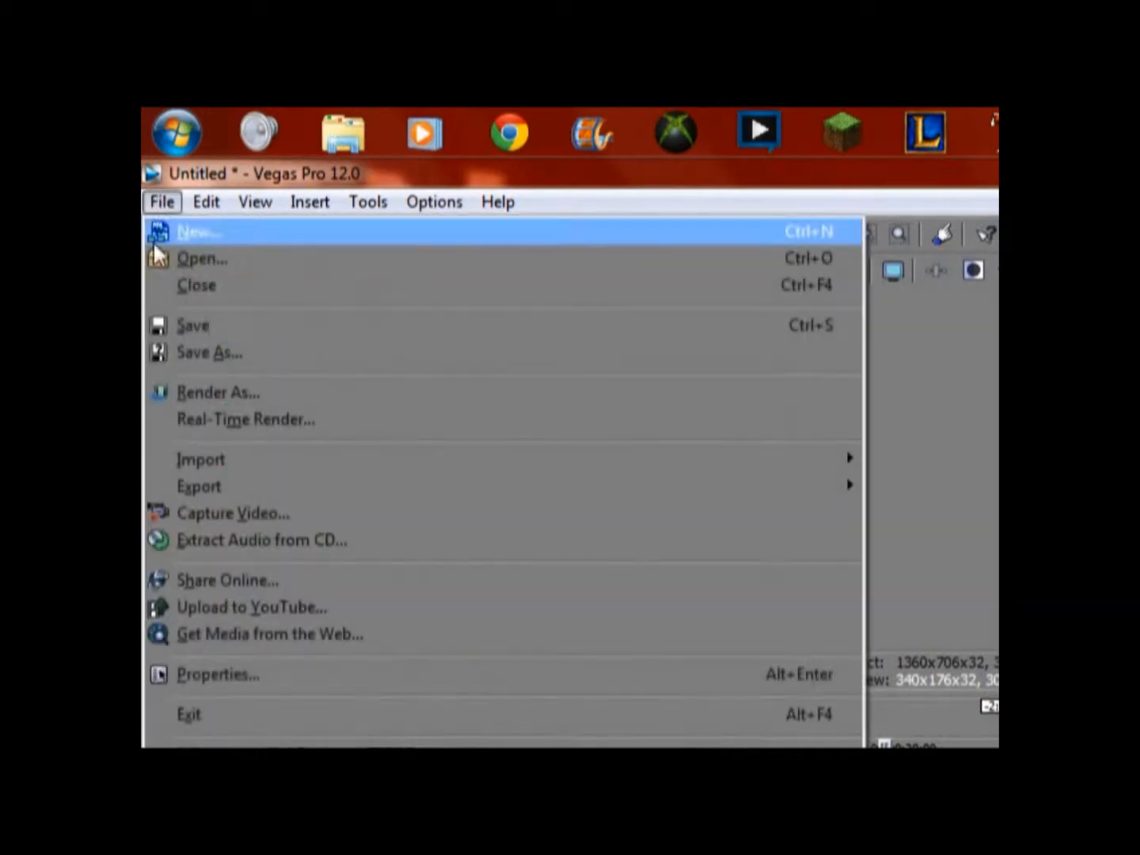
{"action": "left_click", "coordinate": [208, 351]}
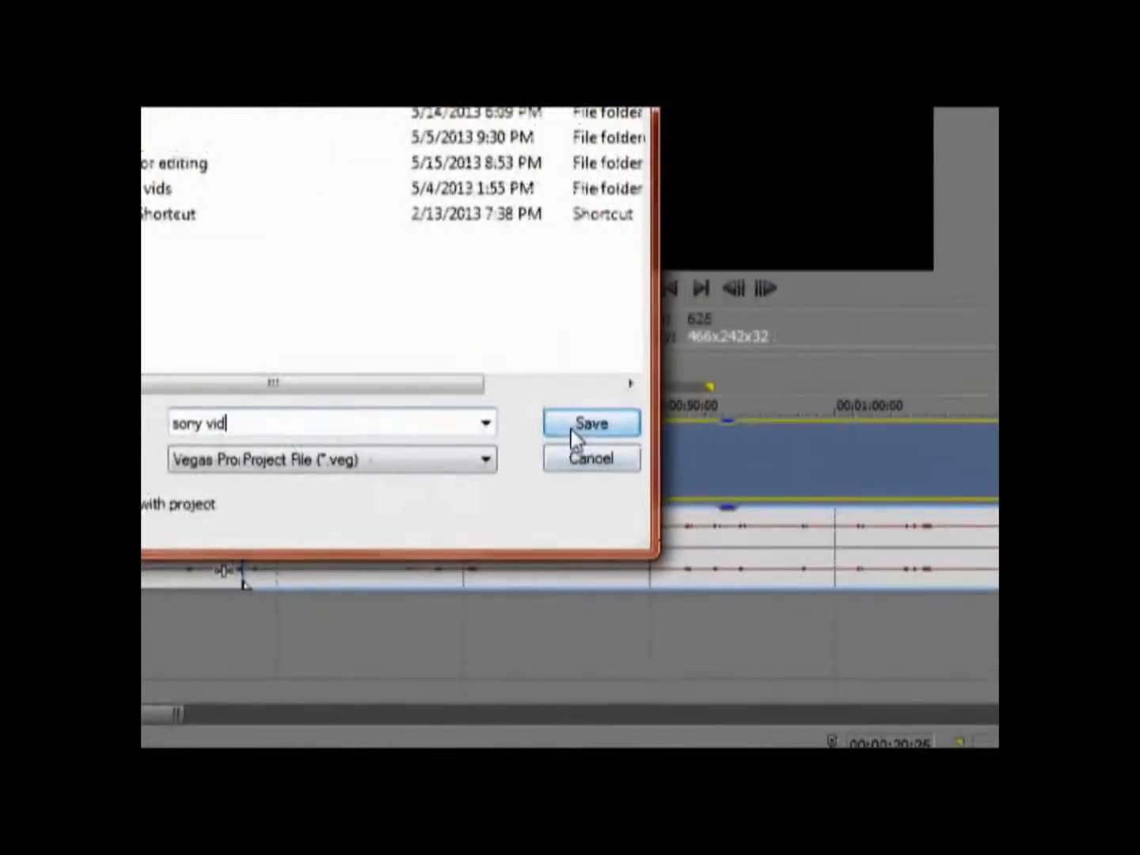
{"action": "left_click", "coordinate": [871, 437]}
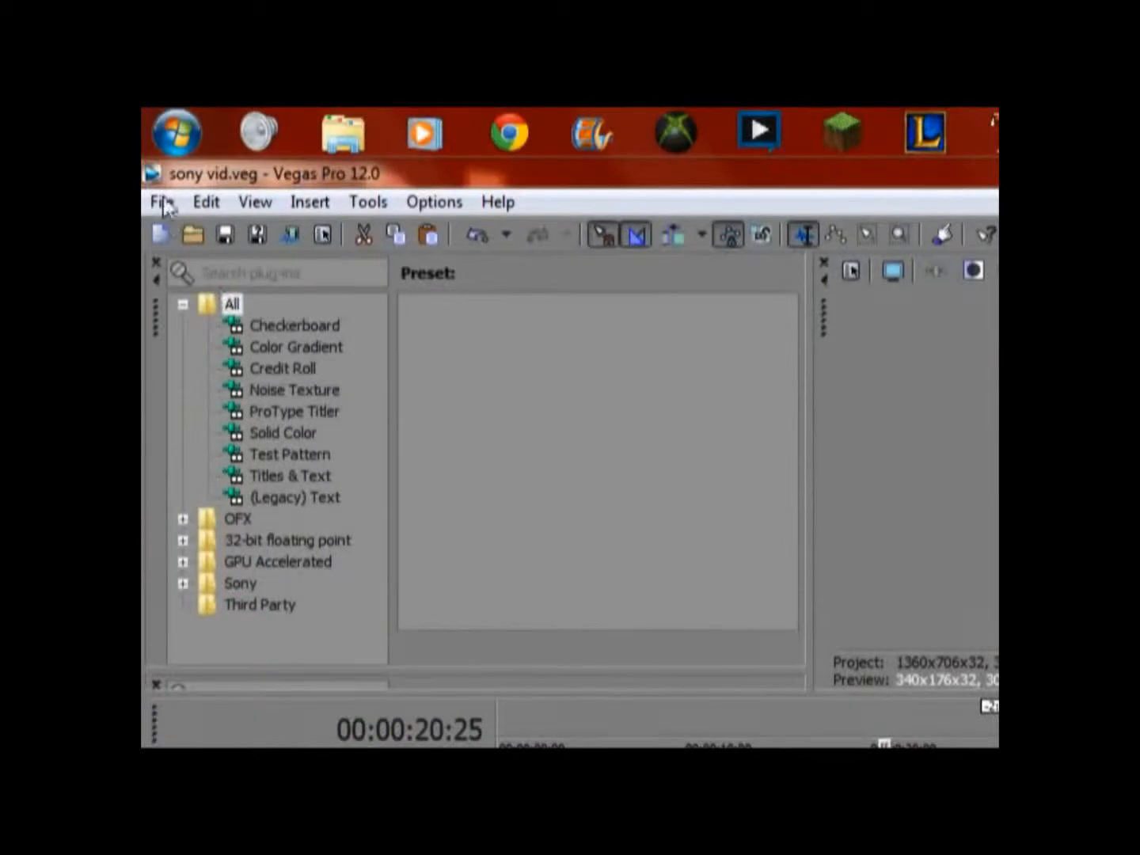
Close the project and reopen "sony vid" from the VIDEOS folder on the Desktop
{"action": "left_click", "coordinate": [162, 203]}
{"action": "left_click", "coordinate": [199, 283]}
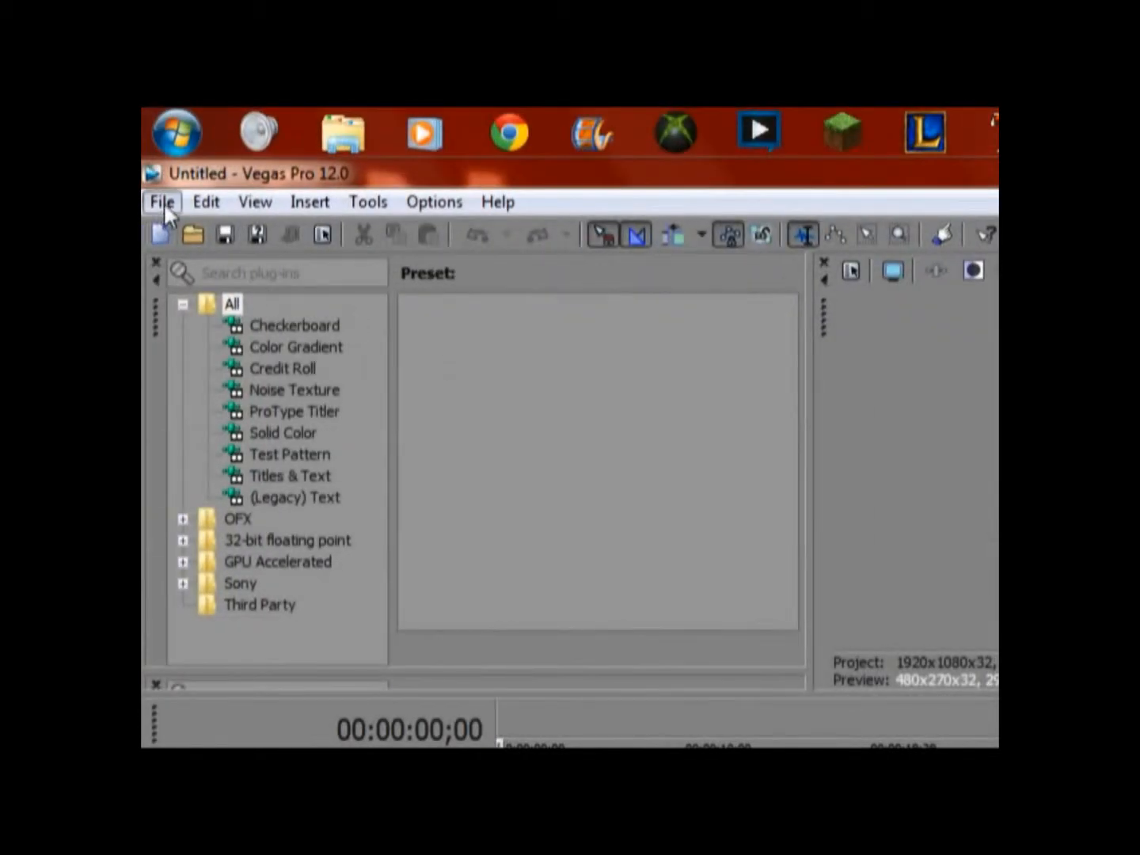
{"action": "left_click", "coordinate": [162, 202]}
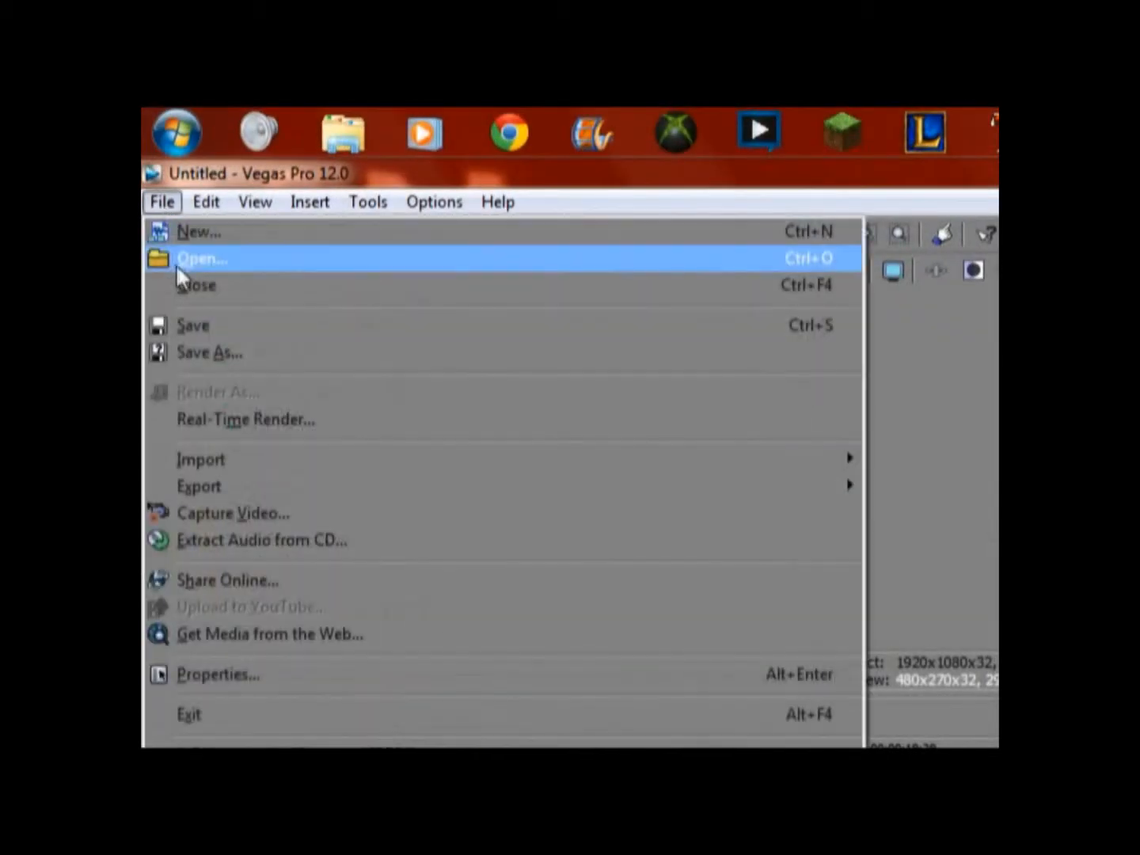
{"action": "left_click", "coordinate": [185, 265]}
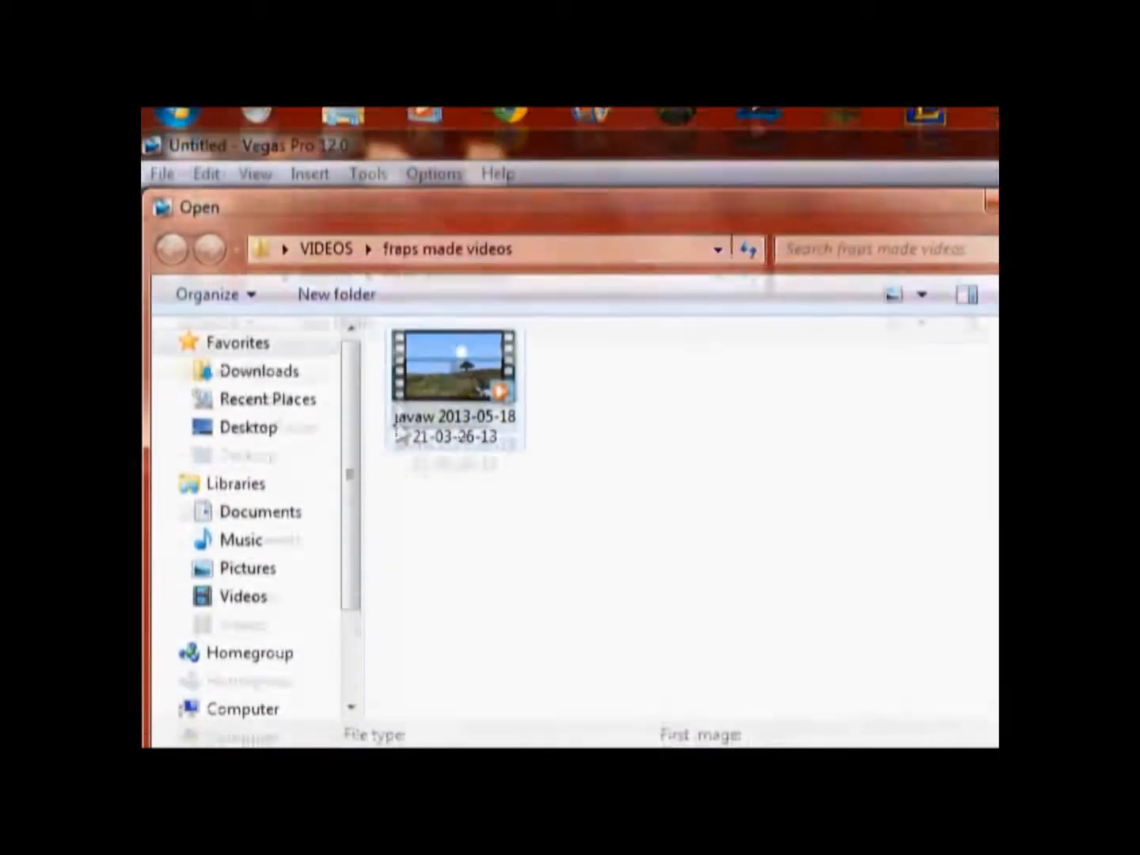
{"action": "left_click_drag", "start_coordinate": [466, 372], "coordinate": [466, 430]}
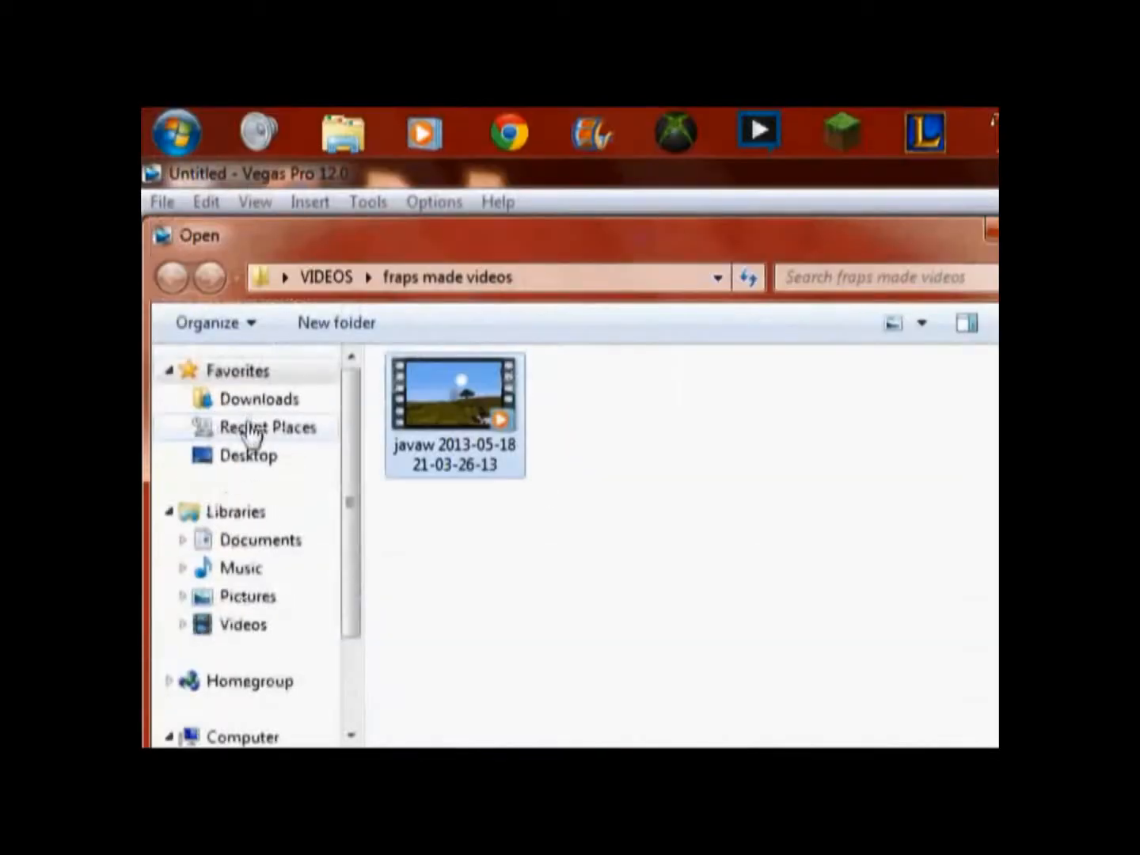
{"action": "left_click", "coordinate": [232, 450]}
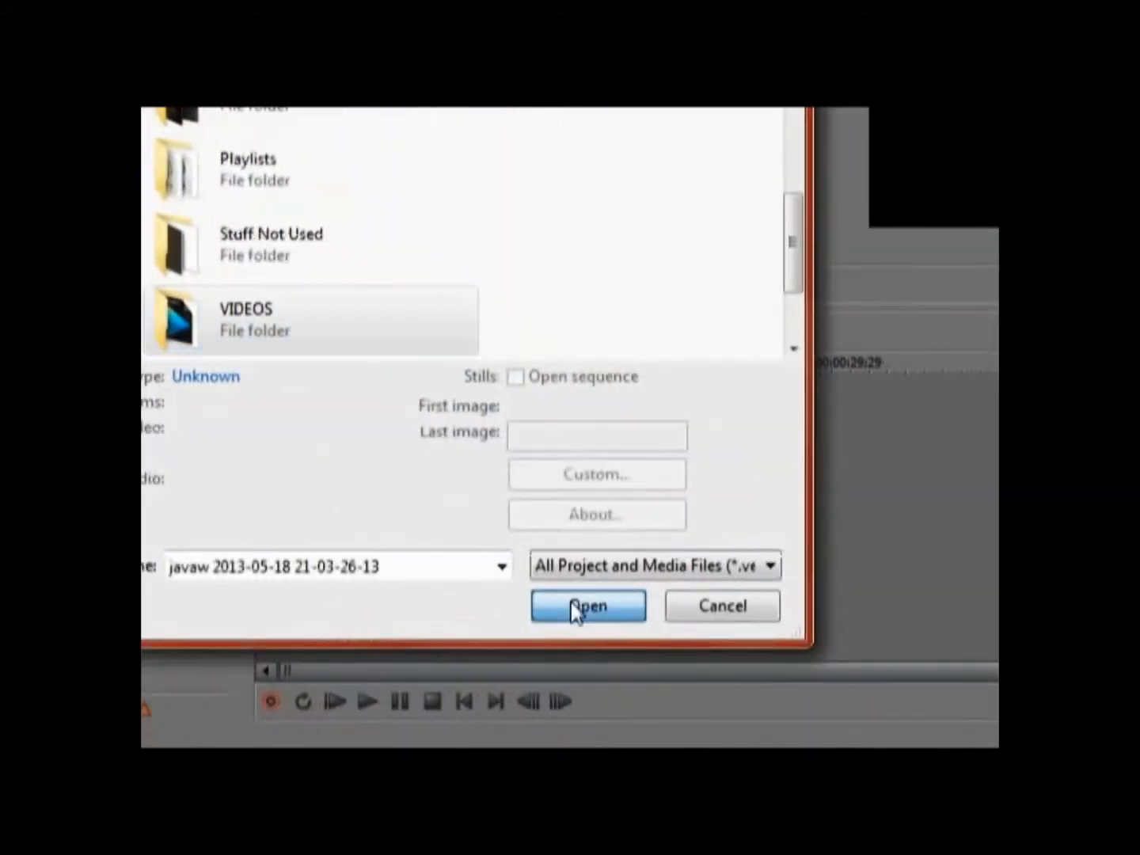
{"action": "left_click", "coordinate": [823, 725]}
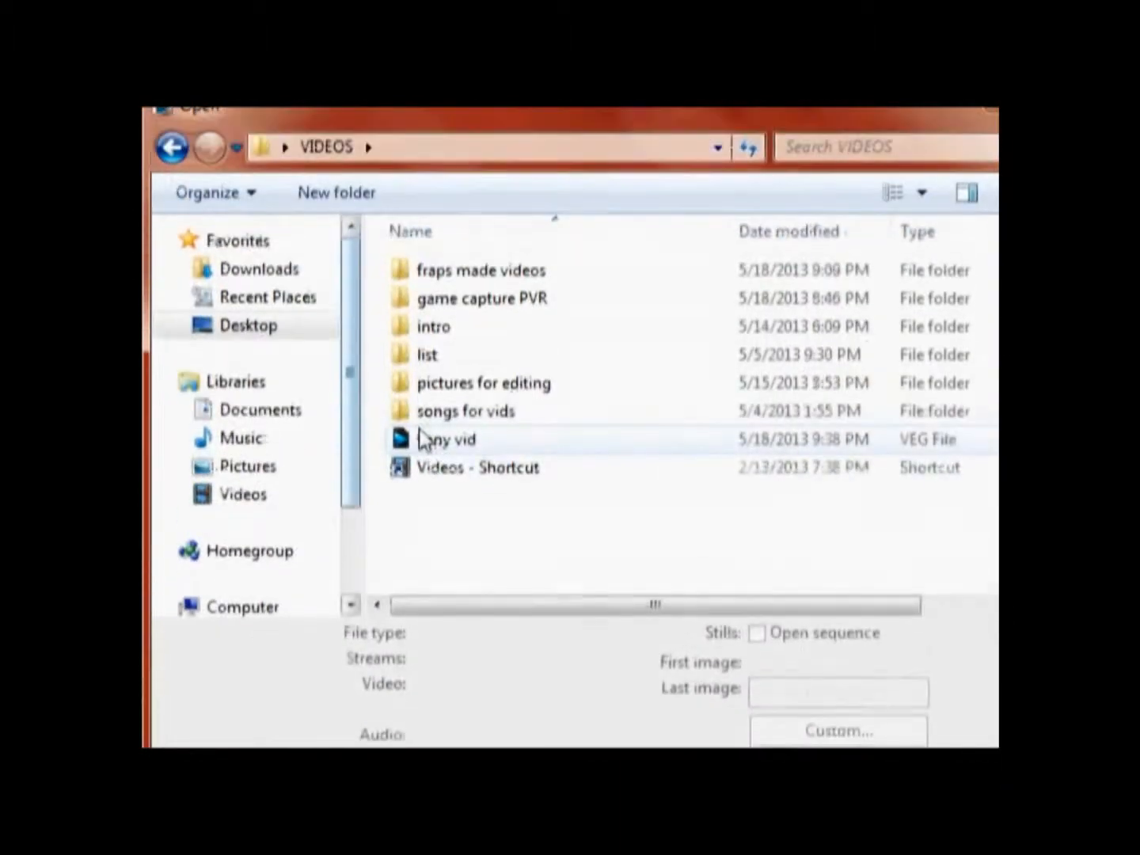
{"action": "left_click", "coordinate": [420, 436]}
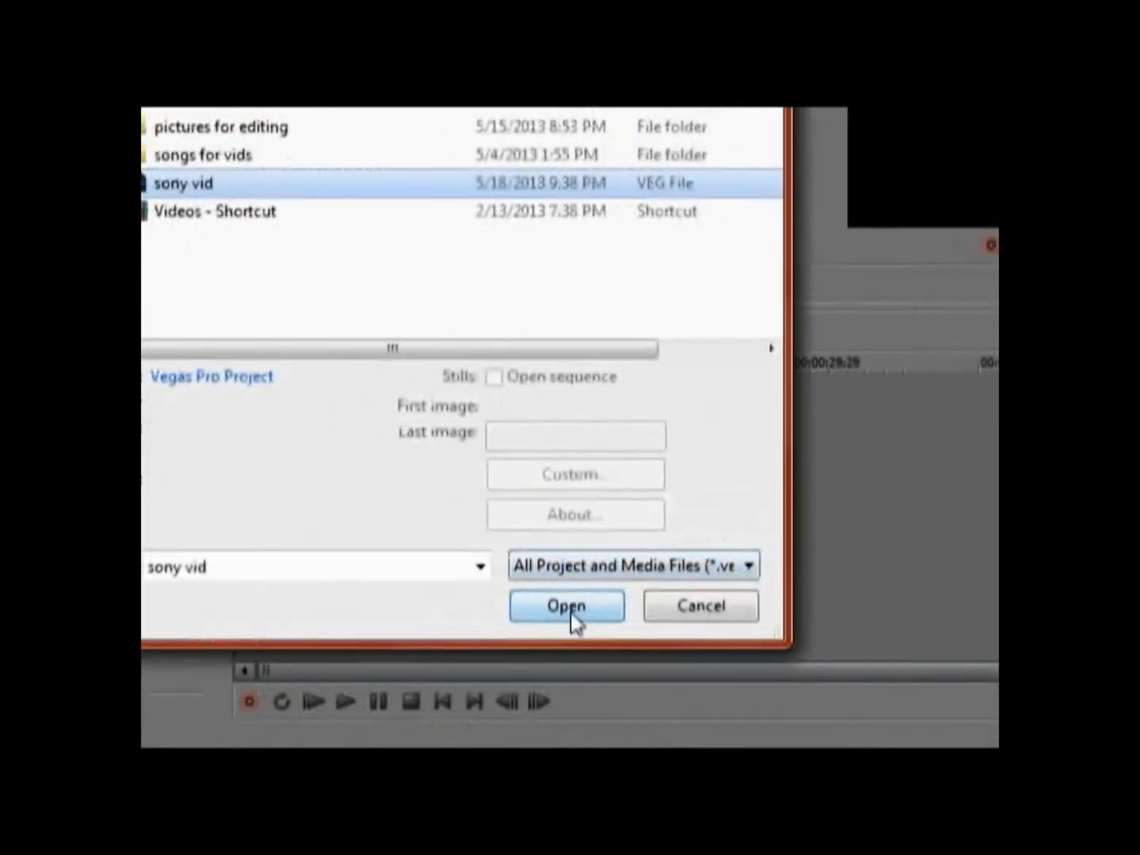
{"action": "left_click", "coordinate": [572, 614]}
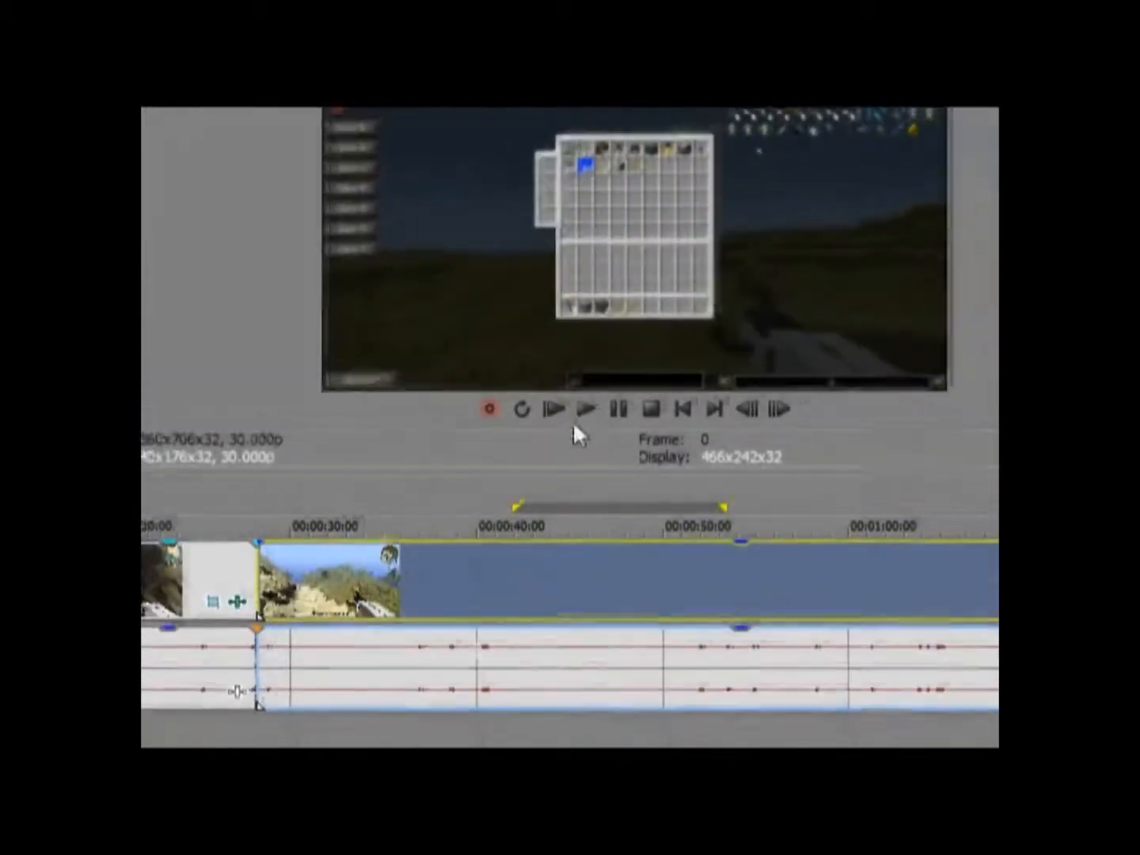
Play the timeline, try a playback rate of 2.56, and shift the normal-rate marker before restoring it to 1.00
{"action": "left_click", "coordinate": [715, 367]}
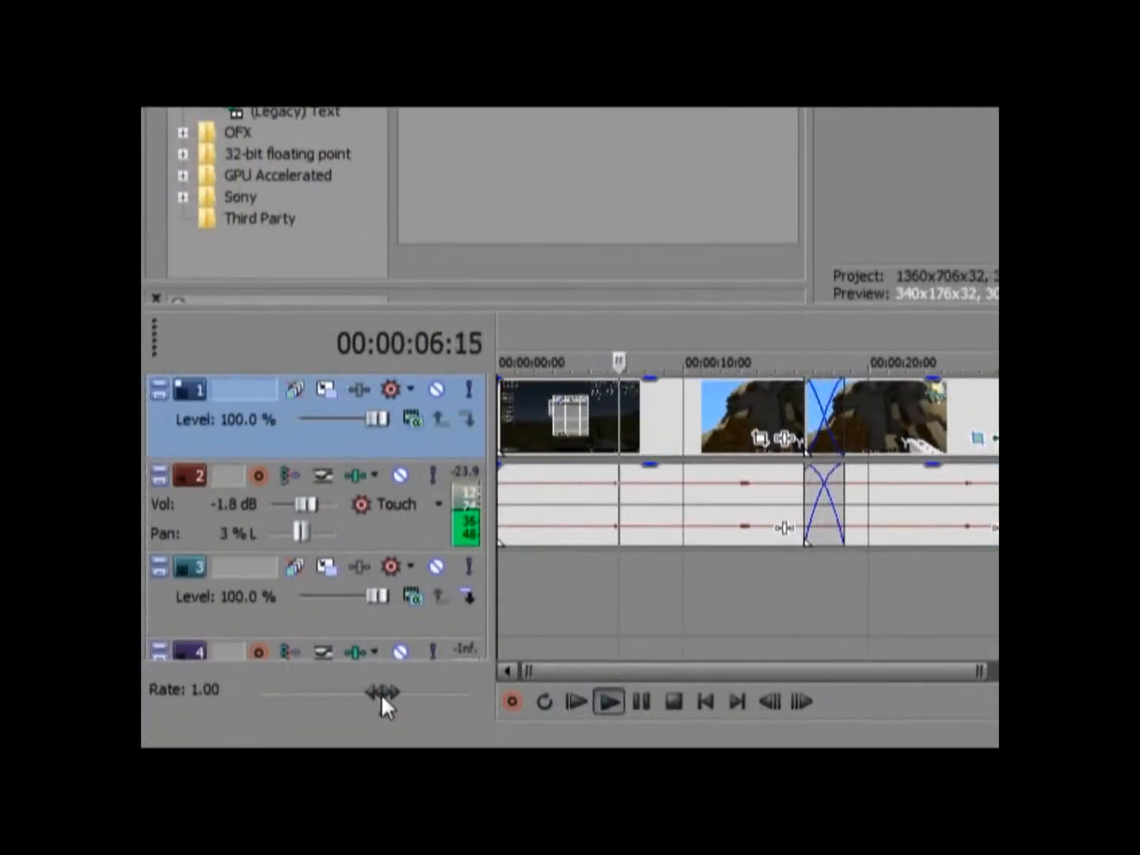
{"action": "left_click_drag", "start_coordinate": [381, 693], "coordinate": [414, 692]}
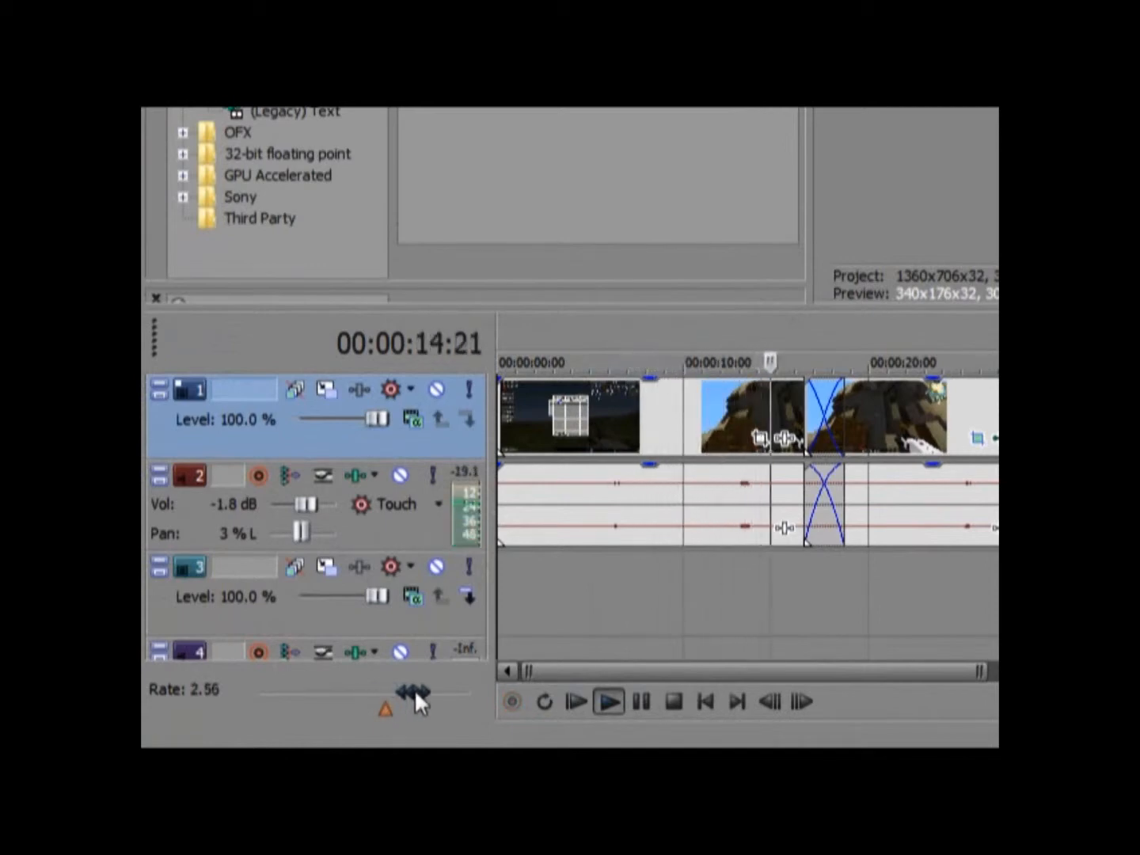
{"action": "left_click_drag", "start_coordinate": [415, 691], "coordinate": [415, 692]}
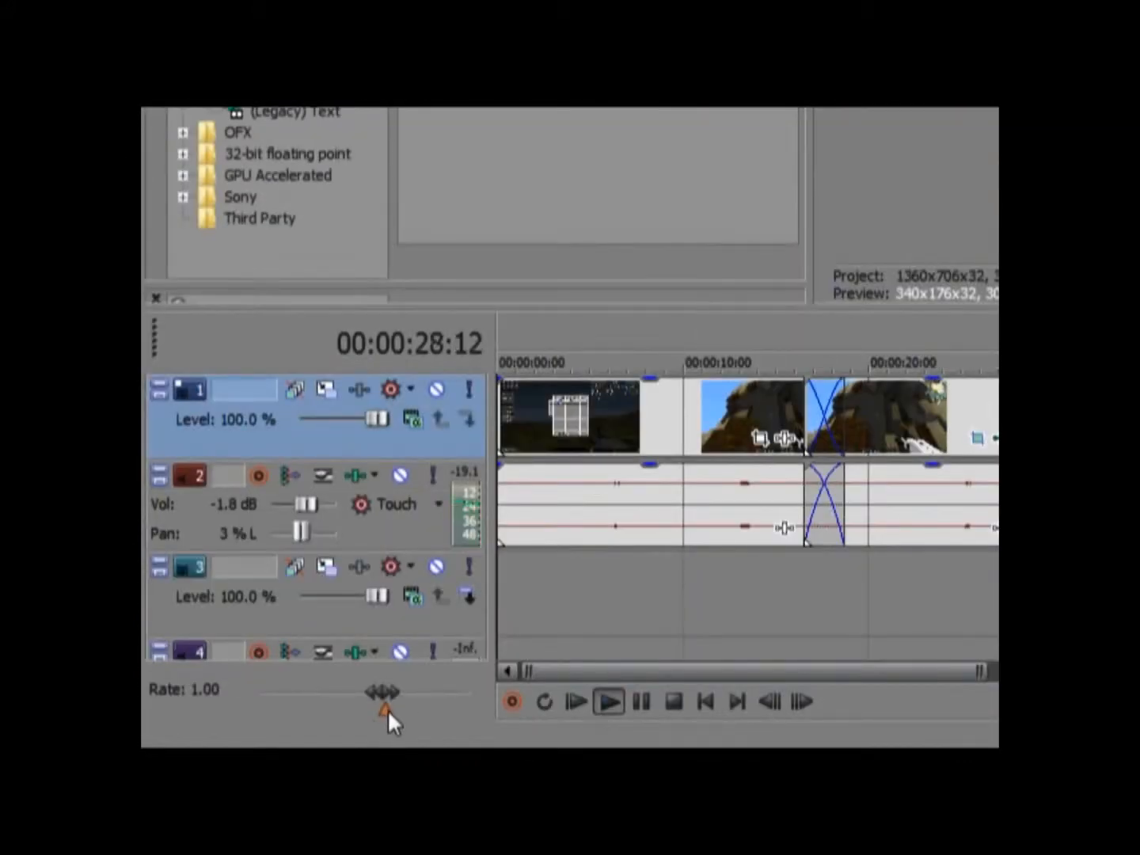
{"action": "left_click_drag", "start_coordinate": [383, 709], "coordinate": [411, 707]}
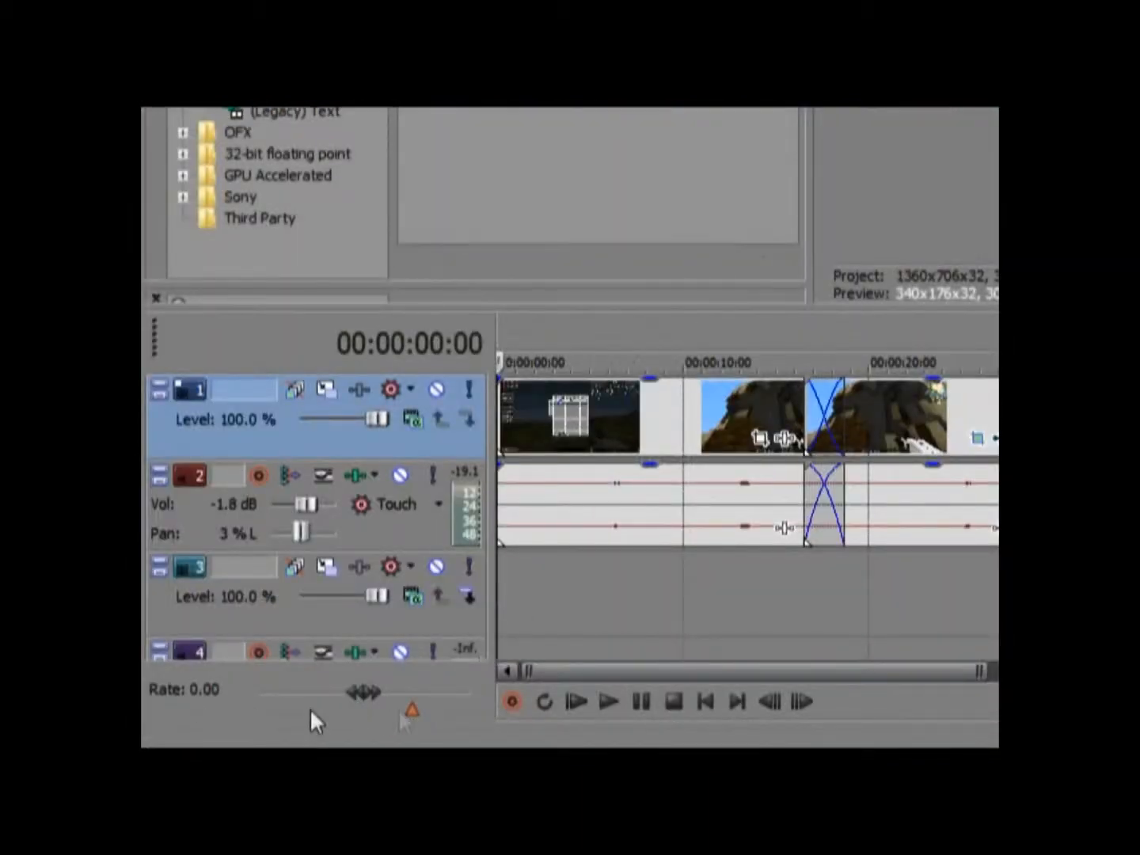
{"action": "left_click_drag", "start_coordinate": [417, 707], "coordinate": [385, 707]}
{"action": "left_click_drag", "start_coordinate": [387, 708], "coordinate": [388, 709]}
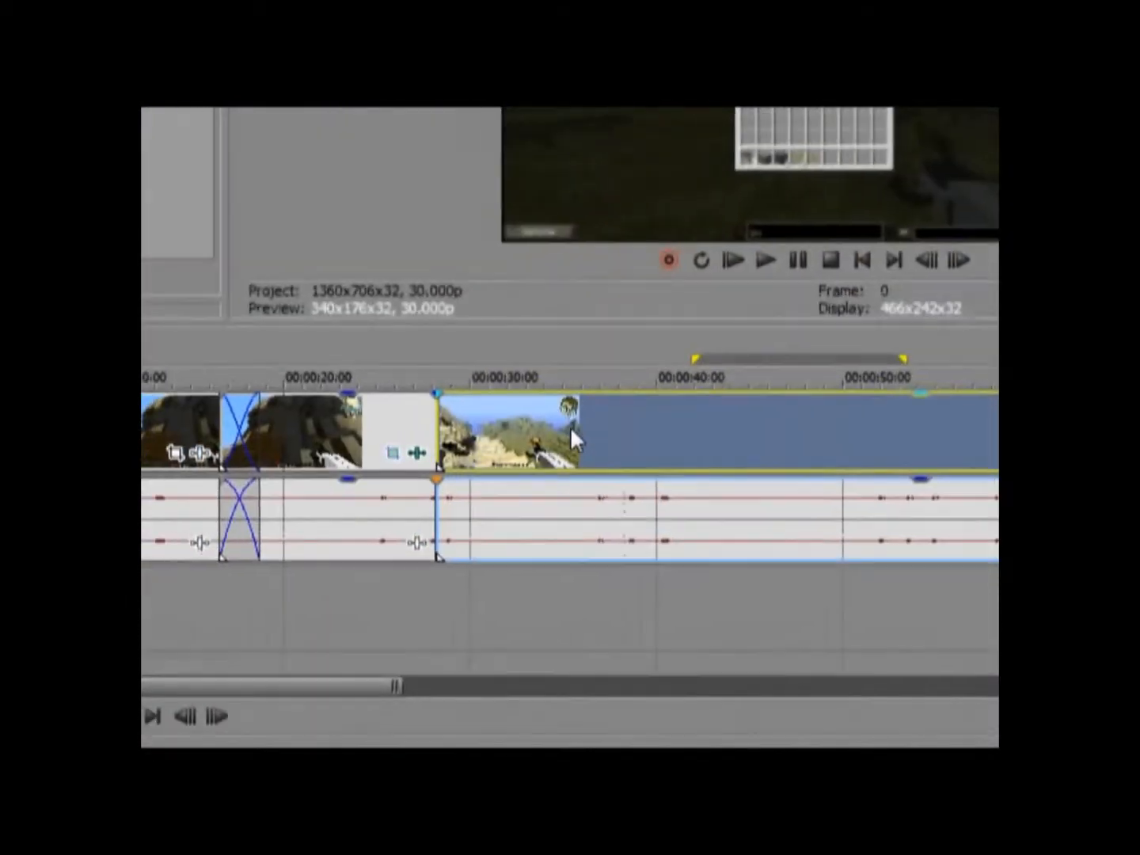
Move the last clip to about 00:00:45 and the middle clip to about 00:00:25, and time-compress the middle clip by about 1:13
{"action": "left_click_drag", "start_coordinate": [571, 438], "coordinate": [887, 440]}
{"action": "left_click_drag", "start_coordinate": [507, 438], "coordinate": [626, 439]}
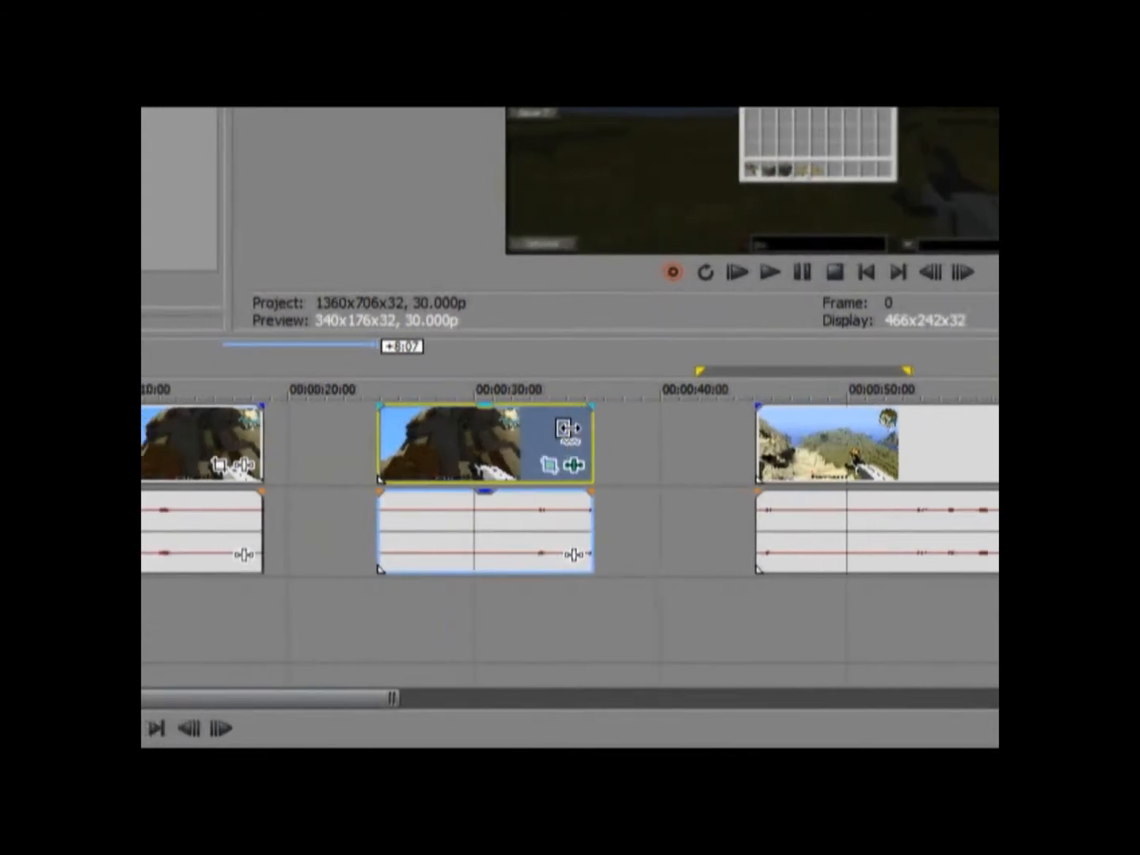
{"action": "right_click", "coordinate": [567, 427]}
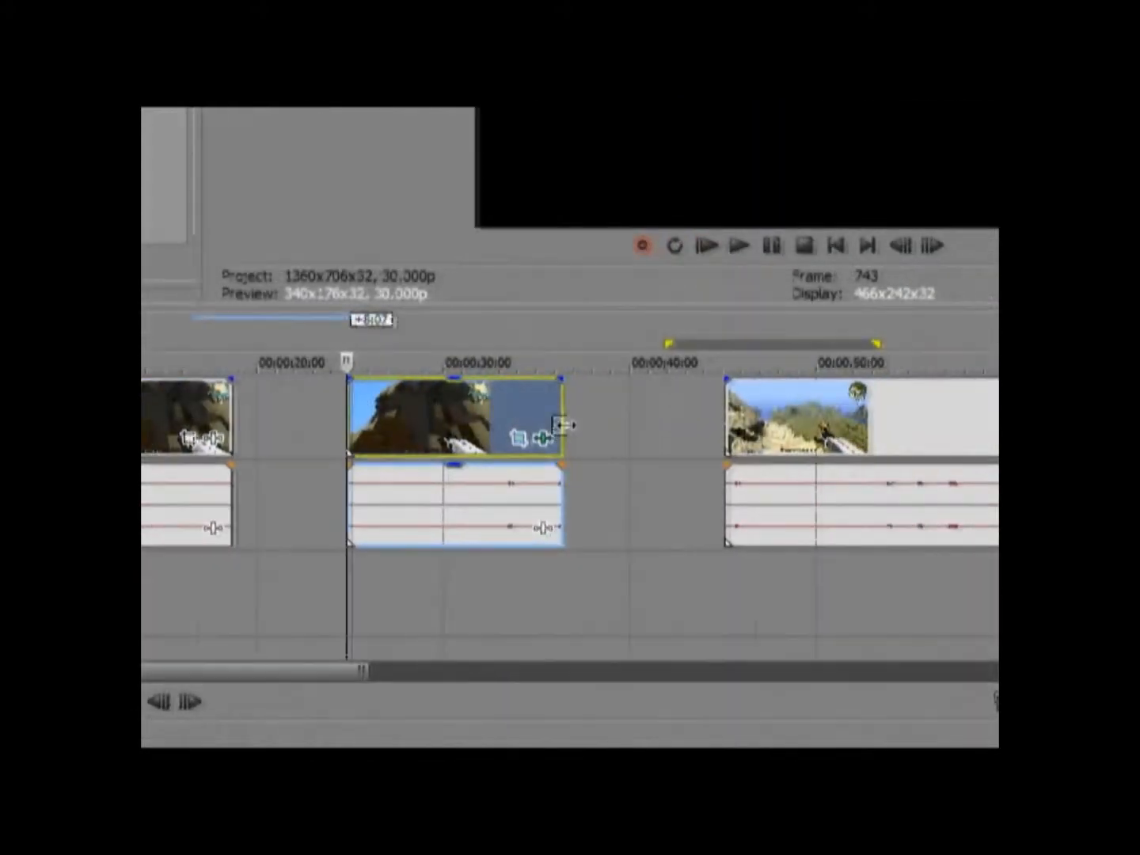
{"action": "left_click_drag", "start_coordinate": [567, 427], "coordinate": [559, 427]}
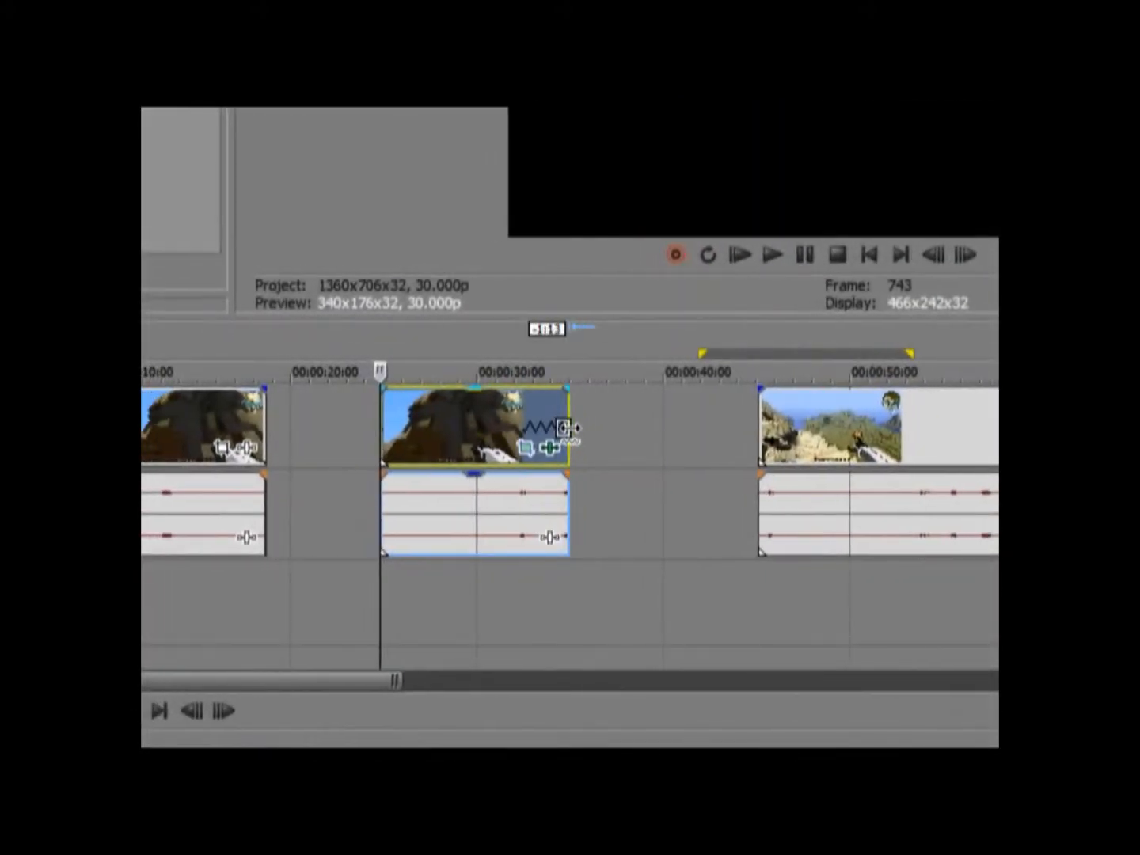
Time-stretch the middle clip by about 7:24 and move it to start near 00:00:33
{"action": "mouse_move", "coordinate": [568, 428]}
{"action": "left_mouse_down"}
{"action": "mouse_move", "coordinate": [515, 427]}
{"action": "mouse_move", "coordinate": [681, 427]}
{"action": "mouse_move", "coordinate": [576, 428]}
{"action": "left_mouse_up"}
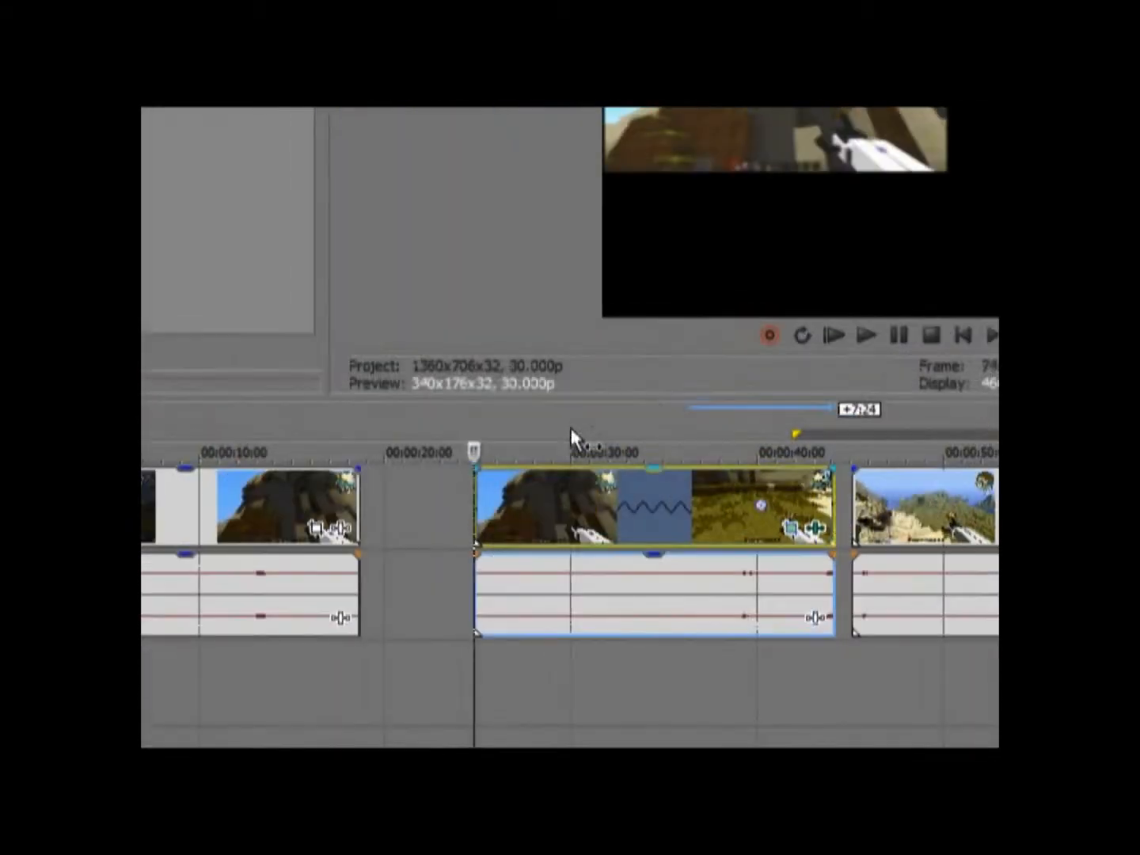
{"action": "left_click", "coordinate": [548, 428]}
{"action": "left_click", "coordinate": [842, 323]}
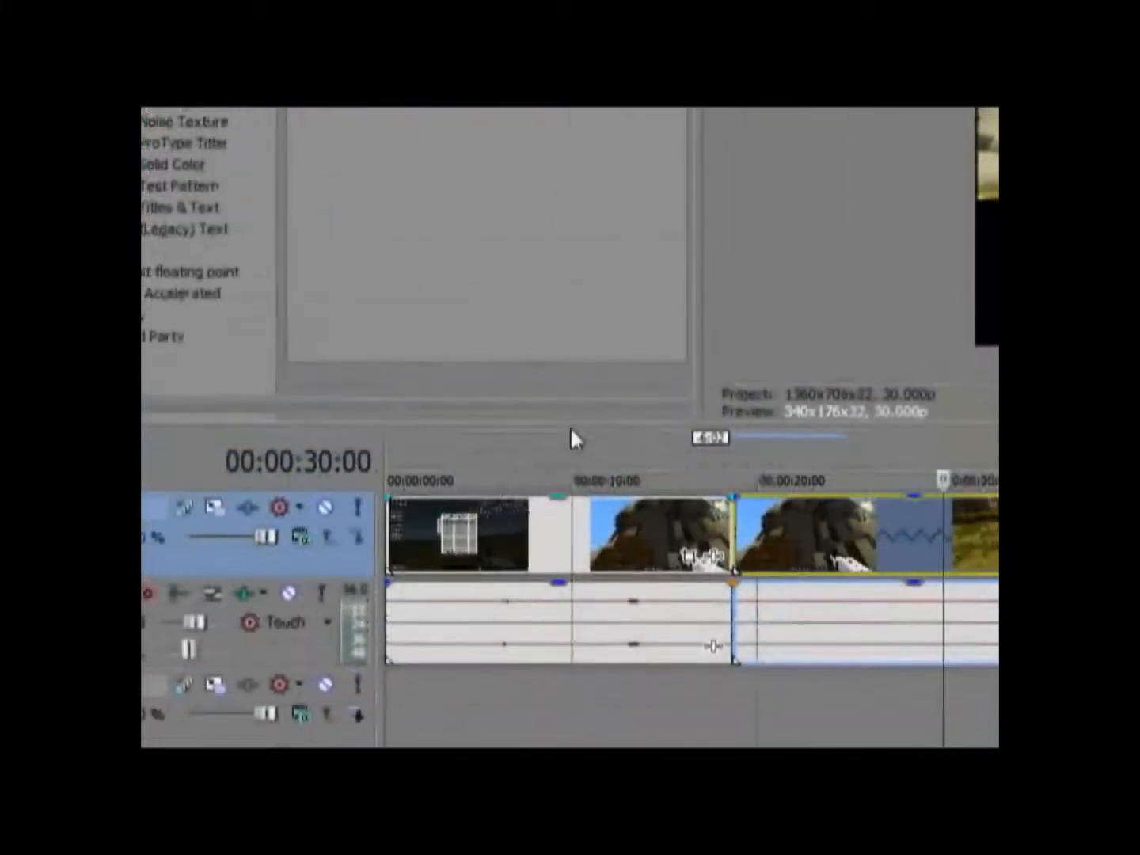
{"action": "left_click", "coordinate": [236, 328]}
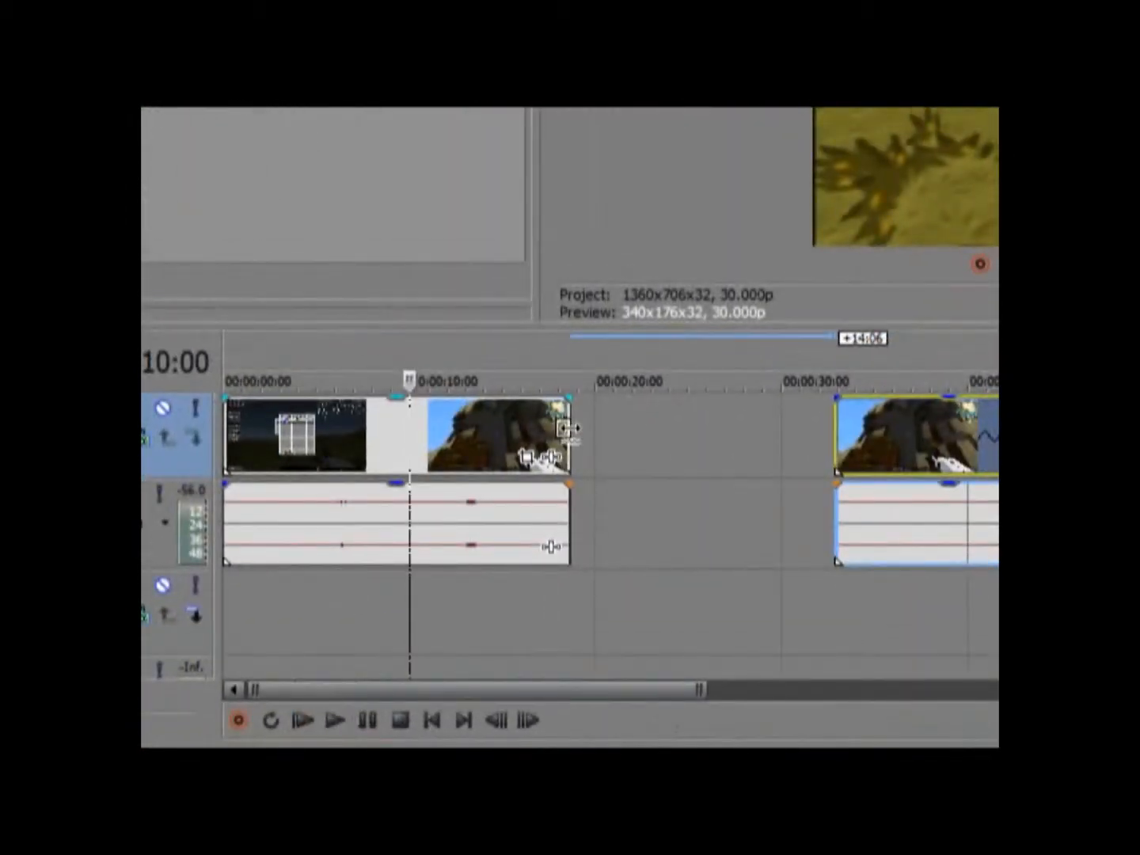
Try time-compressing the first clip by about 5:08, stretch it by about 13:06 instead, and play the slowed footage
{"action": "left_click_drag", "start_coordinate": [564, 427], "coordinate": [476, 427]}
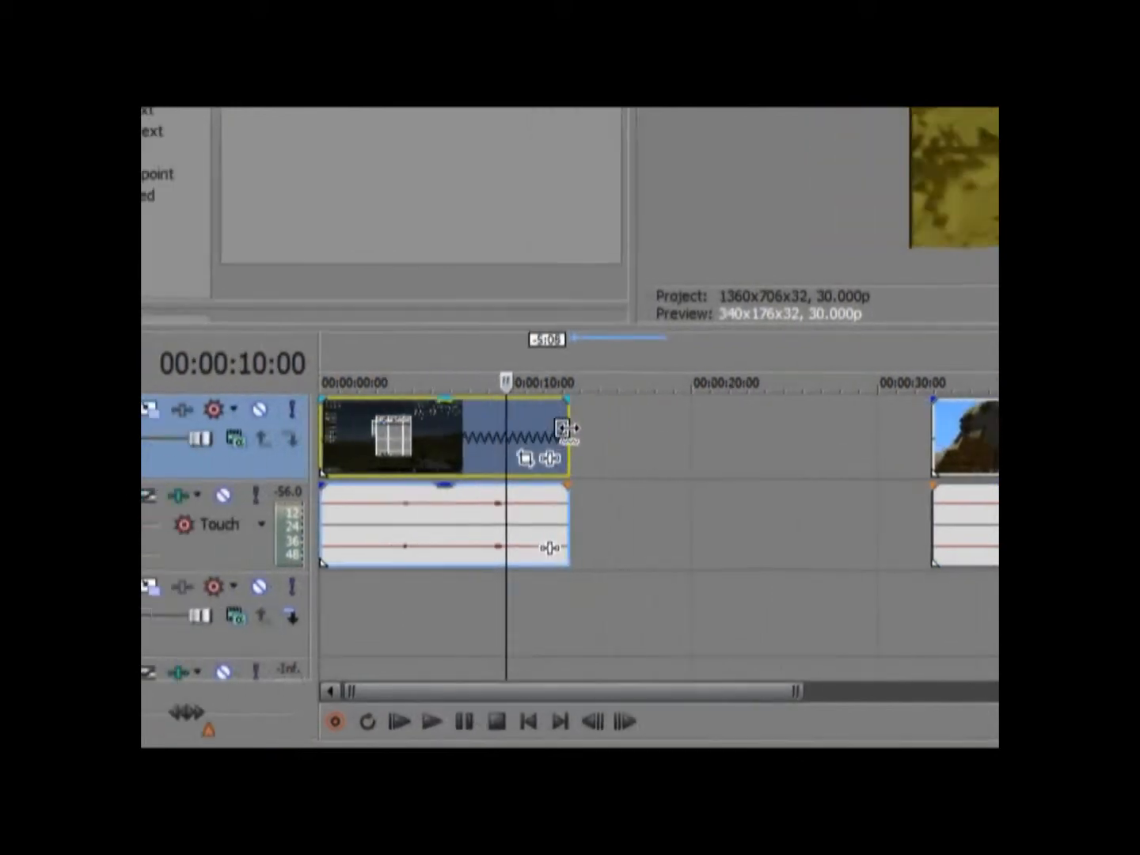
{"action": "left_click_drag", "start_coordinate": [567, 428], "coordinate": [909, 427]}
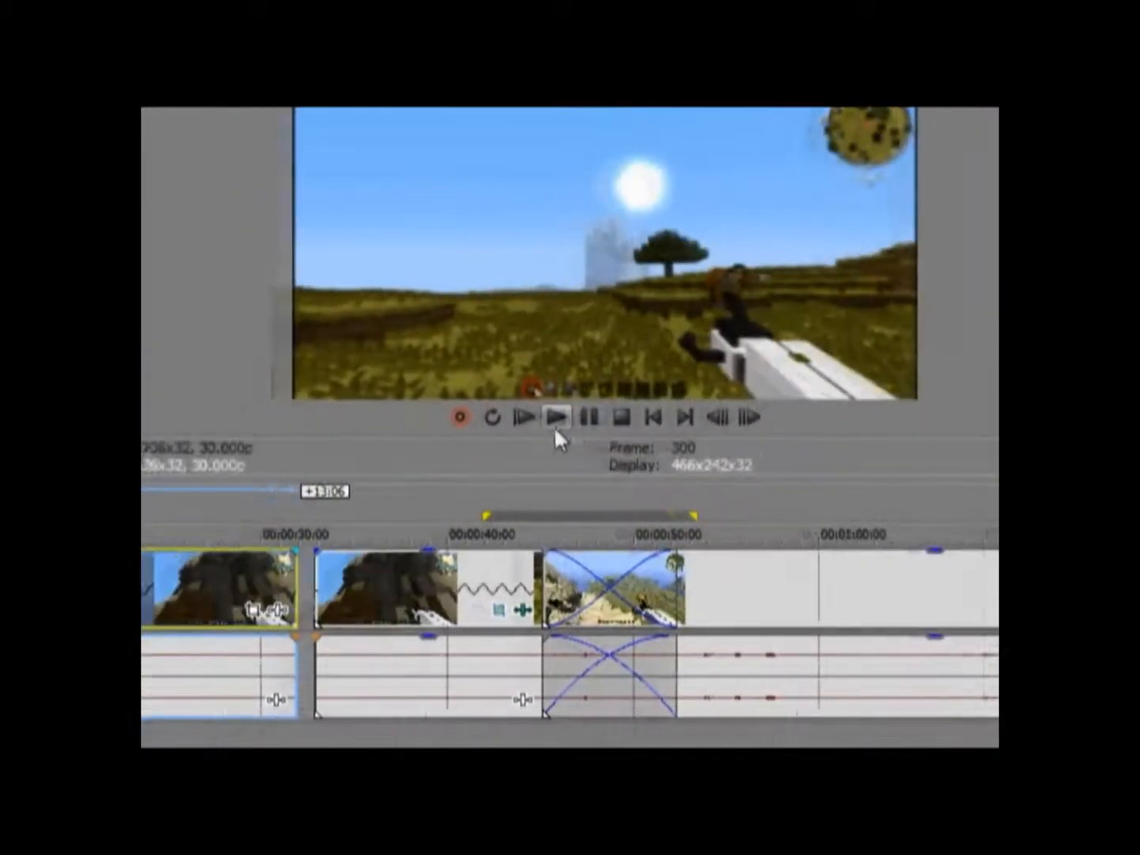
{"action": "left_click", "coordinate": [830, 265]}
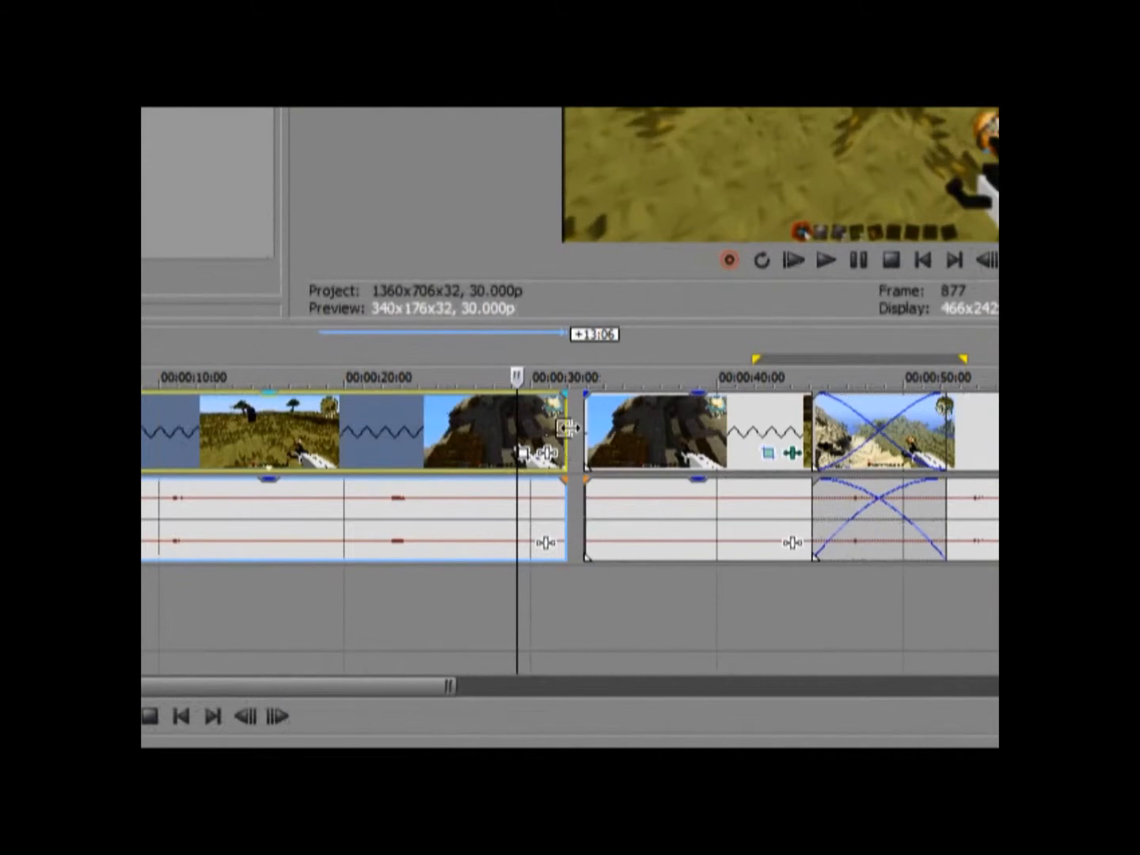
Time-compress the first clip by about 18:27, play it from the start, and compress it further by about 7:06
{"action": "mouse_move", "coordinate": [567, 428]}
{"action": "left_mouse_down"}
{"action": "mouse_move", "coordinate": [229, 428]}
{"action": "mouse_move", "coordinate": [553, 428]}
{"action": "left_mouse_up"}
{"action": "left_click", "coordinate": [321, 342]}
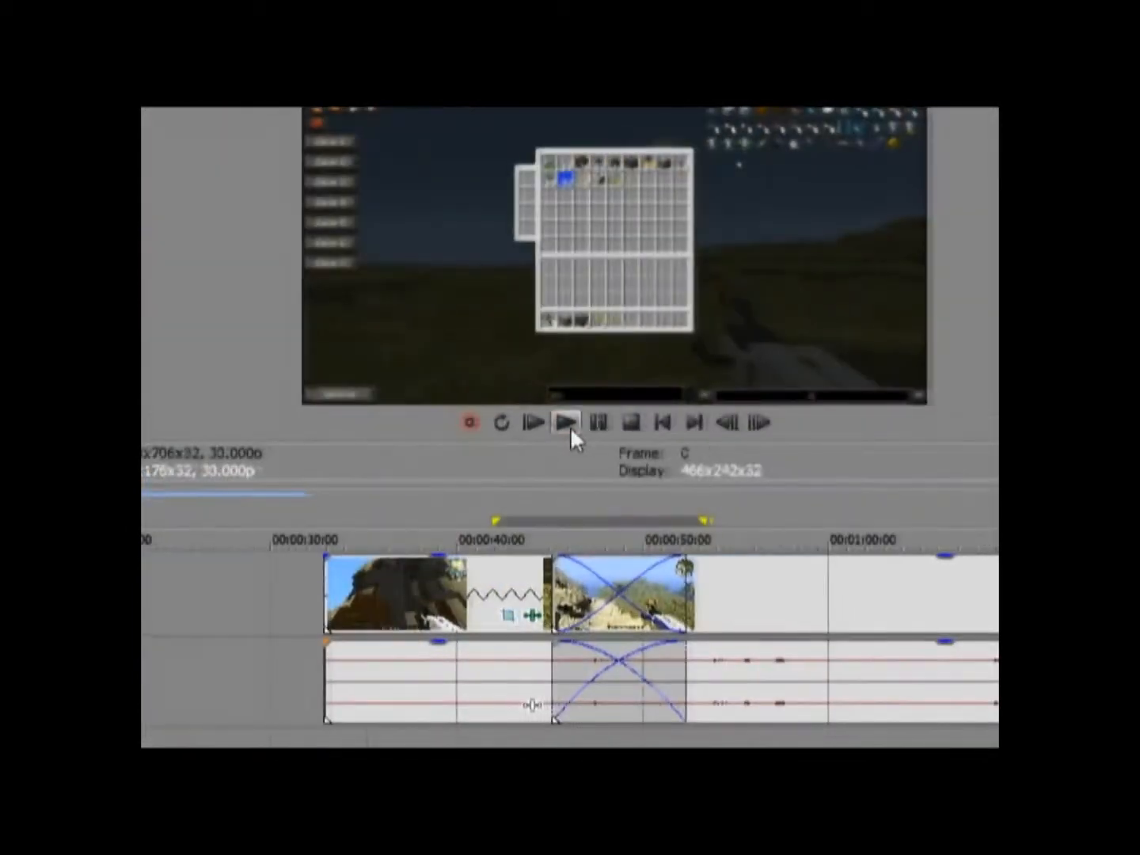
{"action": "left_click", "coordinate": [569, 424]}
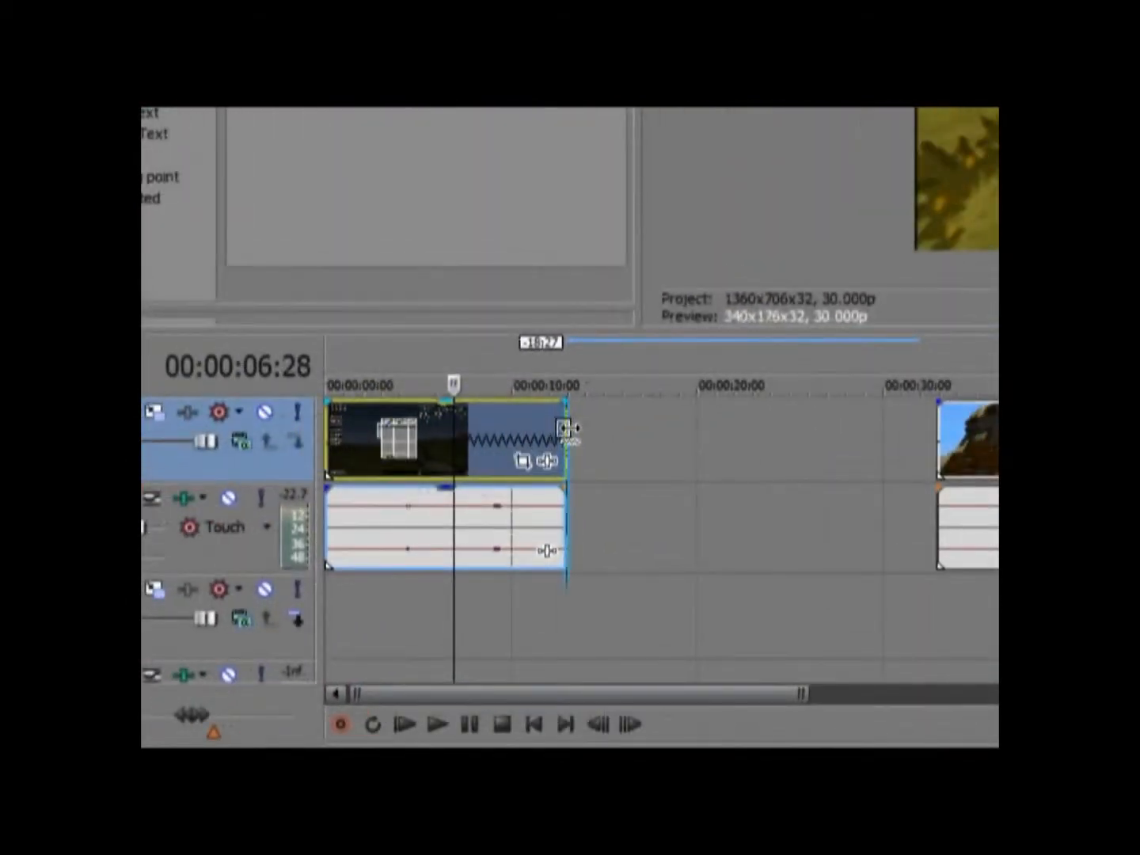
{"action": "mouse_move", "coordinate": [567, 429]}
{"action": "left_mouse_down"}
{"action": "mouse_move", "coordinate": [453, 428]}
{"action": "mouse_move", "coordinate": [552, 428]}
{"action": "left_mouse_up"}
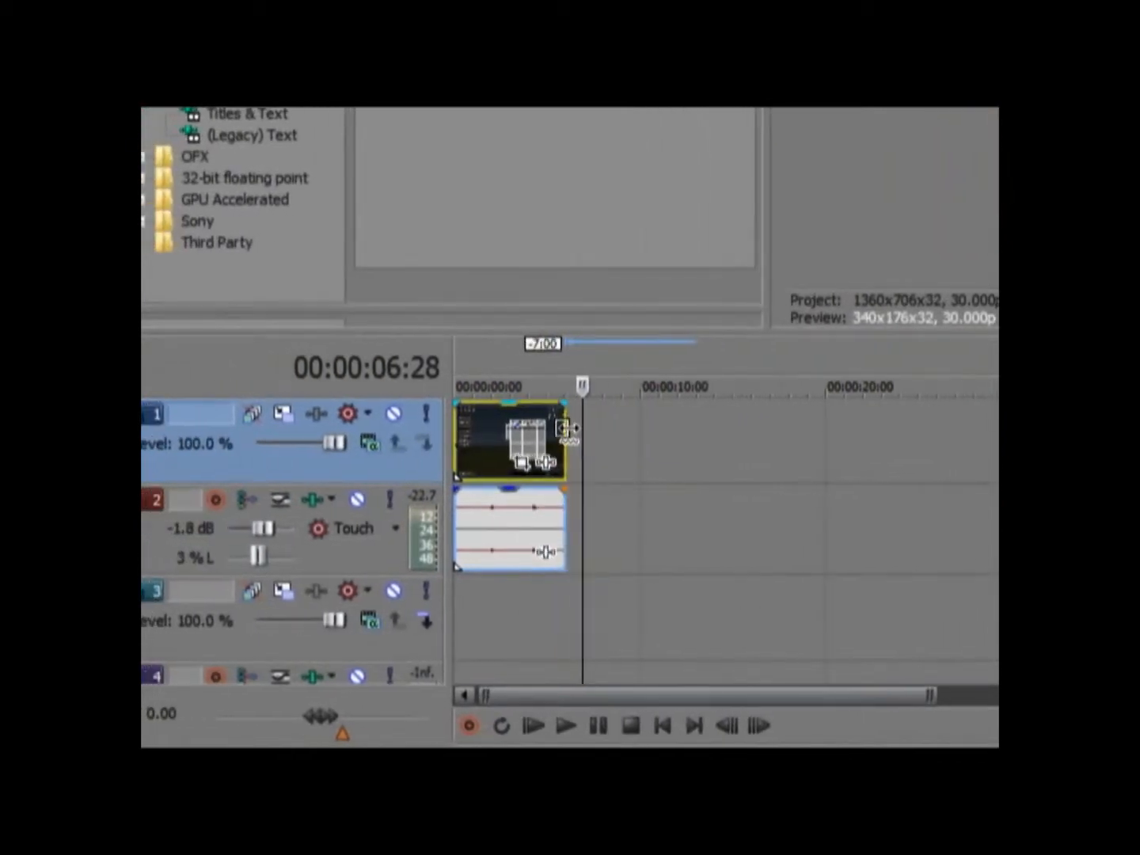
{"action": "left_click", "coordinate": [475, 360]}
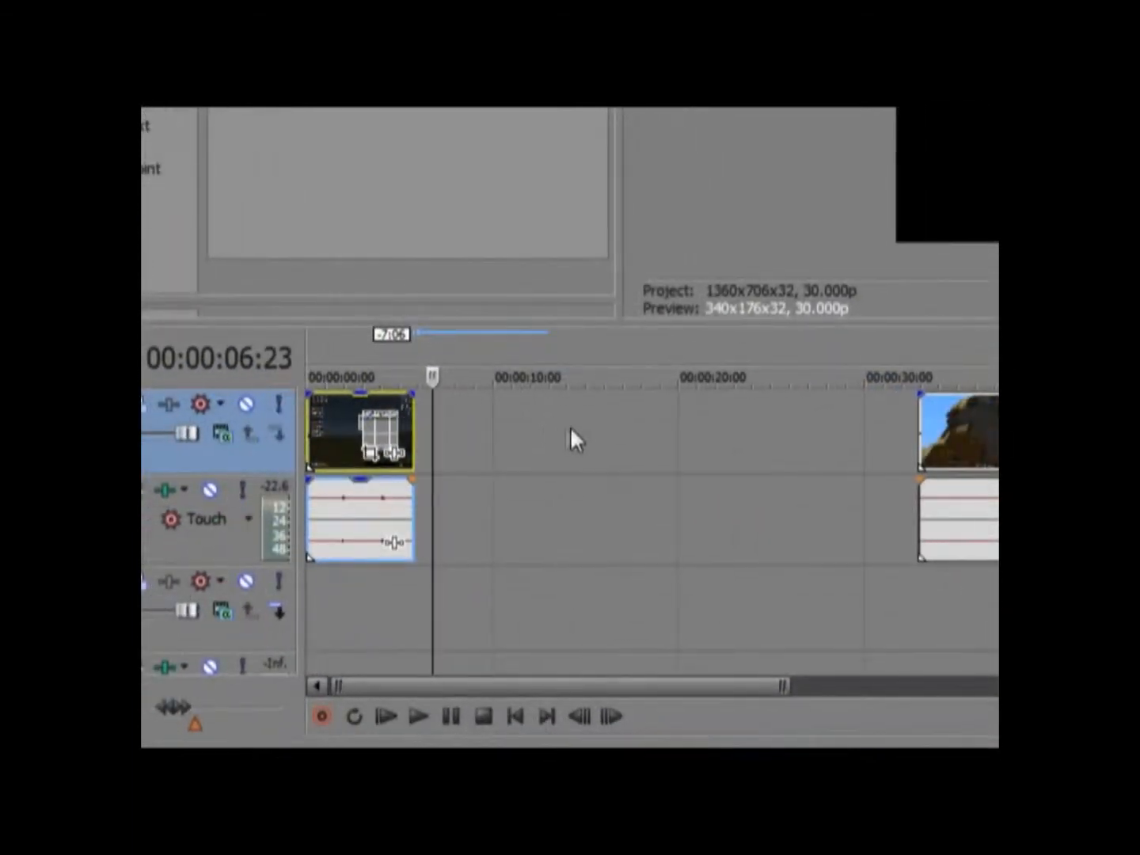
Close the timeline gaps by placing the middle and last clips directly after the clips before them, and save the project
{"action": "left_click_drag", "start_coordinate": [957, 435], "coordinate": [506, 445]}
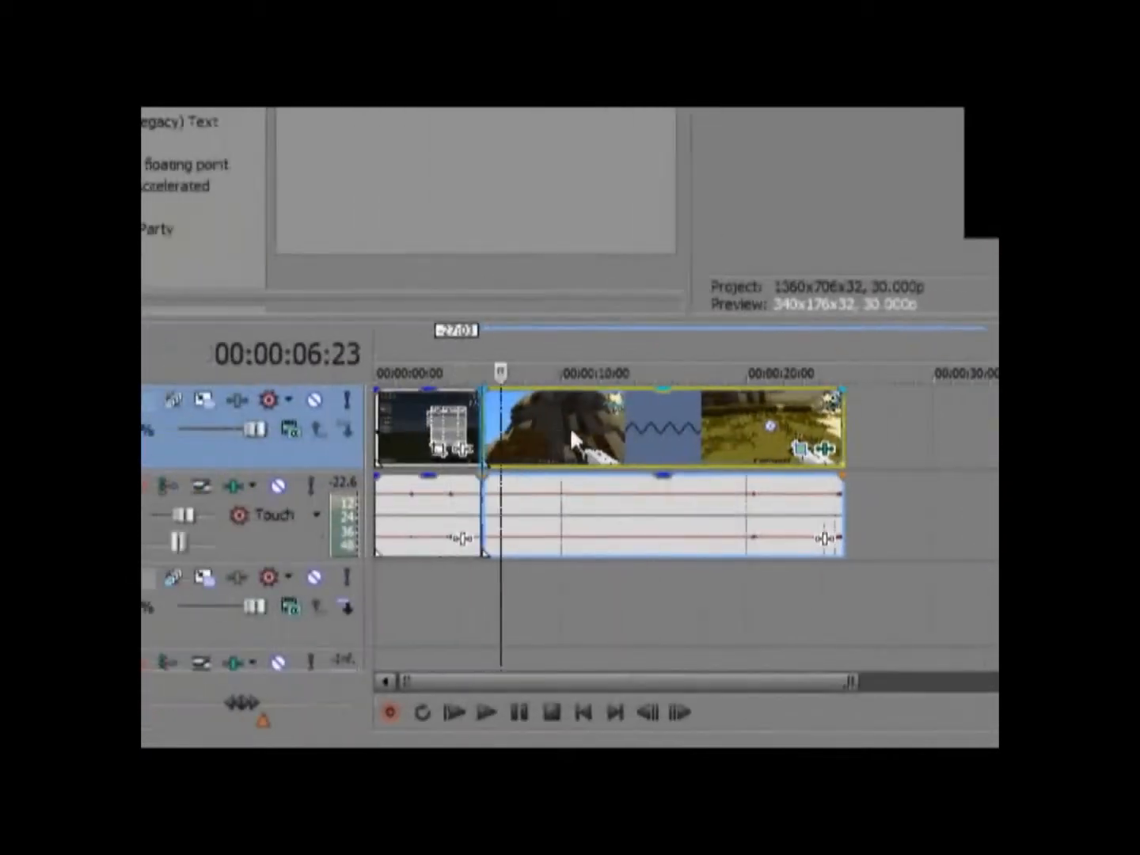
{"action": "left_click_drag", "start_coordinate": [1139, 439], "coordinate": [931, 438]}
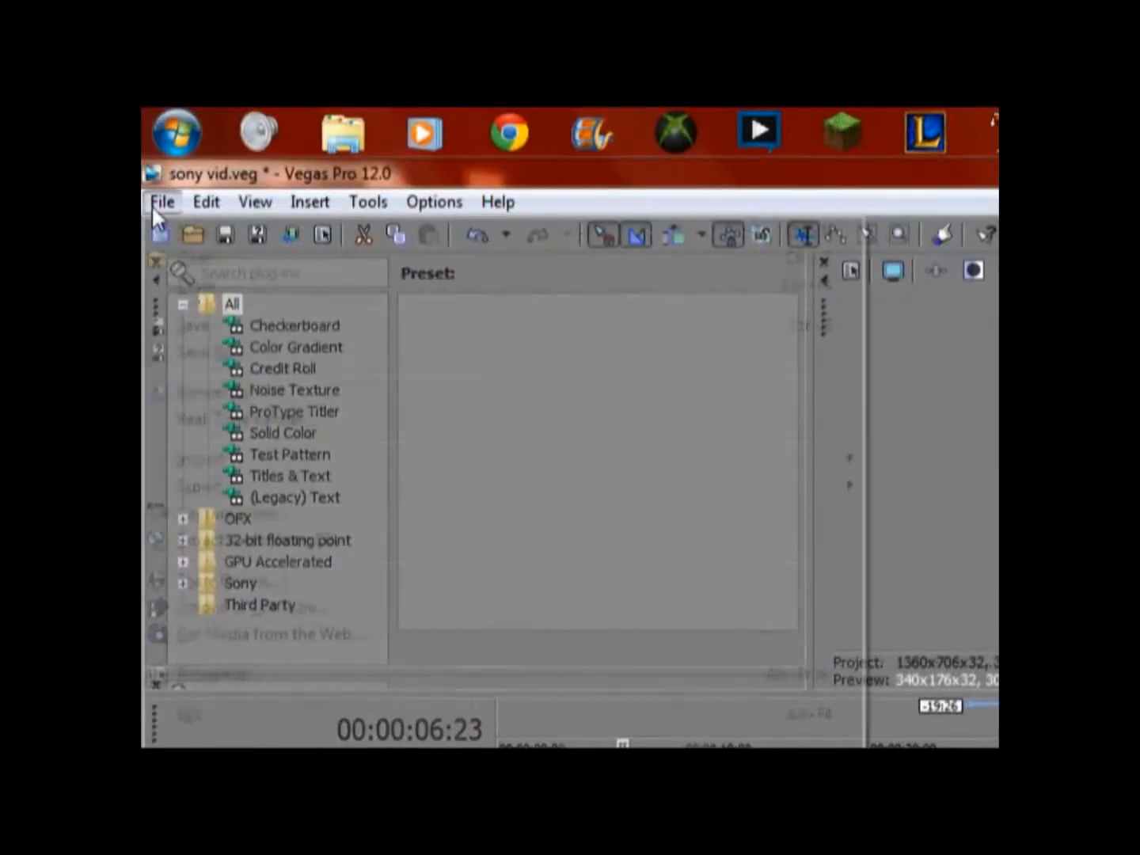
{"action": "left_click", "coordinate": [156, 202]}
{"action": "left_click", "coordinate": [206, 322]}
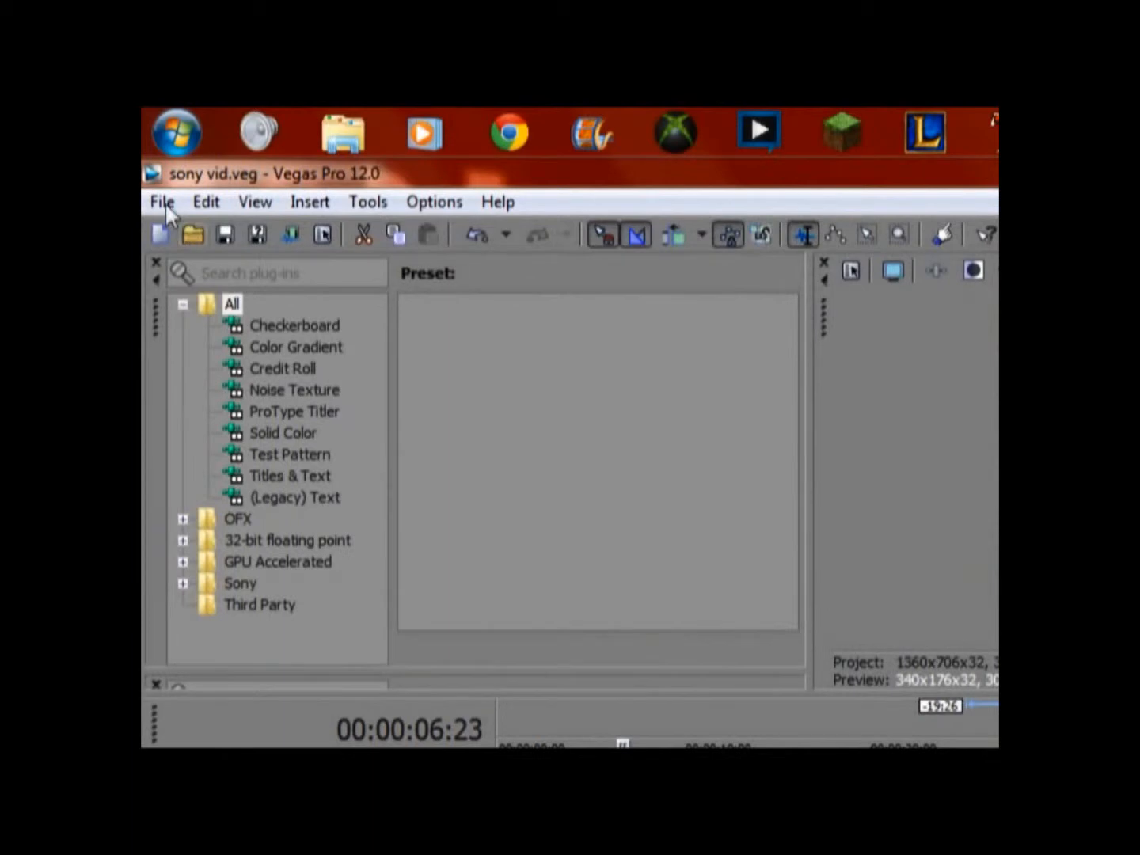
{"action": "left_click", "coordinate": [165, 209]}
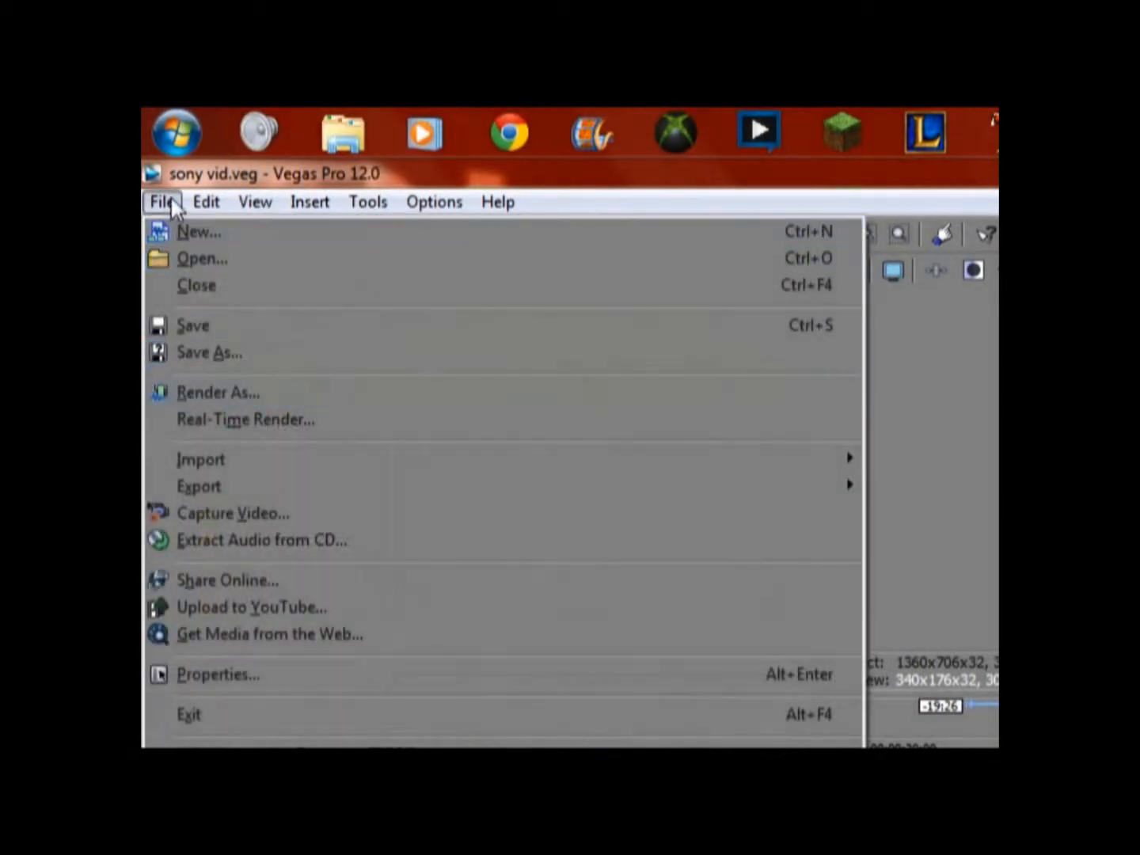
{"action": "left_click", "coordinate": [171, 202]}
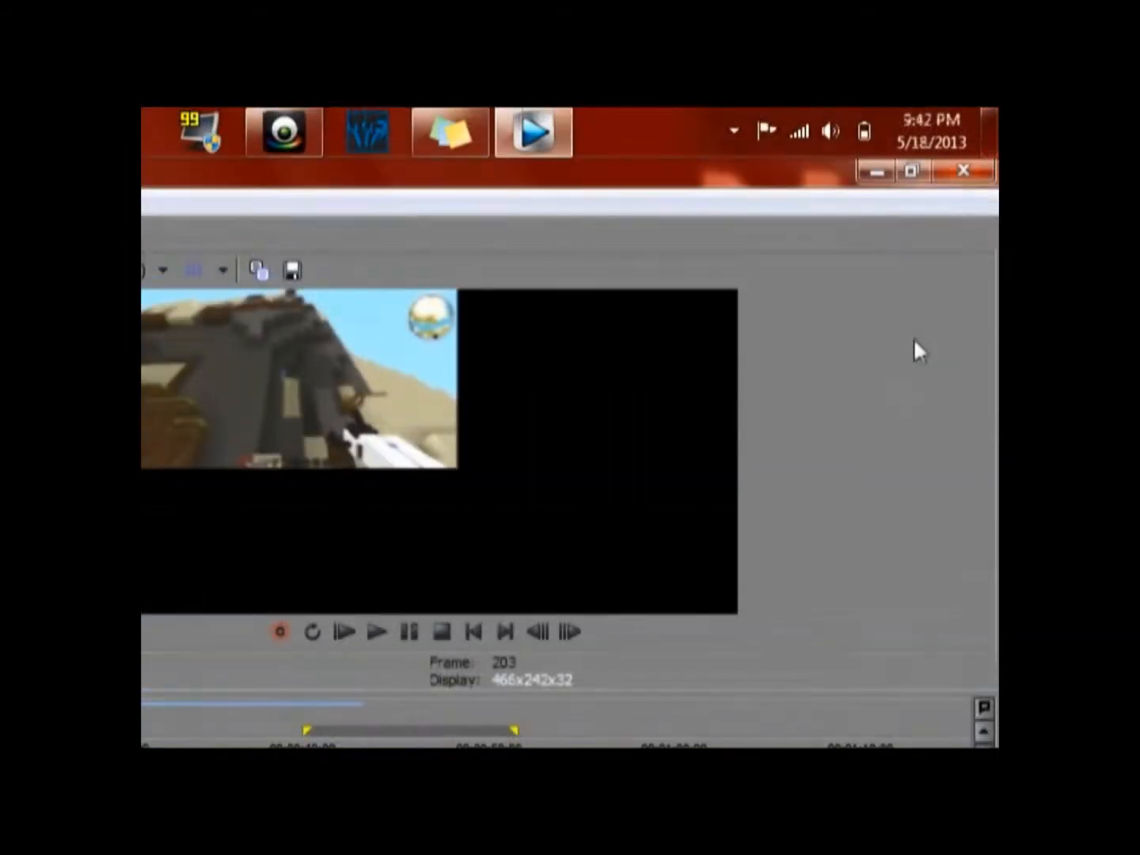
Bring up the YouCam Desktop Capture window and stop the screen recording
{"action": "left_click", "coordinate": [370, 141]}
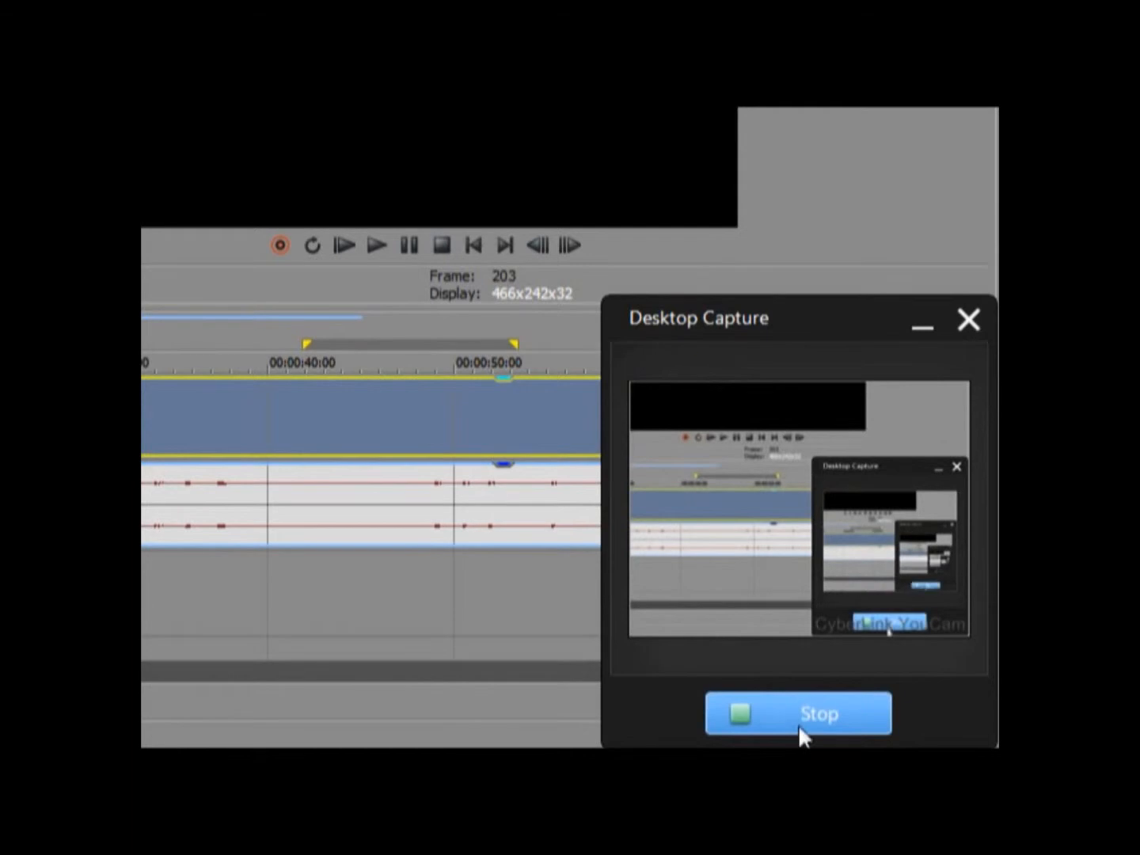
{"action": "left_click", "coordinate": [803, 722]}
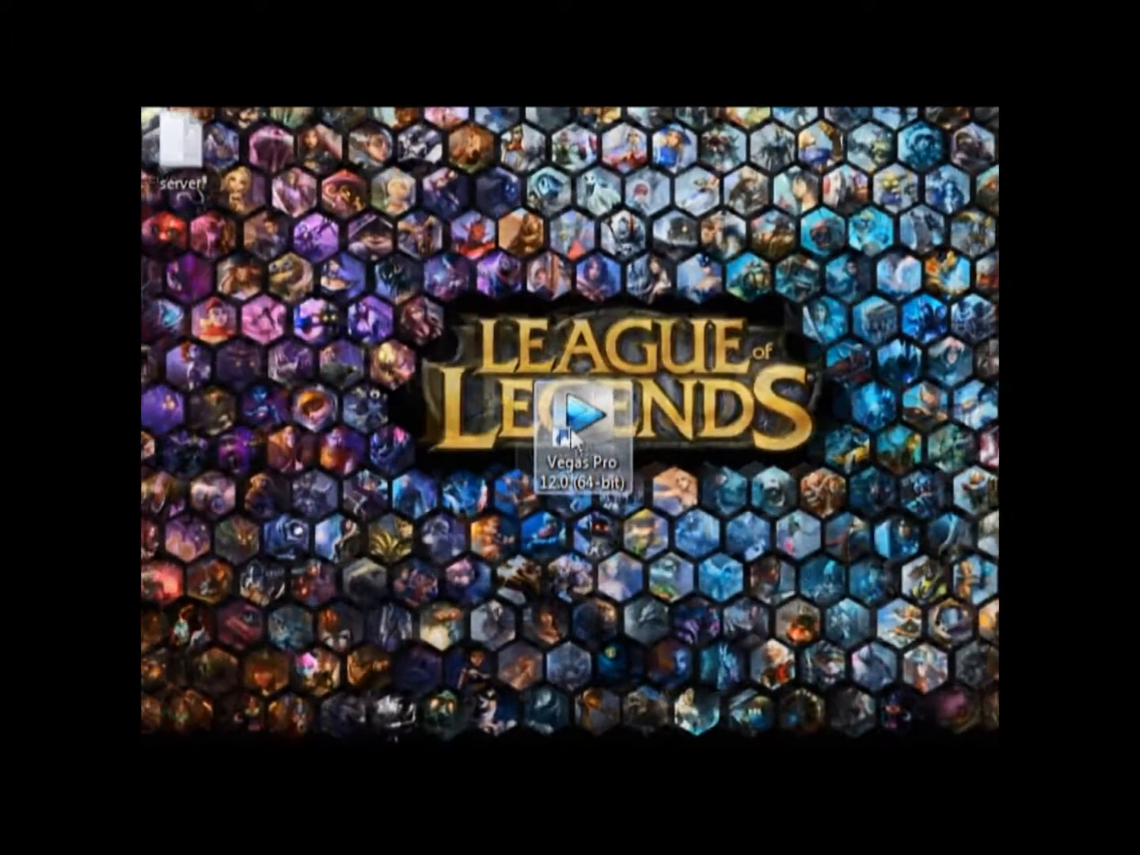
Launch Vegas Pro and open the video Capture_20130518 from the Youcam folder in the Documents library
{"action": "double_click", "coordinate": [530, 431]}
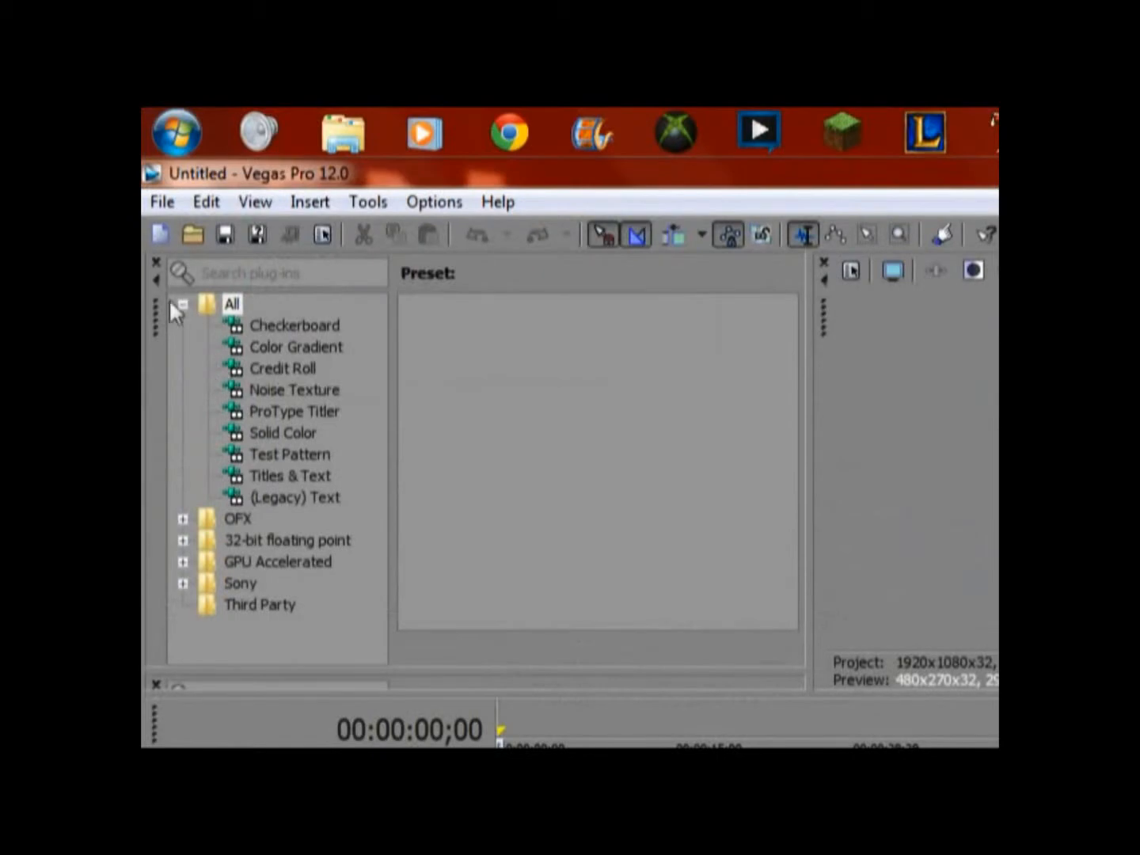
{"action": "left_click", "coordinate": [160, 203]}
{"action": "left_click", "coordinate": [200, 256]}
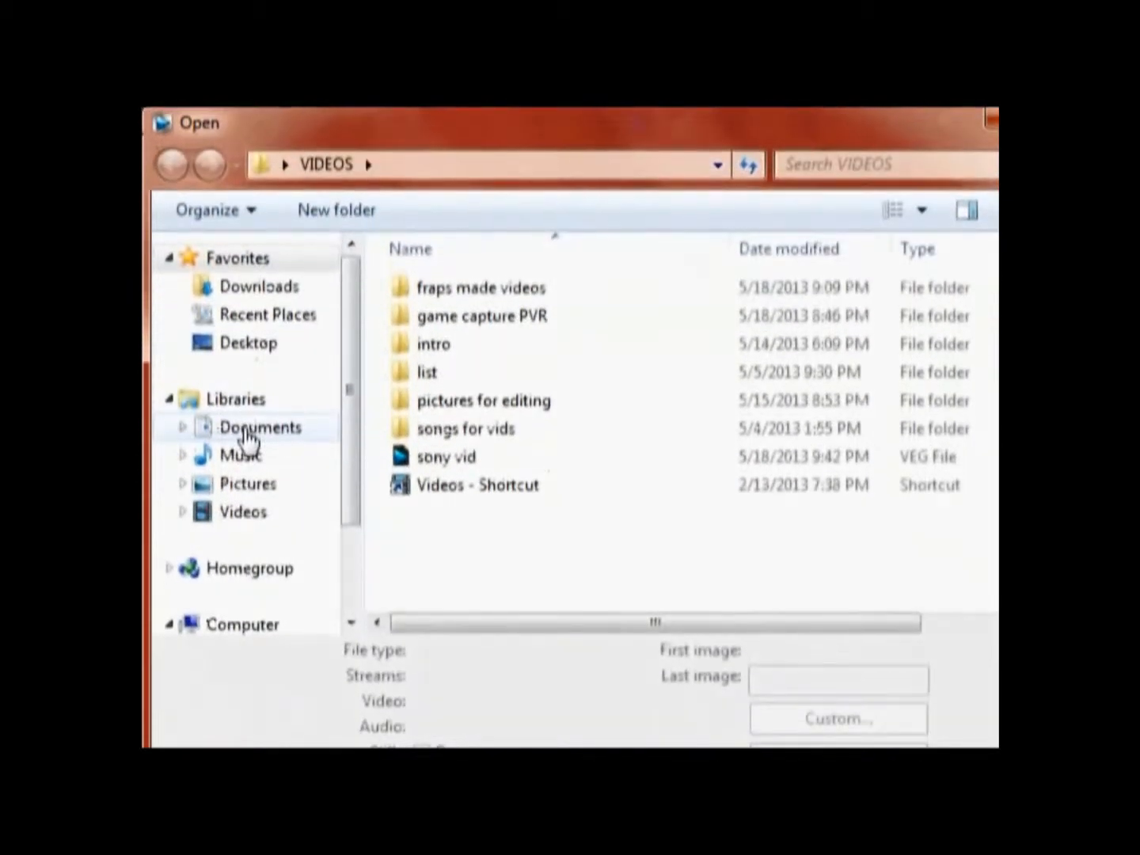
{"action": "left_click", "coordinate": [251, 450]}
{"action": "left_click_drag", "start_coordinate": [1034, 461], "coordinate": [1036, 516]}
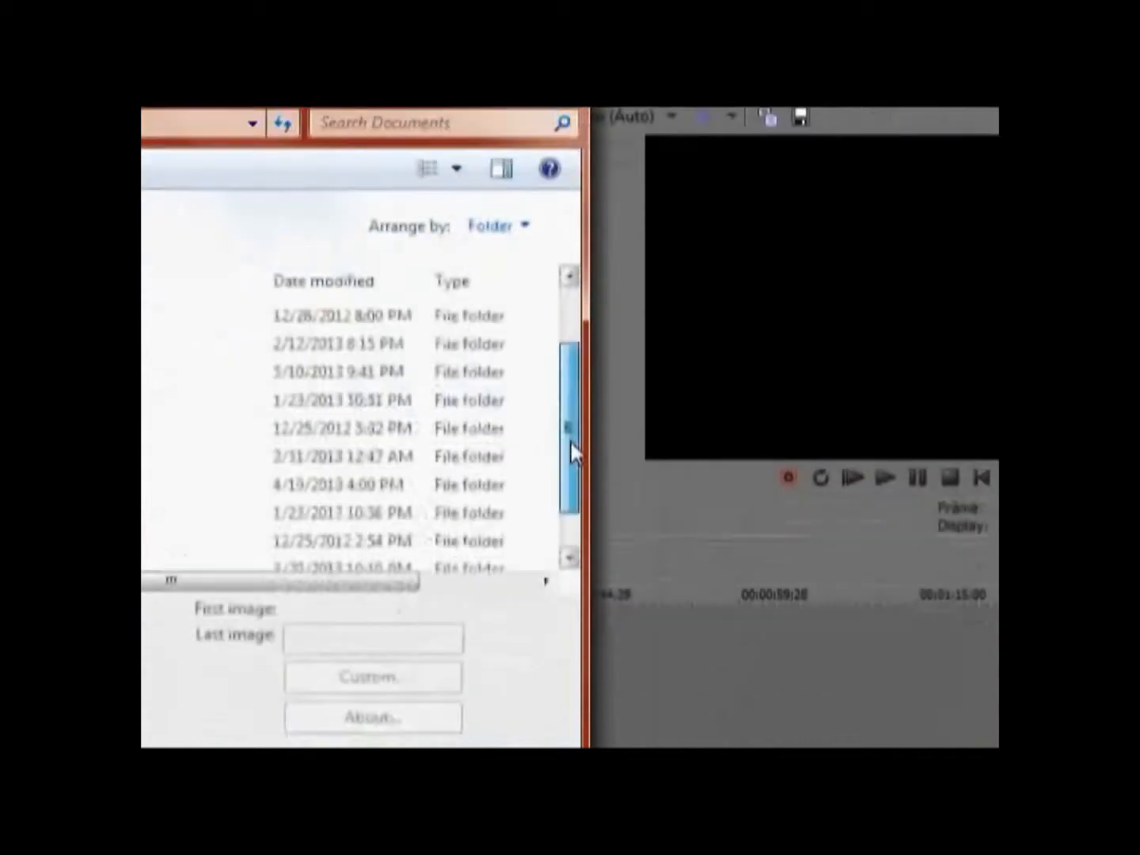
{"action": "left_click_drag", "start_coordinate": [570, 442], "coordinate": [569, 477]}
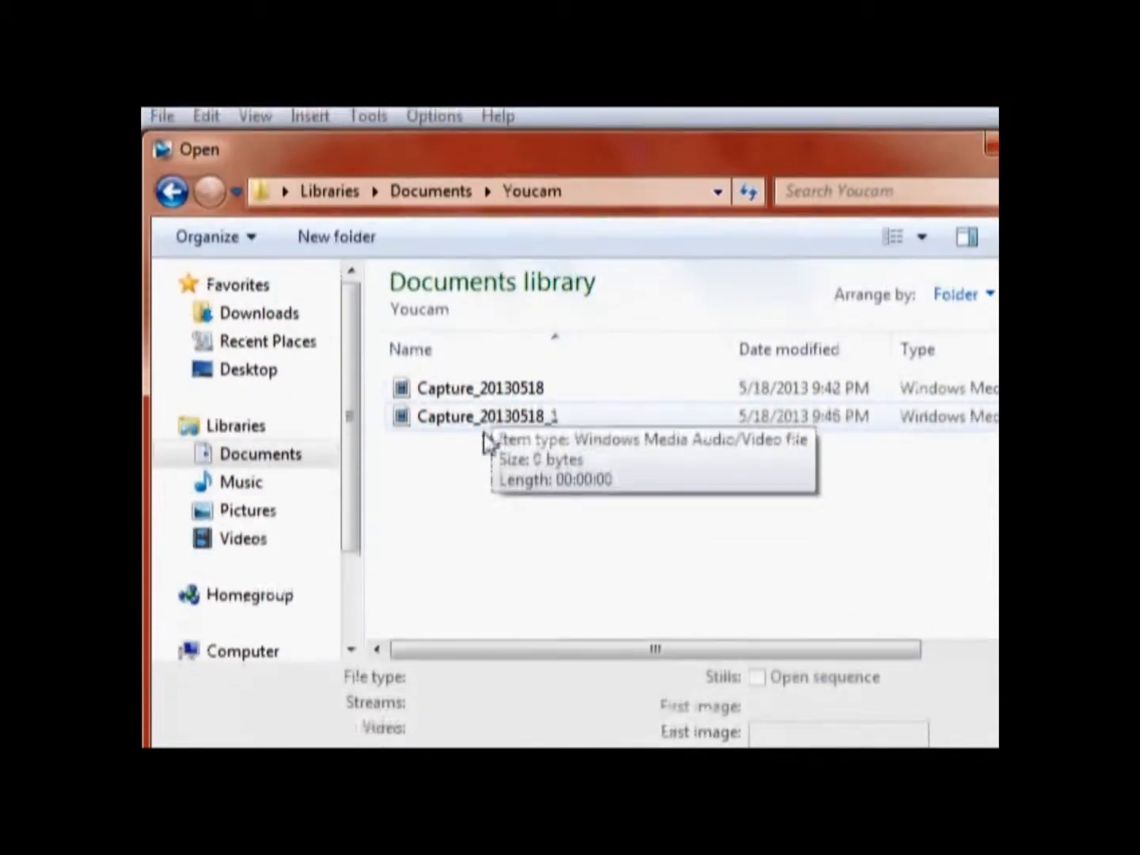
{"action": "left_click", "coordinate": [518, 388]}
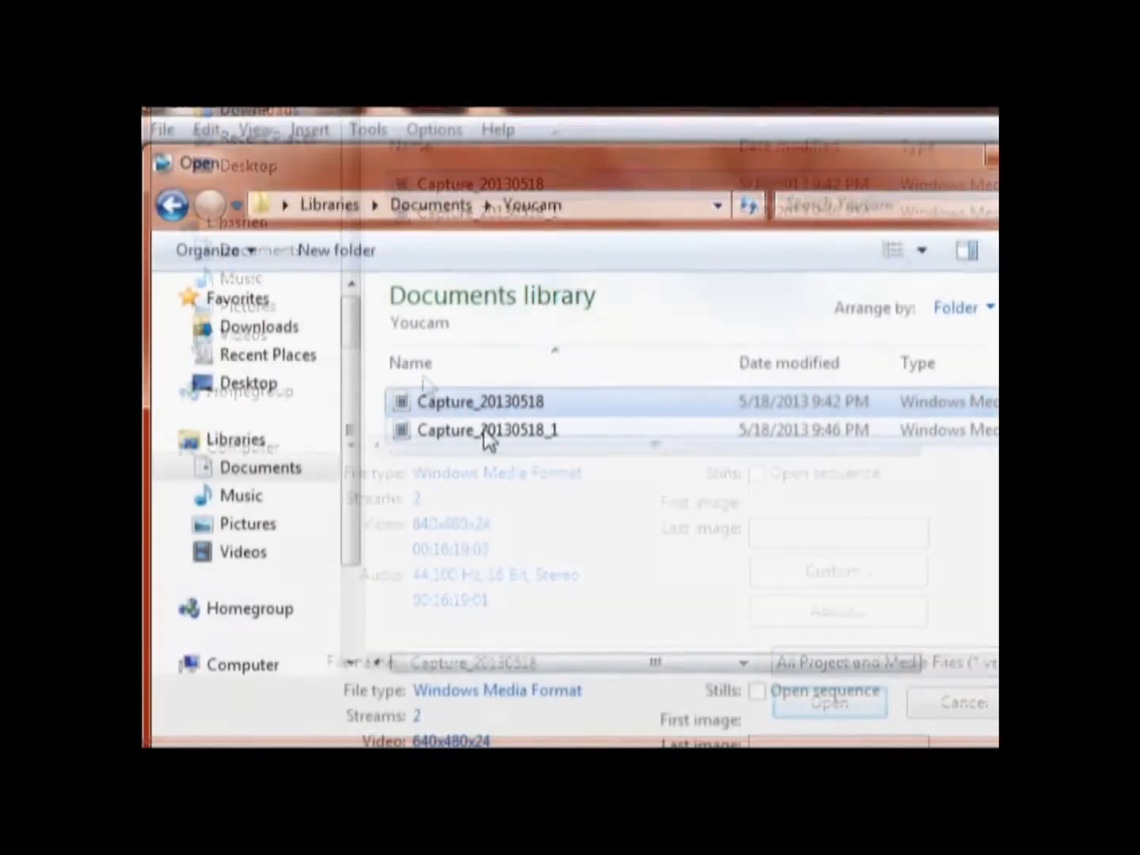
{"action": "left_click", "coordinate": [483, 118]}
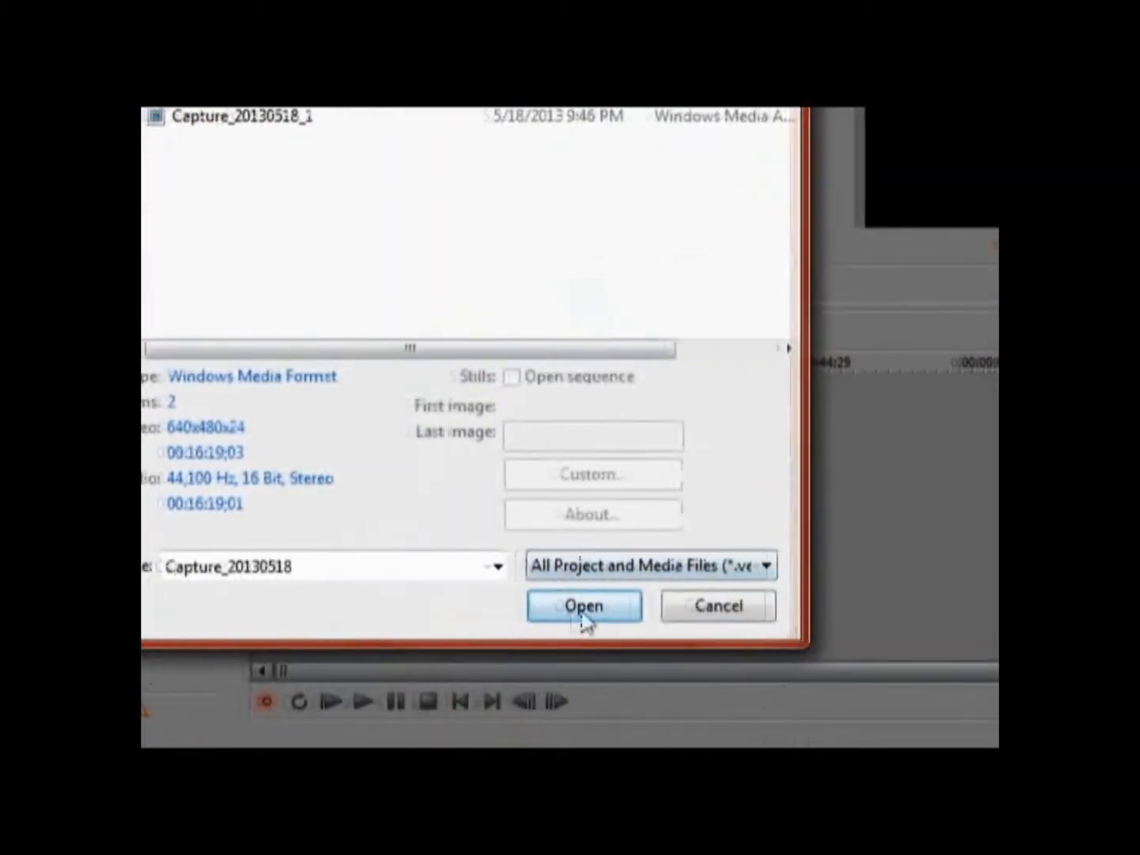
{"action": "left_click", "coordinate": [828, 608]}
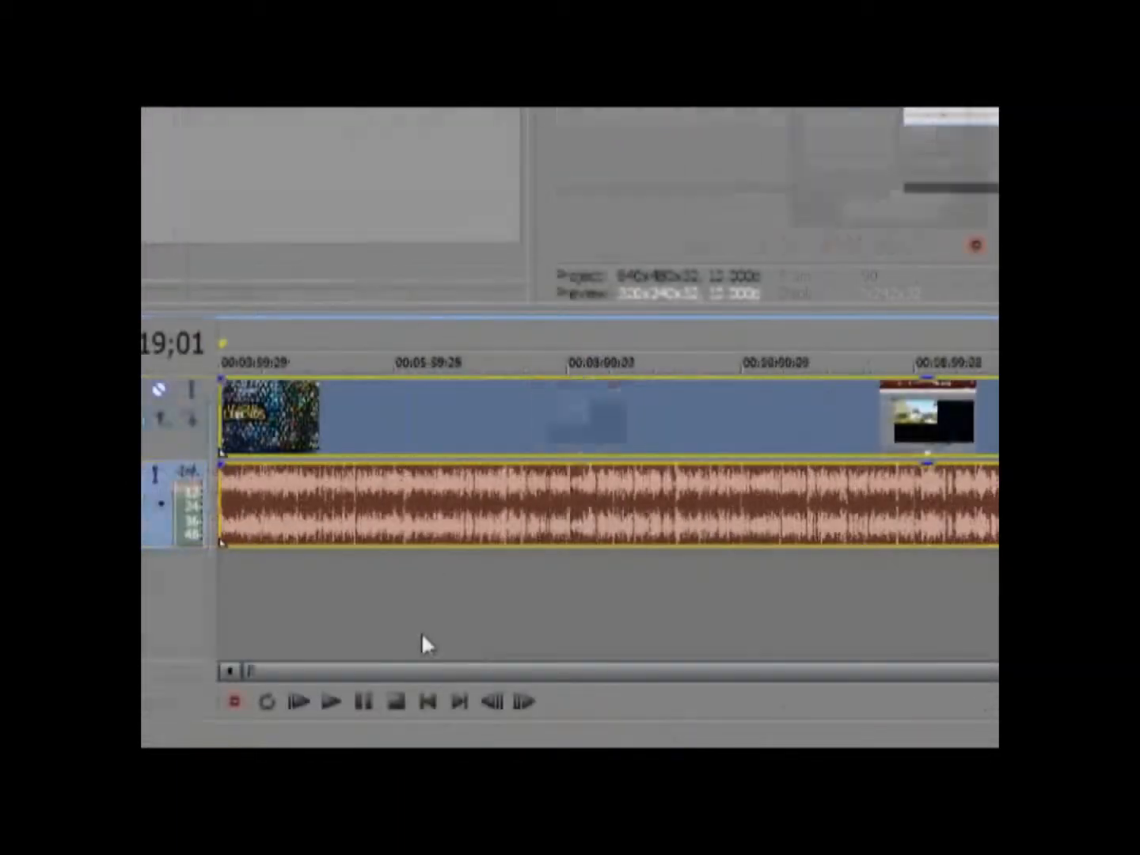
Play a short stretch from the beginning of the opened capture on an enlarged timeline, and stop playback
{"action": "left_click", "coordinate": [928, 669]}
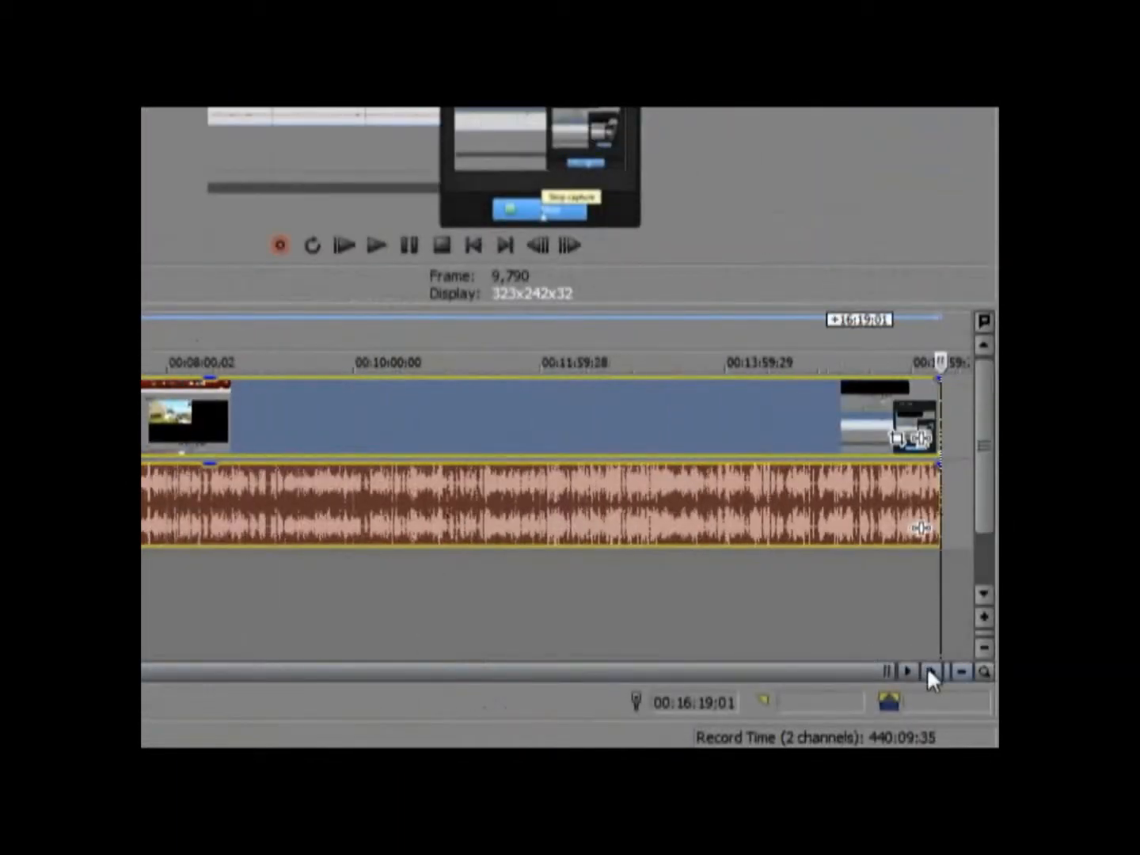
{"action": "left_click", "coordinate": [927, 669]}
{"action": "left_click", "coordinate": [926, 668]}
{"action": "left_click", "coordinate": [927, 669]}
{"action": "left_click_drag", "start_coordinate": [761, 669], "coordinate": [571, 660]}
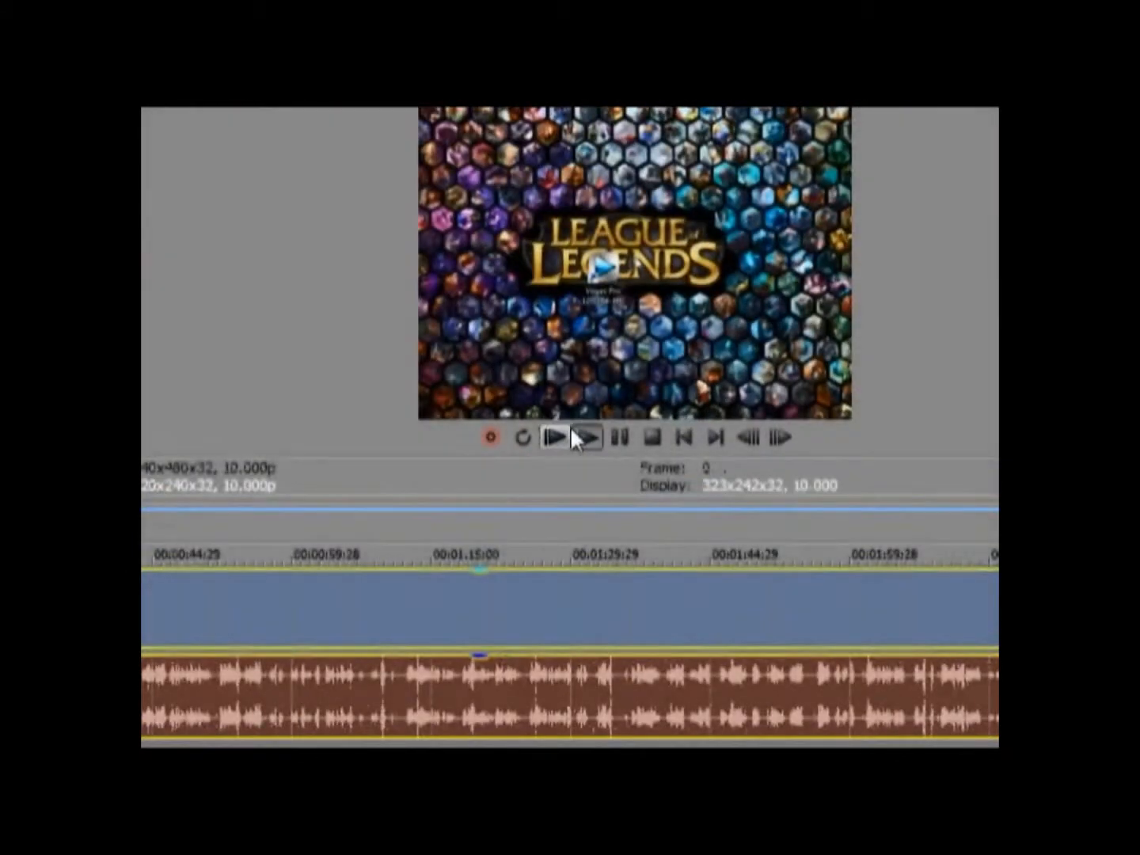
{"action": "left_click", "coordinate": [573, 435]}
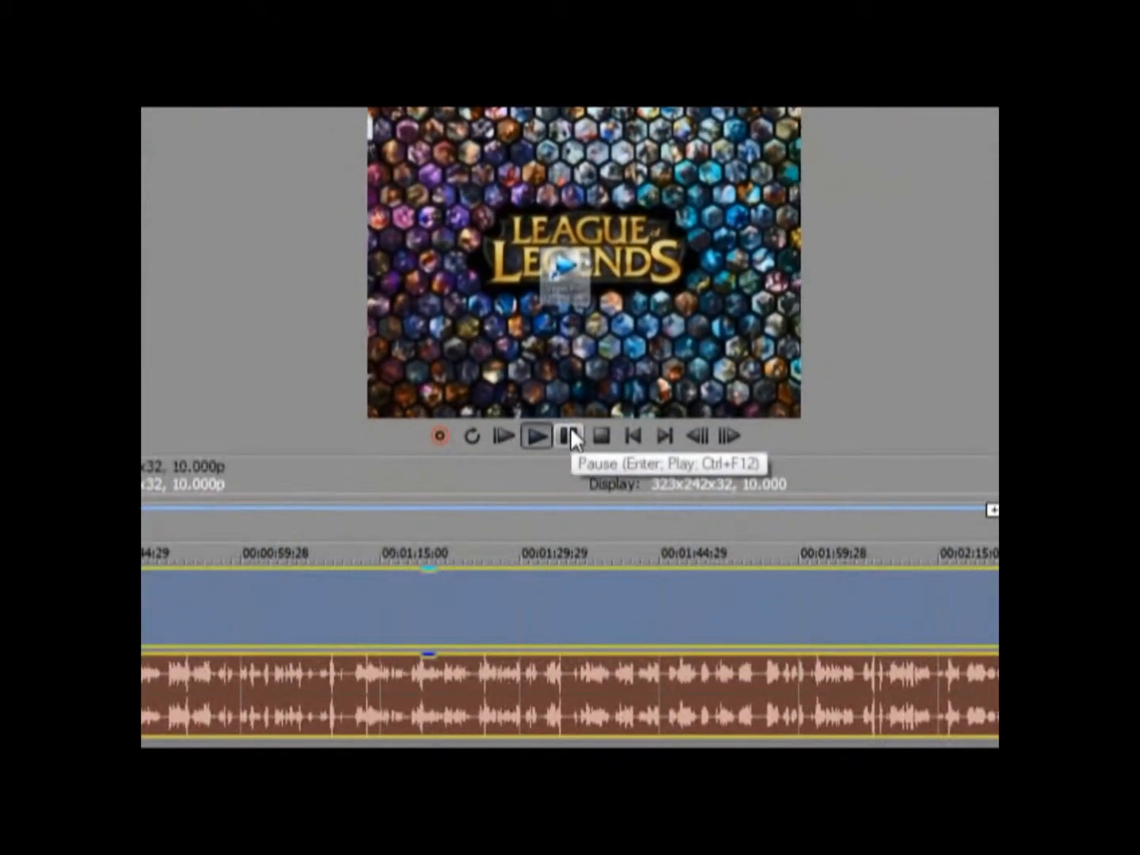
{"action": "left_click", "coordinate": [571, 434]}
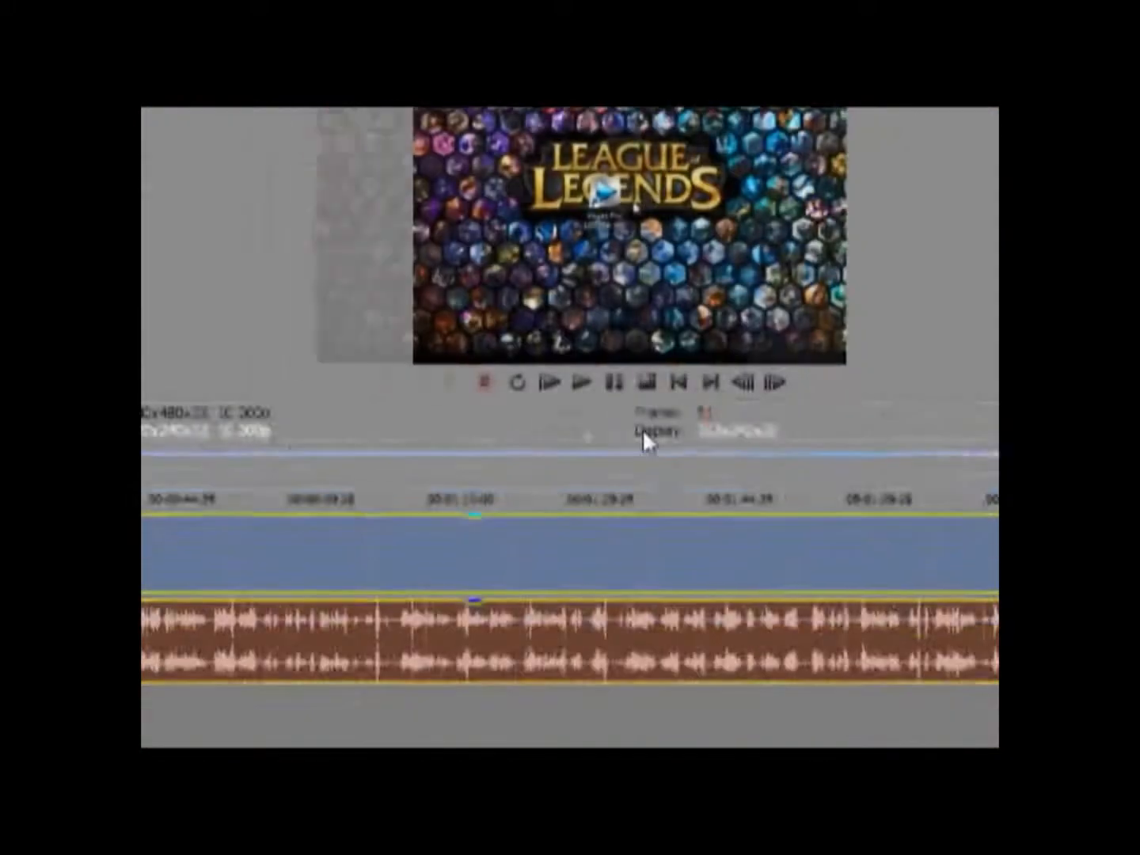
{"action": "left_click", "coordinate": [571, 431]}
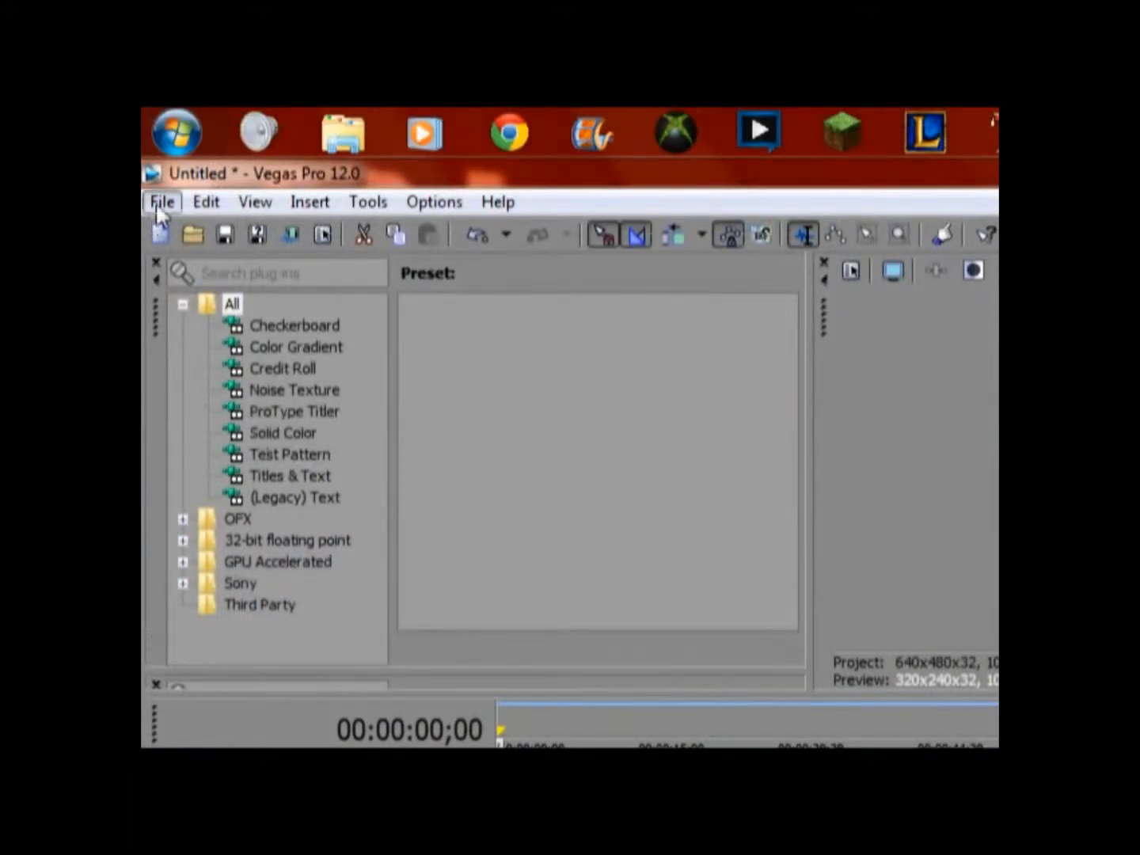
Start a Render As export and choose the Windows Media Video V11 template "5 Mbps HD 720-25p Video"
{"action": "left_click", "coordinate": [161, 203]}
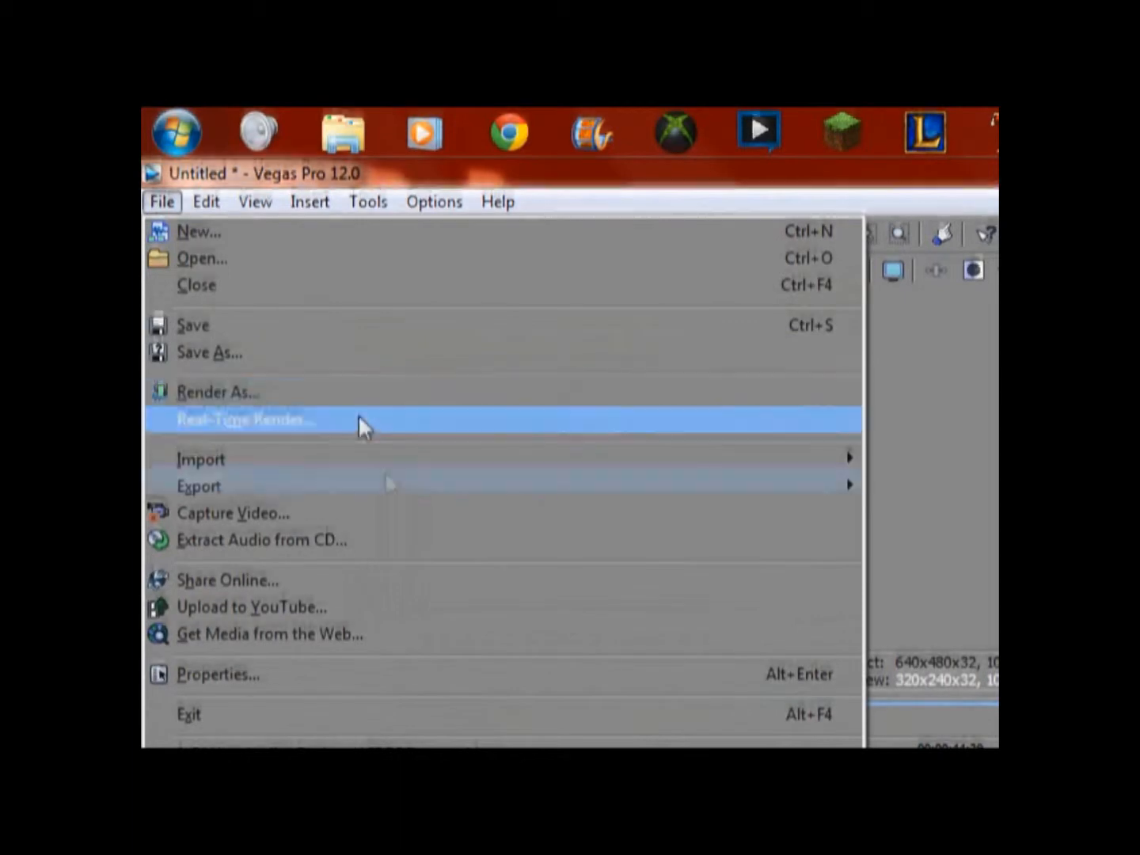
{"action": "left_click", "coordinate": [874, 373]}
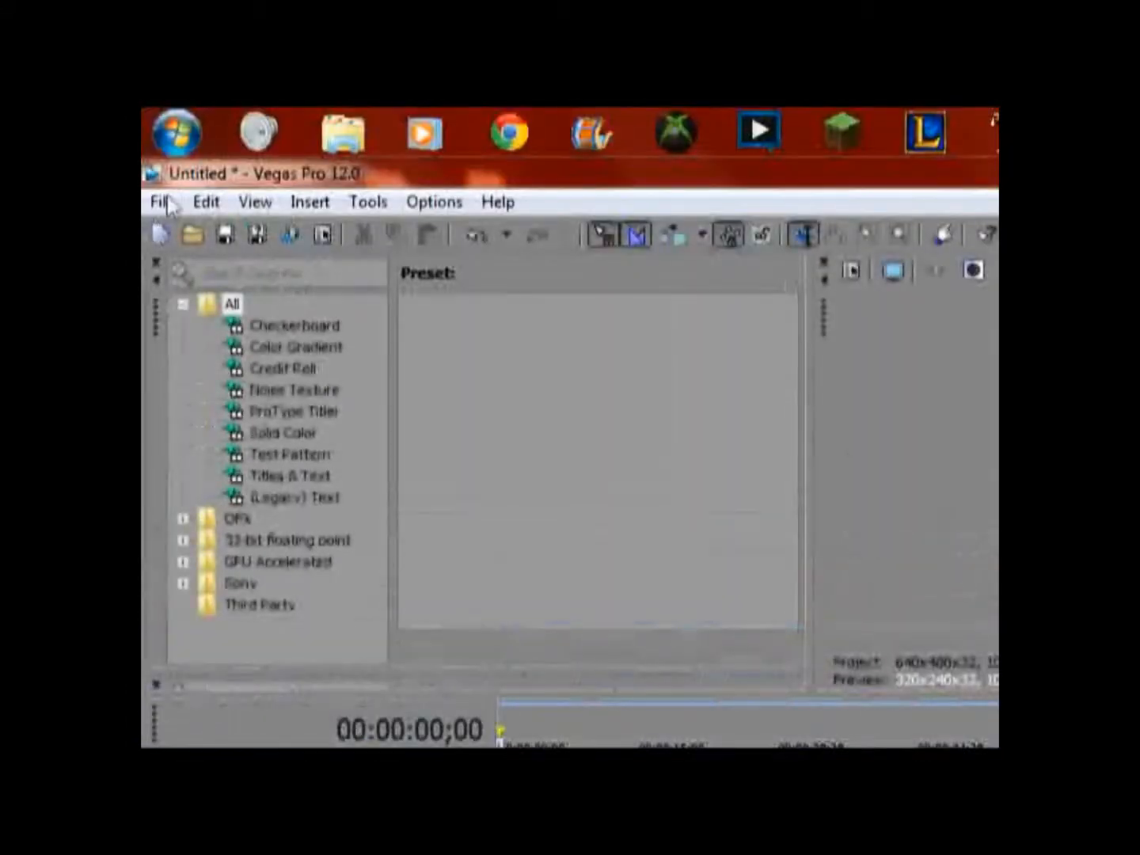
{"action": "left_click", "coordinate": [160, 203]}
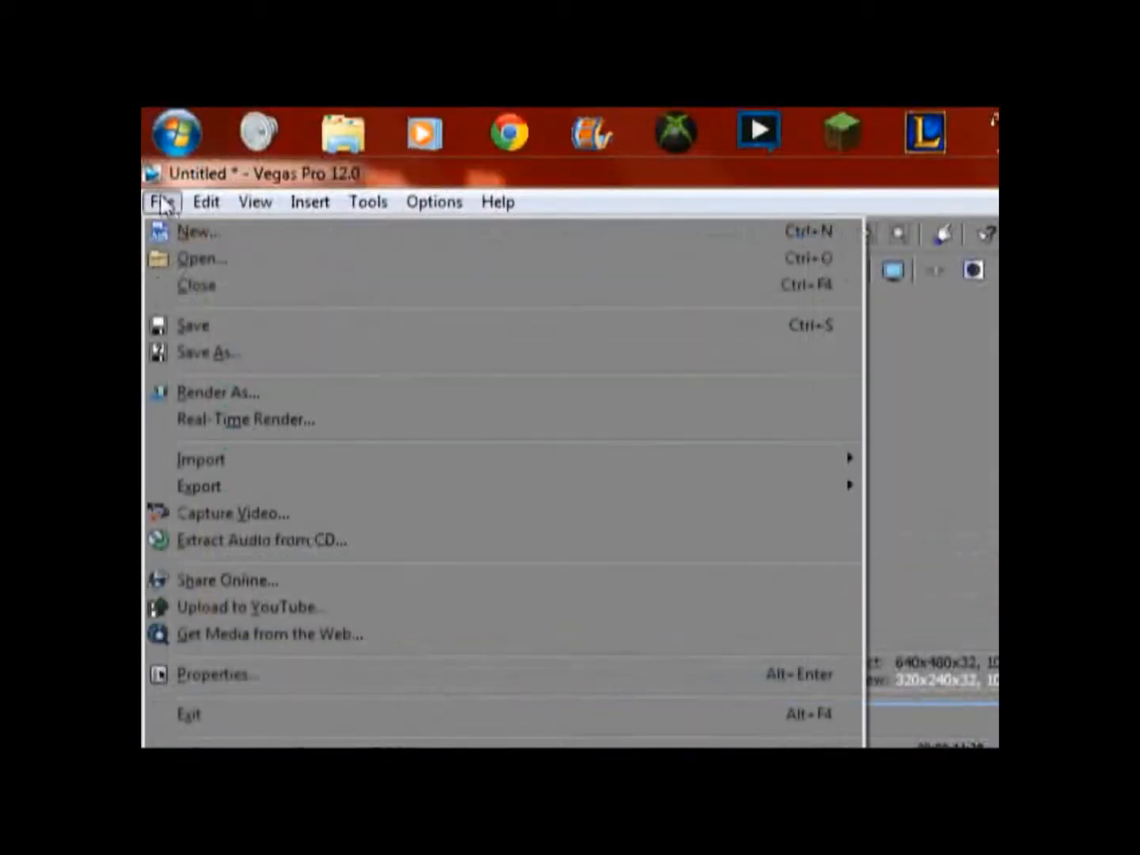
{"action": "left_click", "coordinate": [228, 393]}
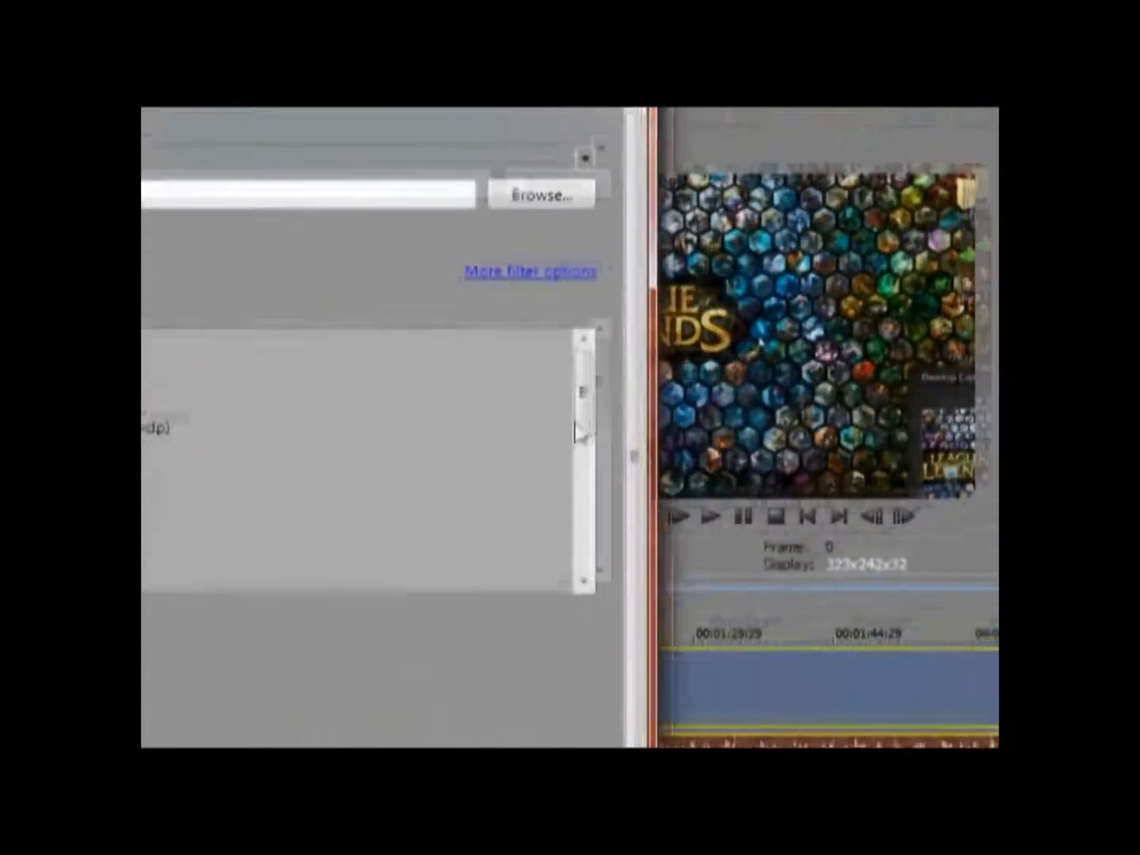
{"action": "left_click_drag", "start_coordinate": [577, 424], "coordinate": [553, 530]}
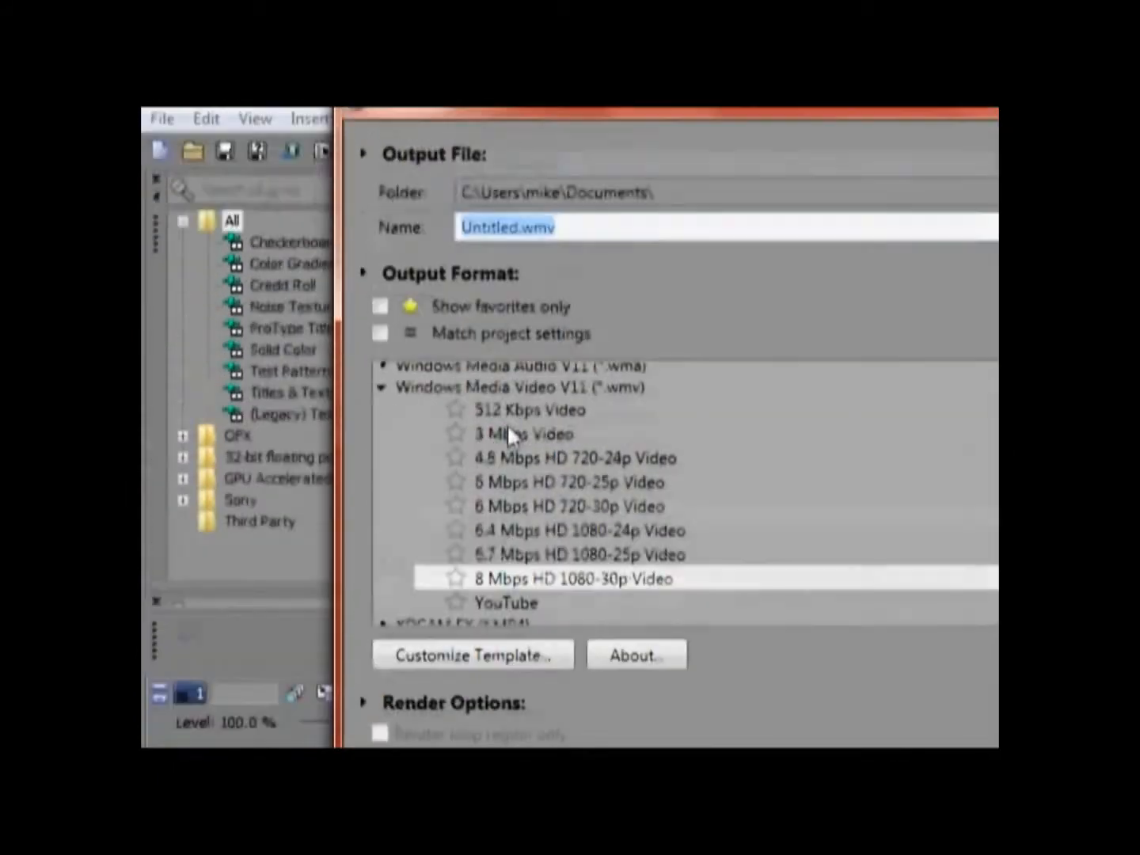
{"action": "left_click", "coordinate": [527, 410]}
{"action": "left_click", "coordinate": [521, 482]}
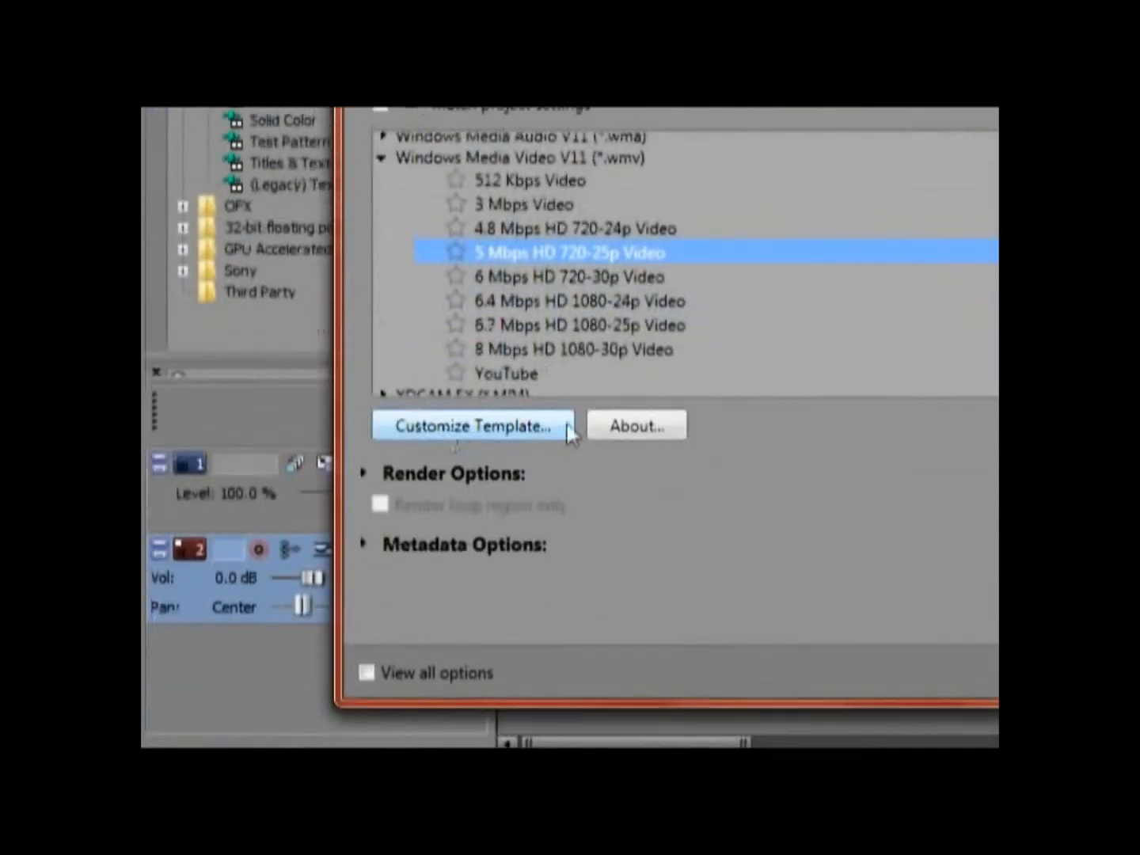
Choose the "8 Mbps HD 1080-30p Video" template, start the render, and keep its progress dialog from closing on completion
{"action": "left_click", "coordinate": [499, 275]}
{"action": "left_click", "coordinate": [499, 302]}
{"action": "left_click", "coordinate": [515, 450]}
{"action": "left_click", "coordinate": [521, 474]}
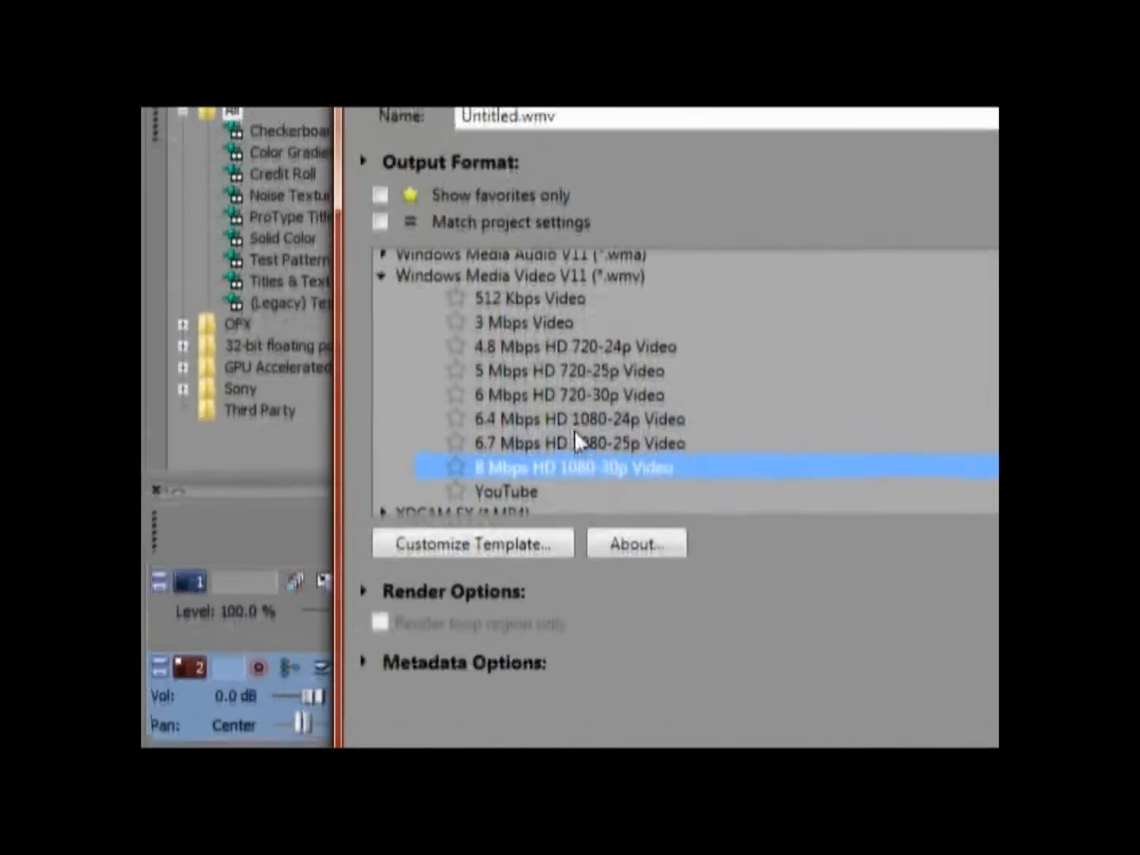
{"action": "left_click", "coordinate": [583, 420]}
{"action": "left_click", "coordinate": [574, 443]}
{"action": "left_click", "coordinate": [551, 490]}
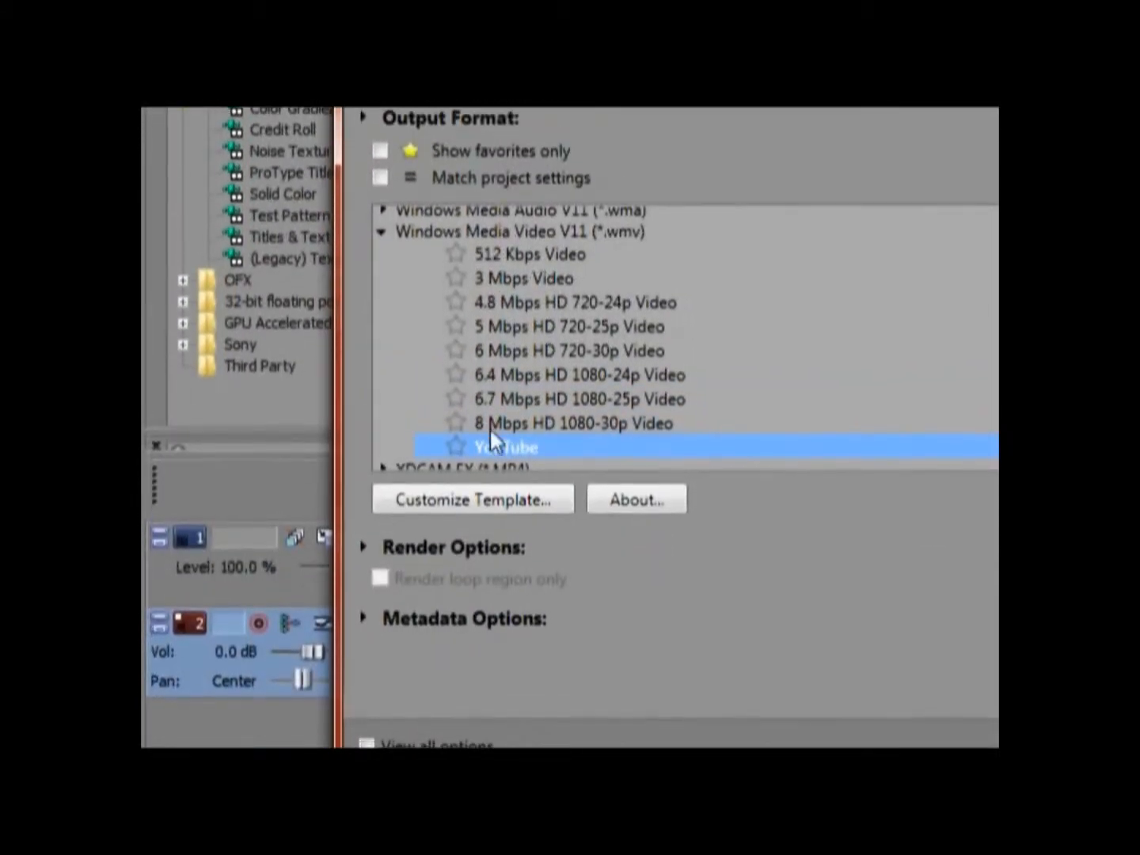
{"action": "left_click", "coordinate": [537, 427]}
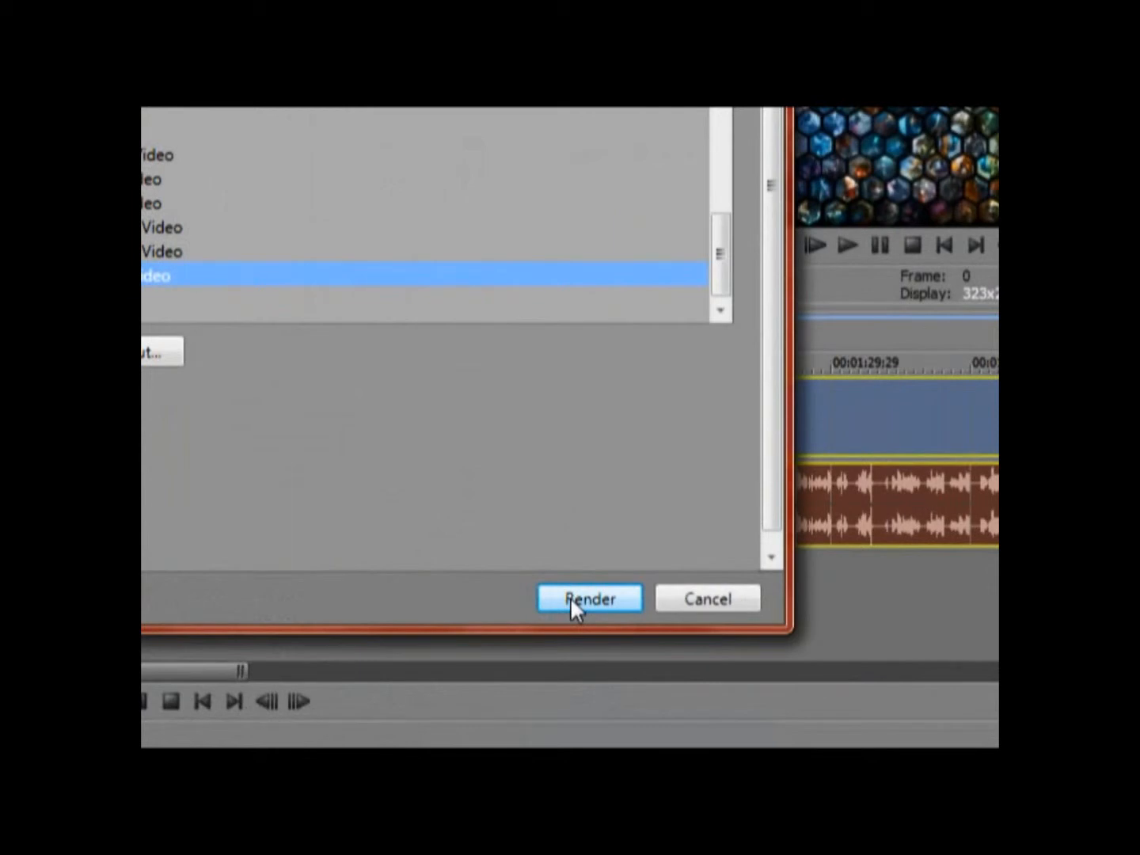
{"action": "left_click", "coordinate": [569, 597]}
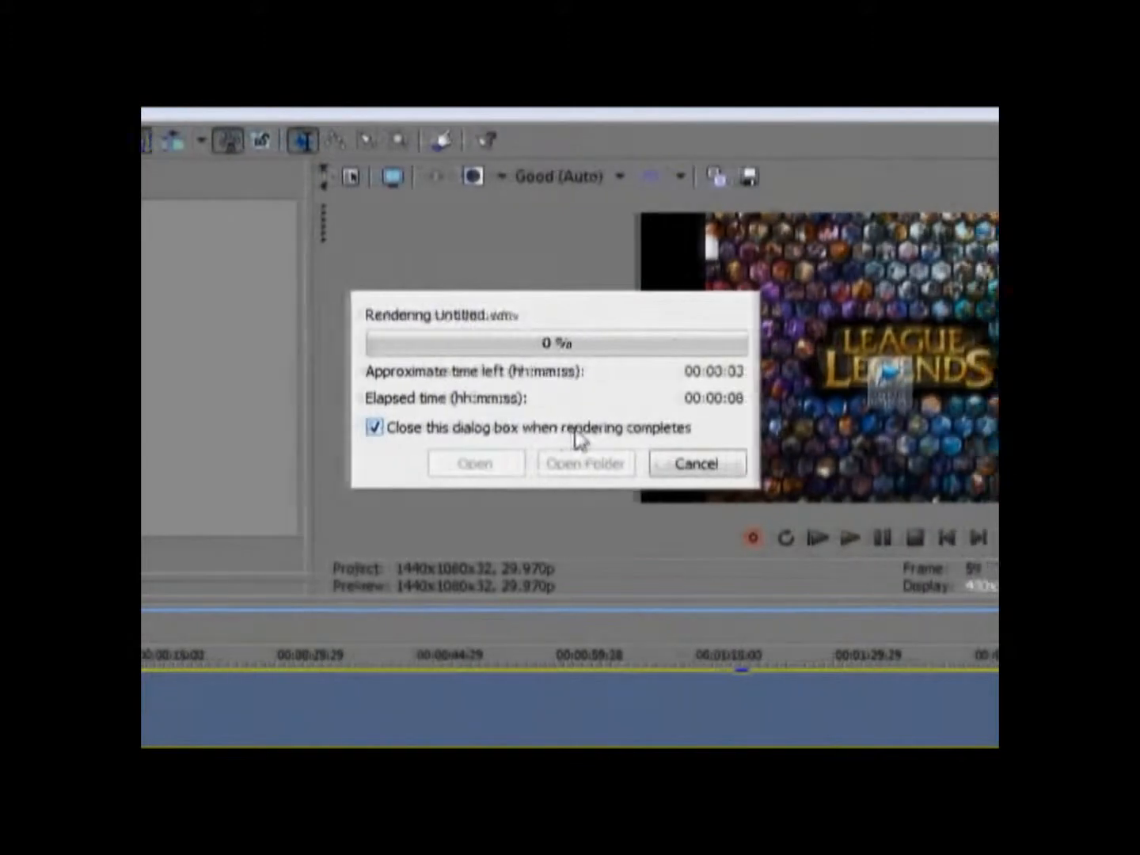
{"action": "left_click", "coordinate": [563, 429]}
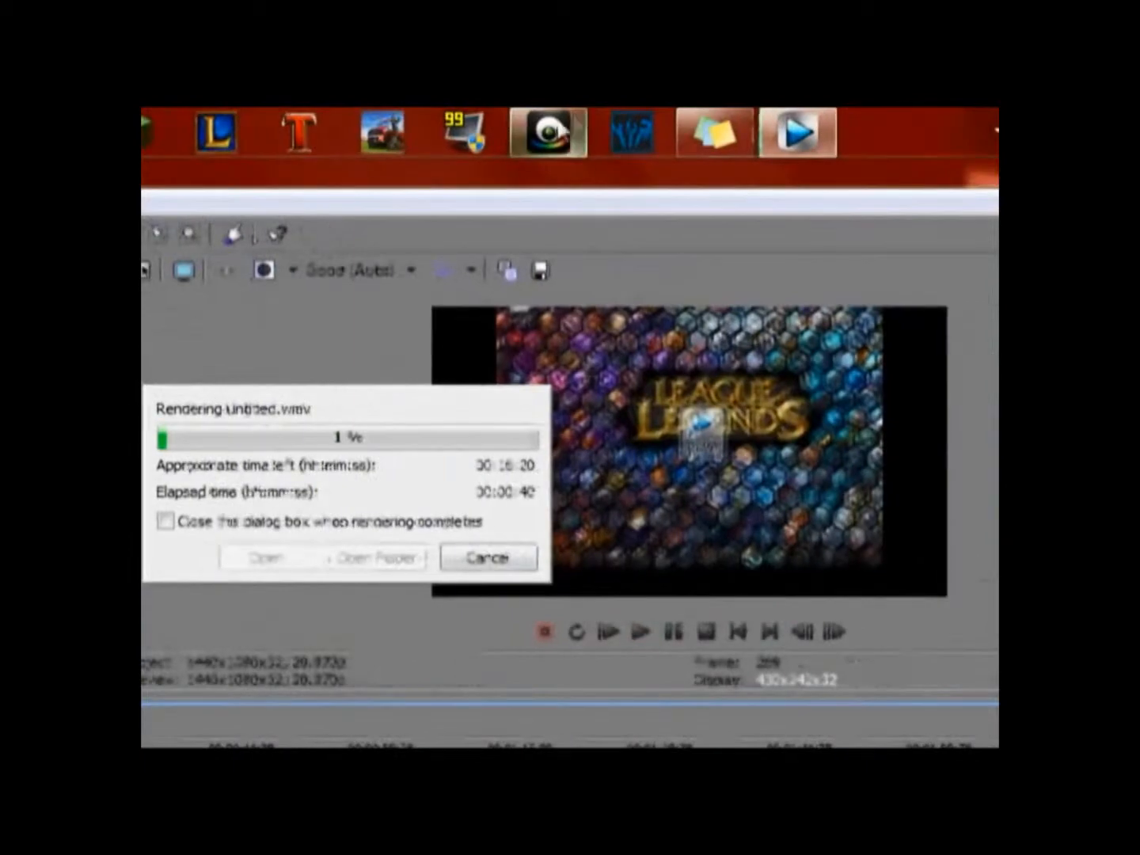
Bring up the YouCam Desktop Capture window during the render and minimize it again
{"action": "left_click", "coordinate": [552, 137]}
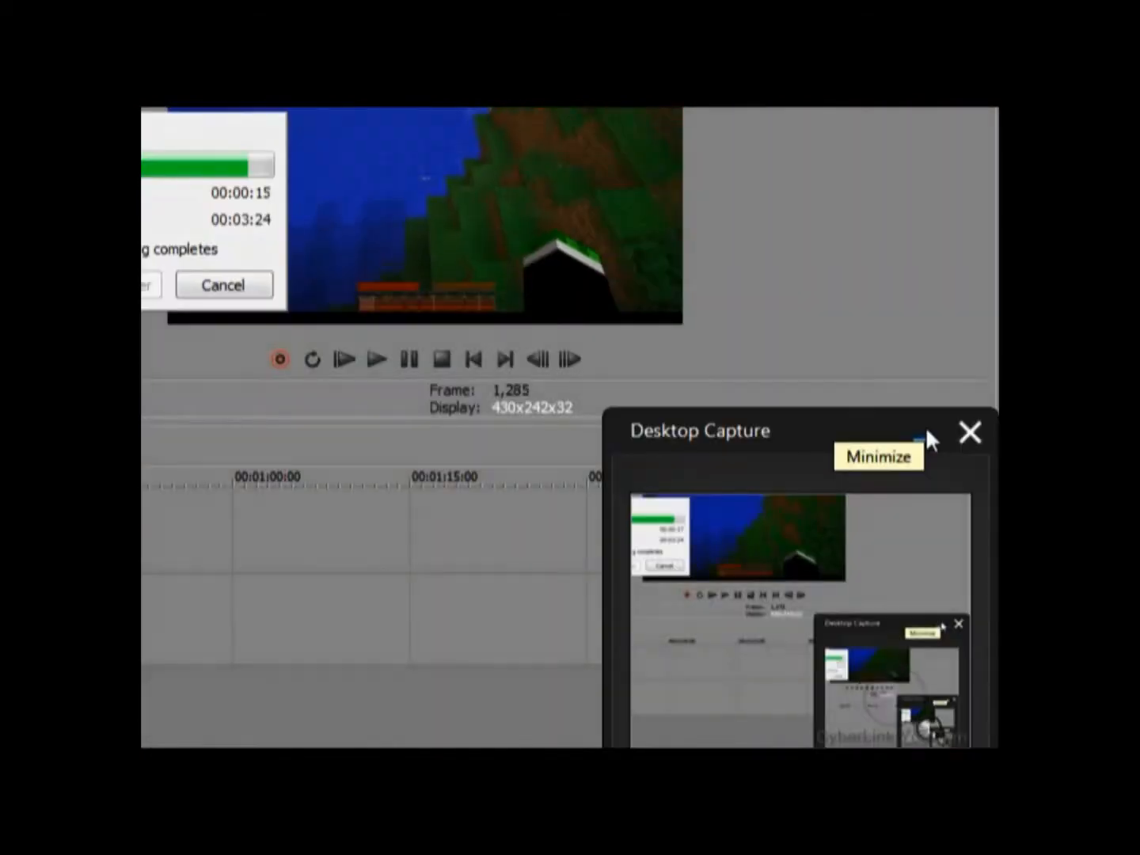
{"action": "left_click", "coordinate": [925, 429]}
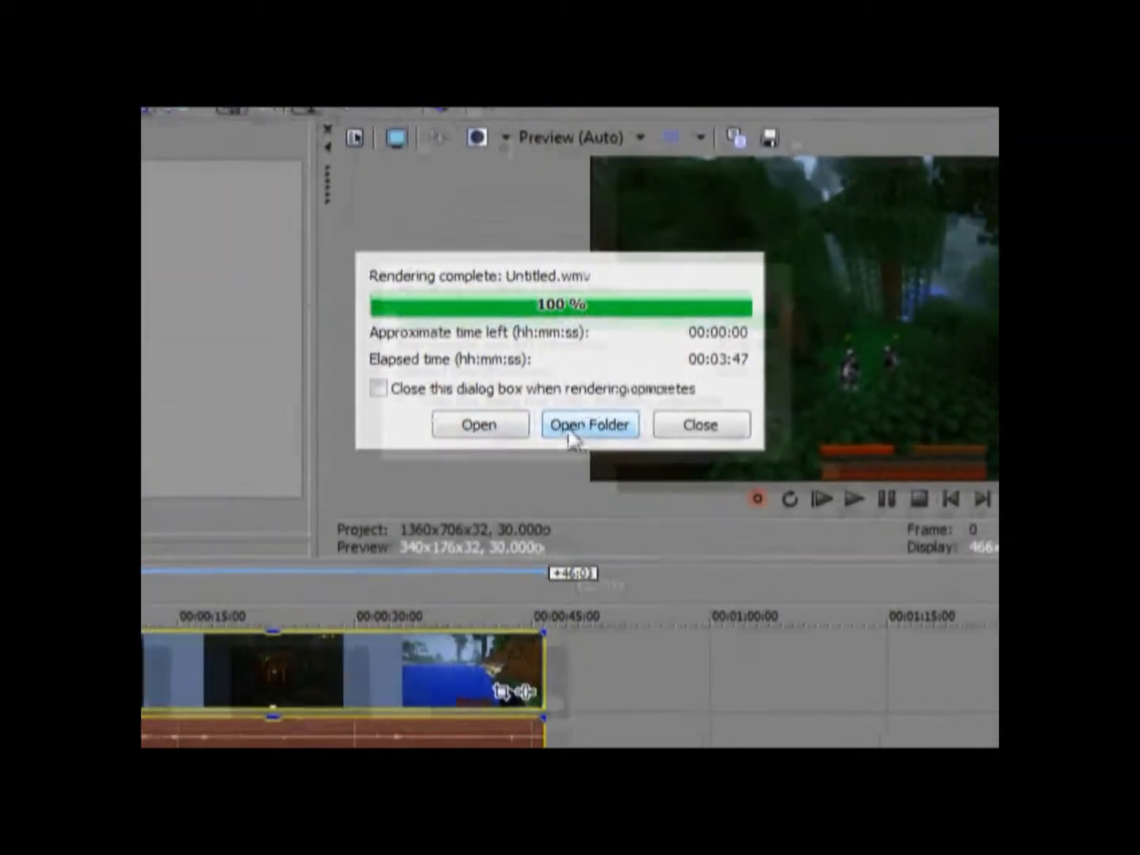
Open the folder containing the rendered Untitled.wmv and close Vegas Pro without saving the project
{"action": "left_click", "coordinate": [572, 431]}
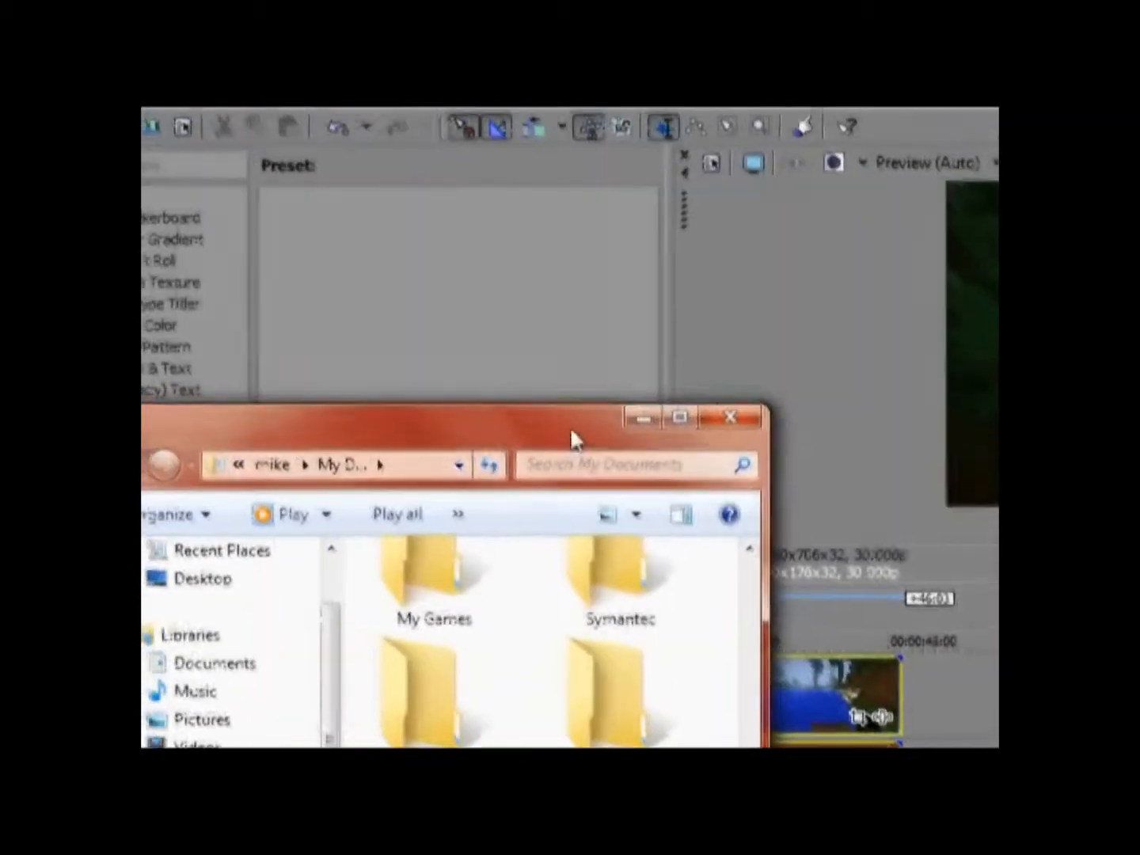
{"action": "left_click_drag", "start_coordinate": [570, 431], "coordinate": [965, 220]}
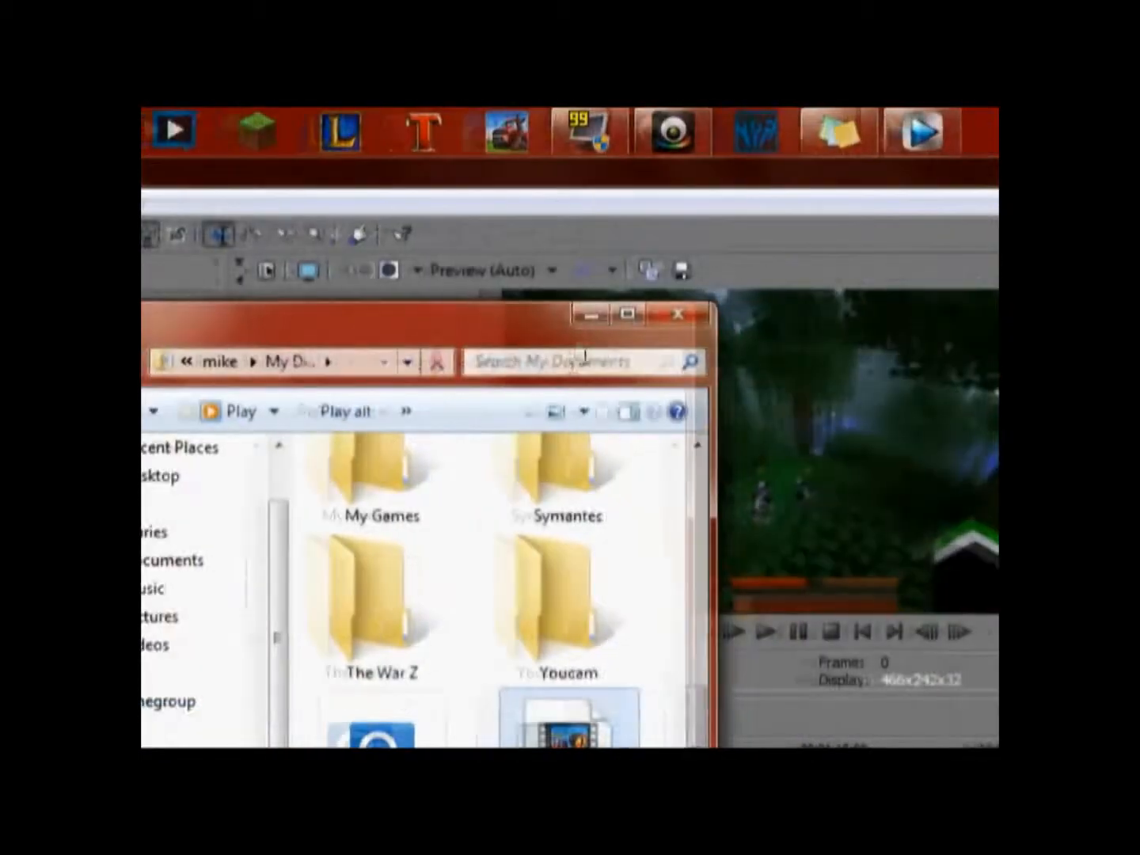
{"action": "left_click", "coordinate": [897, 314]}
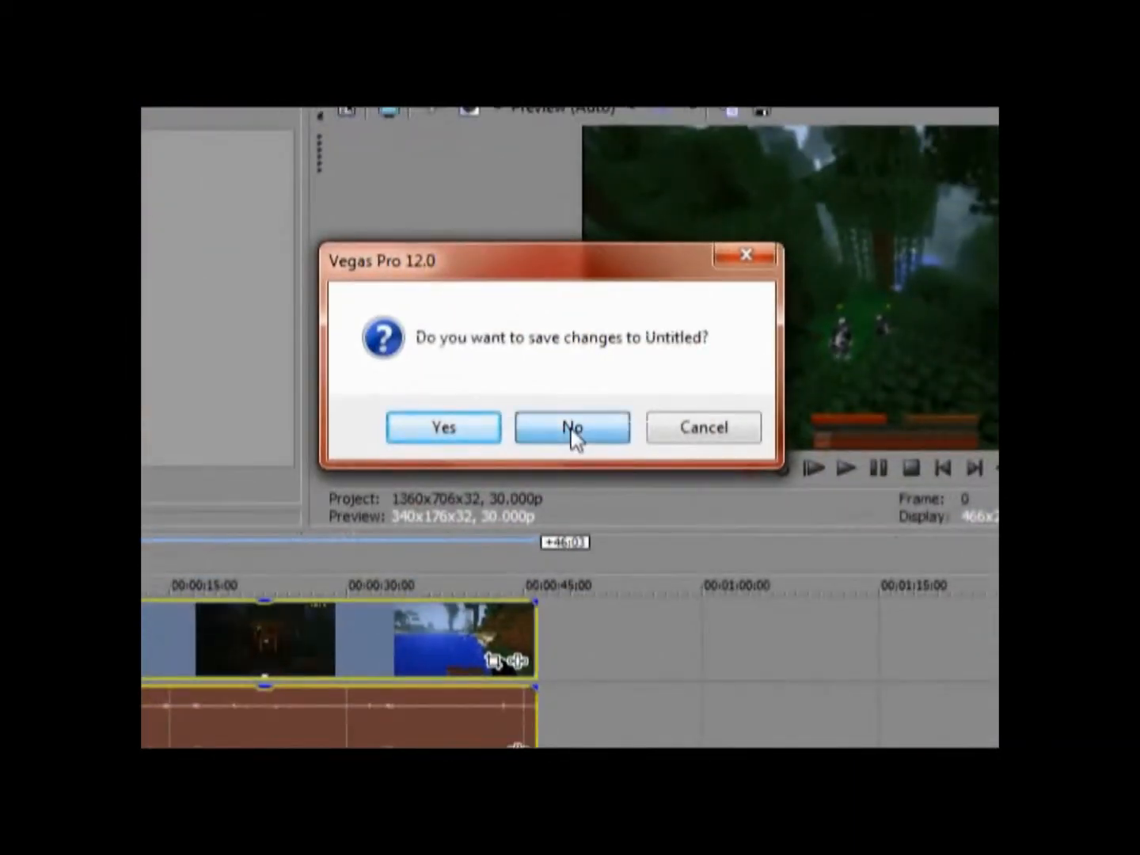
{"action": "left_click", "coordinate": [573, 428]}
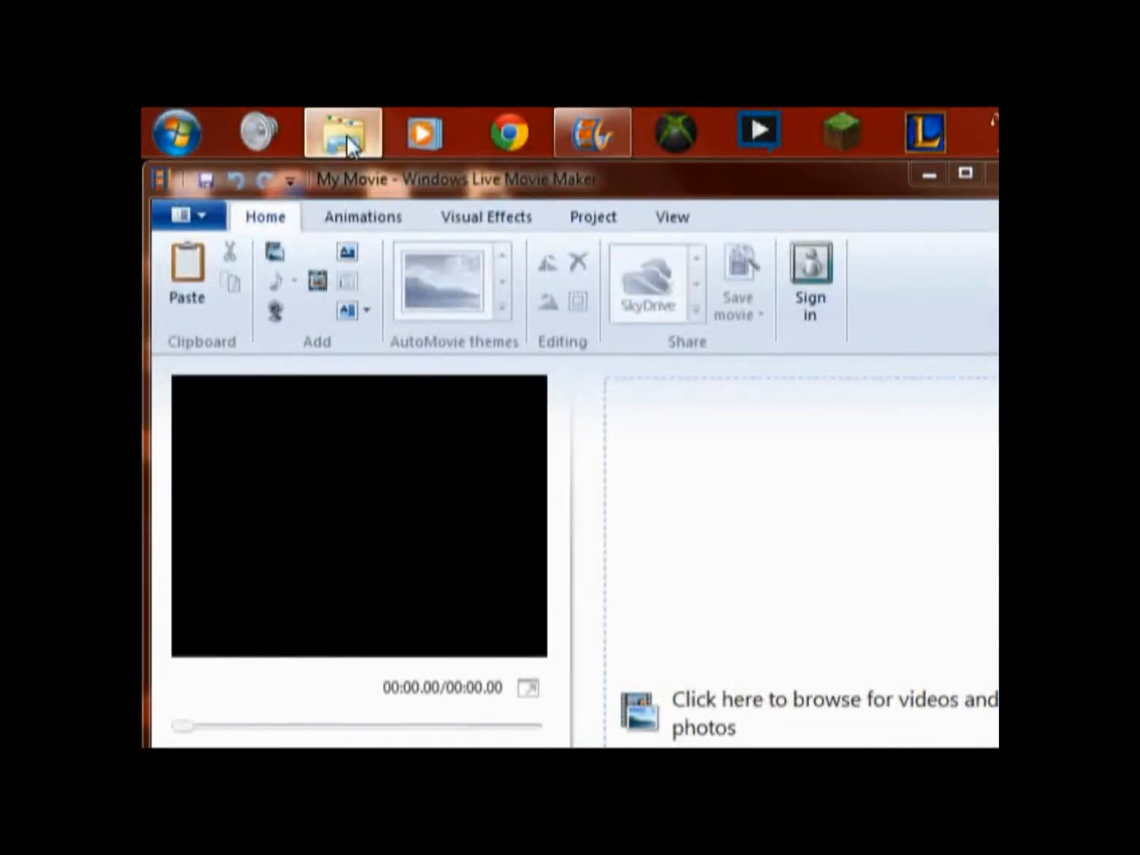
Add the rendered Untitled video from My Documents to Windows Live Movie Maker, and maximize the Movie Maker window
{"action": "left_click", "coordinate": [348, 146]}
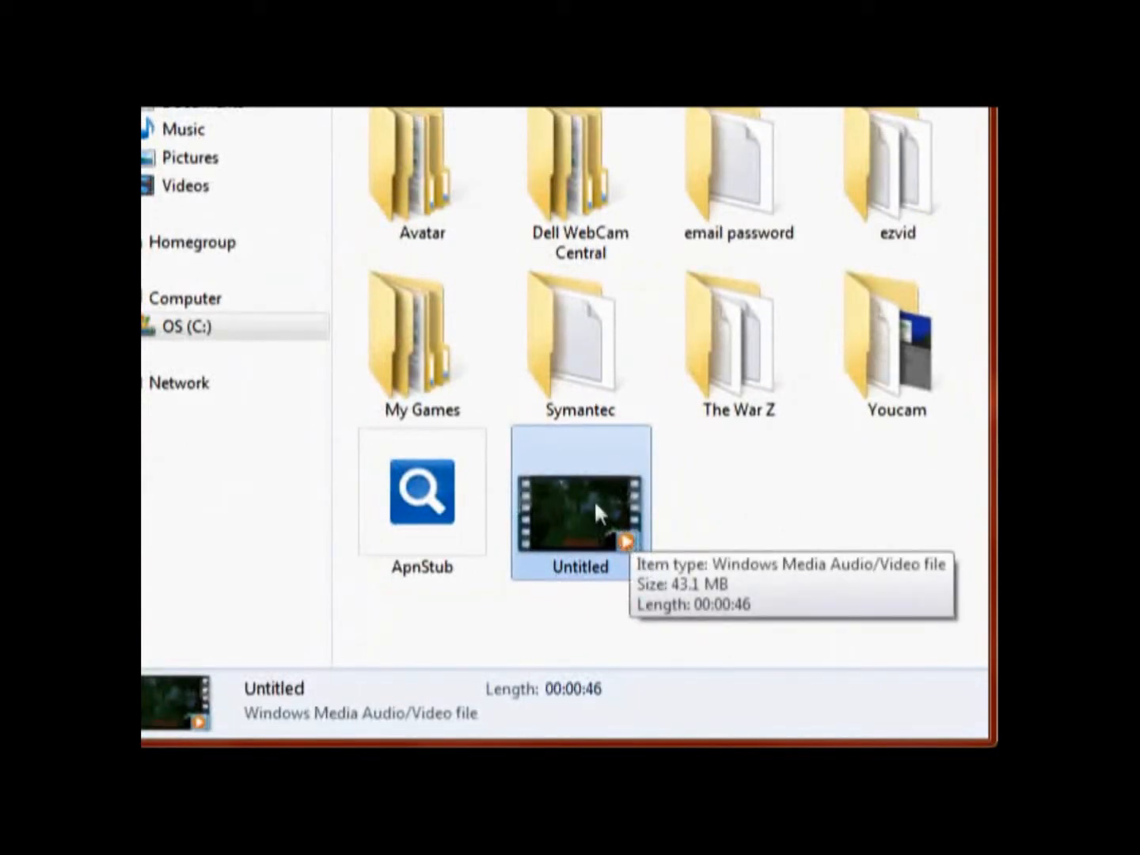
{"action": "left_click_drag", "start_coordinate": [594, 501], "coordinate": [632, 468]}
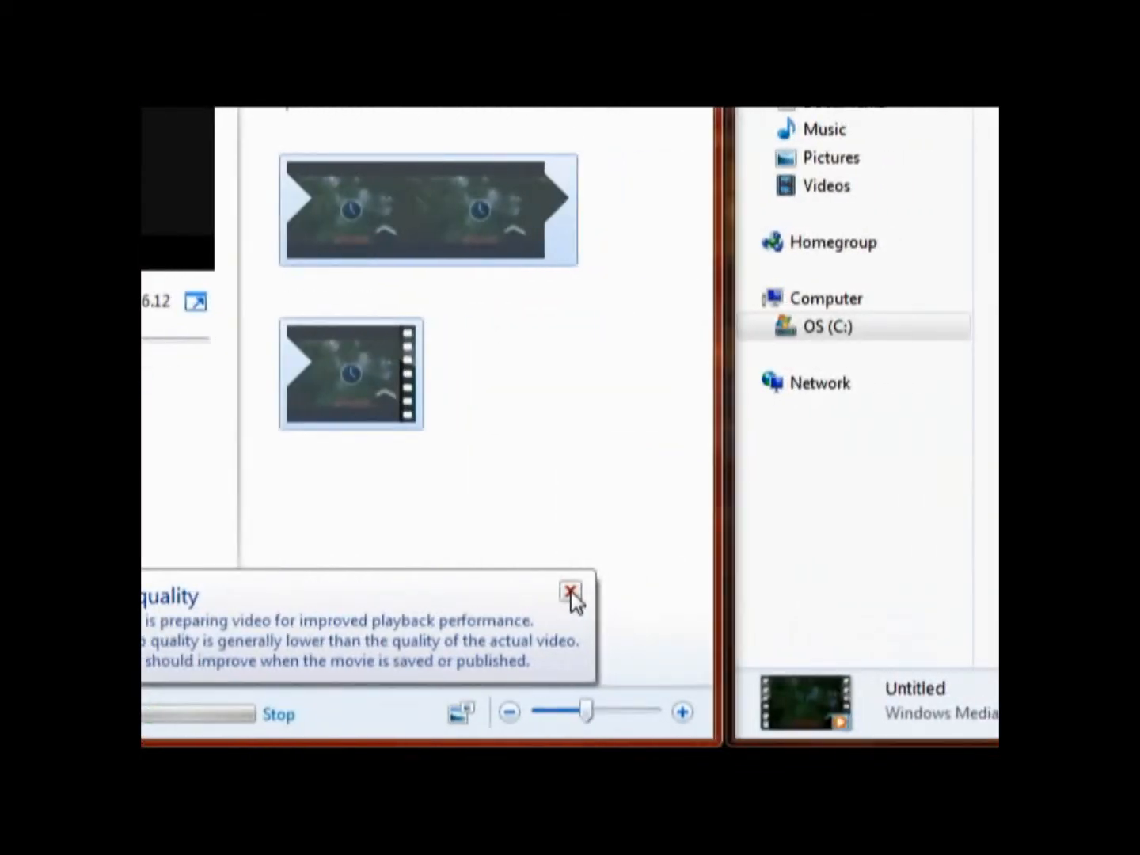
{"action": "left_click", "coordinate": [570, 591]}
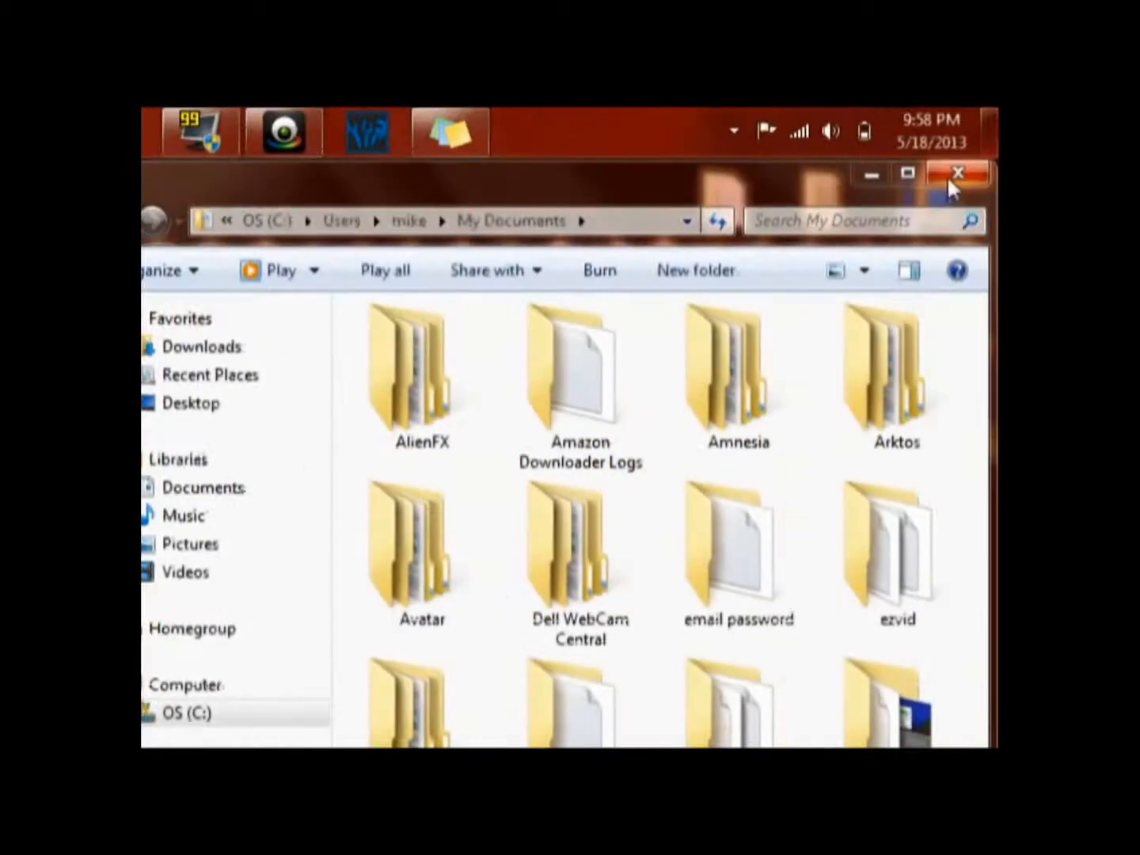
{"action": "left_click", "coordinate": [948, 175]}
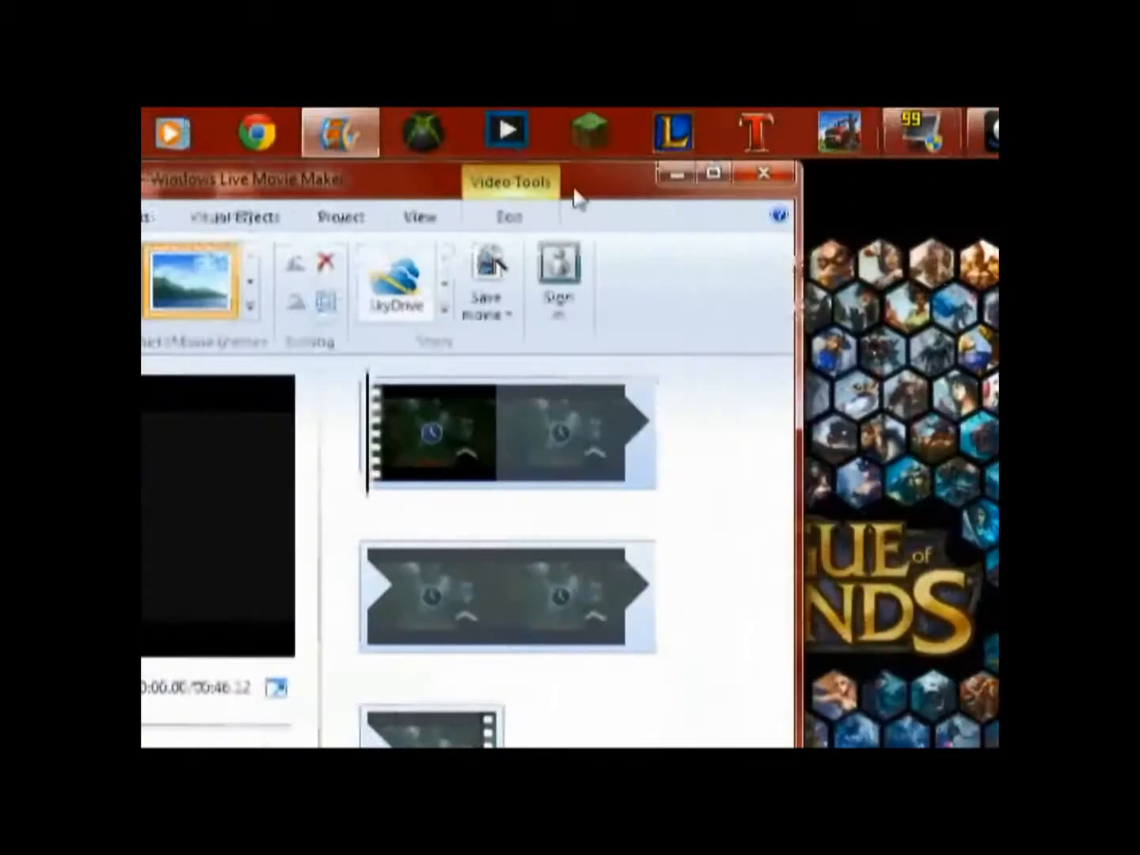
{"action": "left_click_drag", "start_coordinate": [574, 190], "coordinate": [562, 159]}
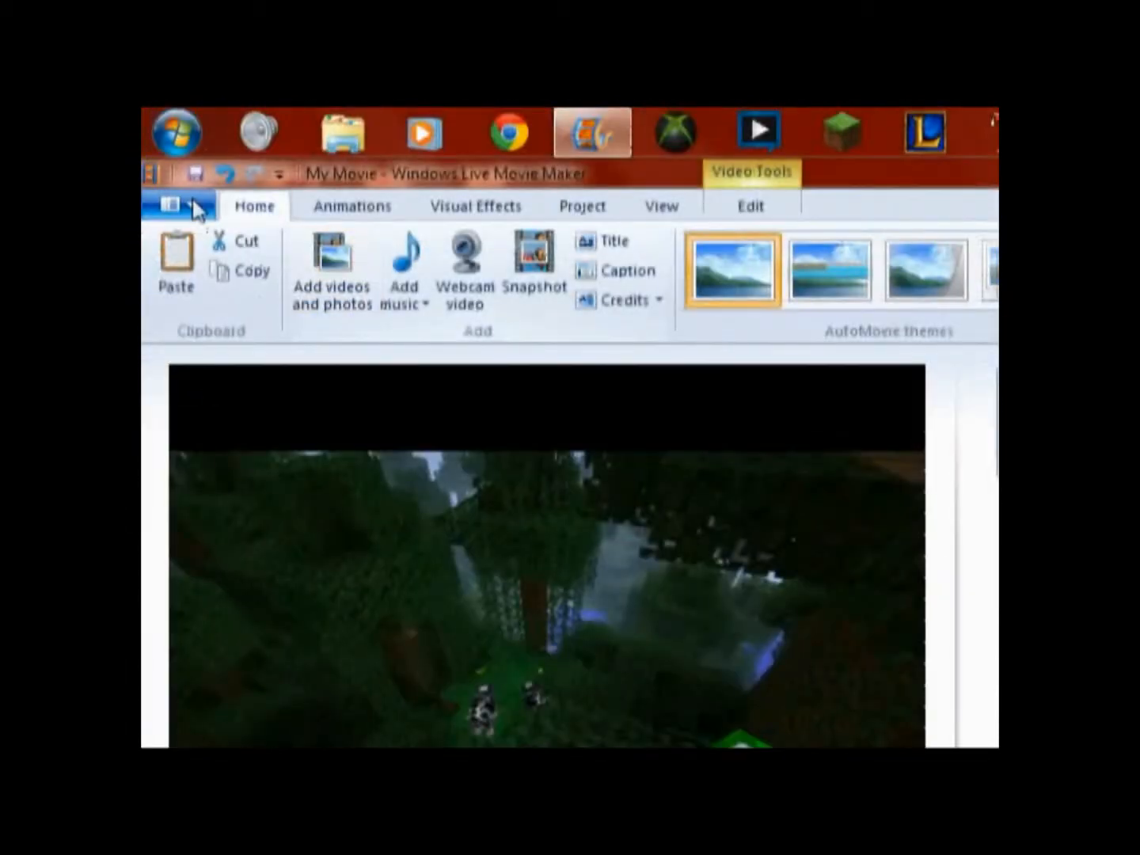
Save the movie for high-definition display to the Desktop as a Windows Media Video file named "mive wiwiwiw"
{"action": "left_click", "coordinate": [189, 207]}
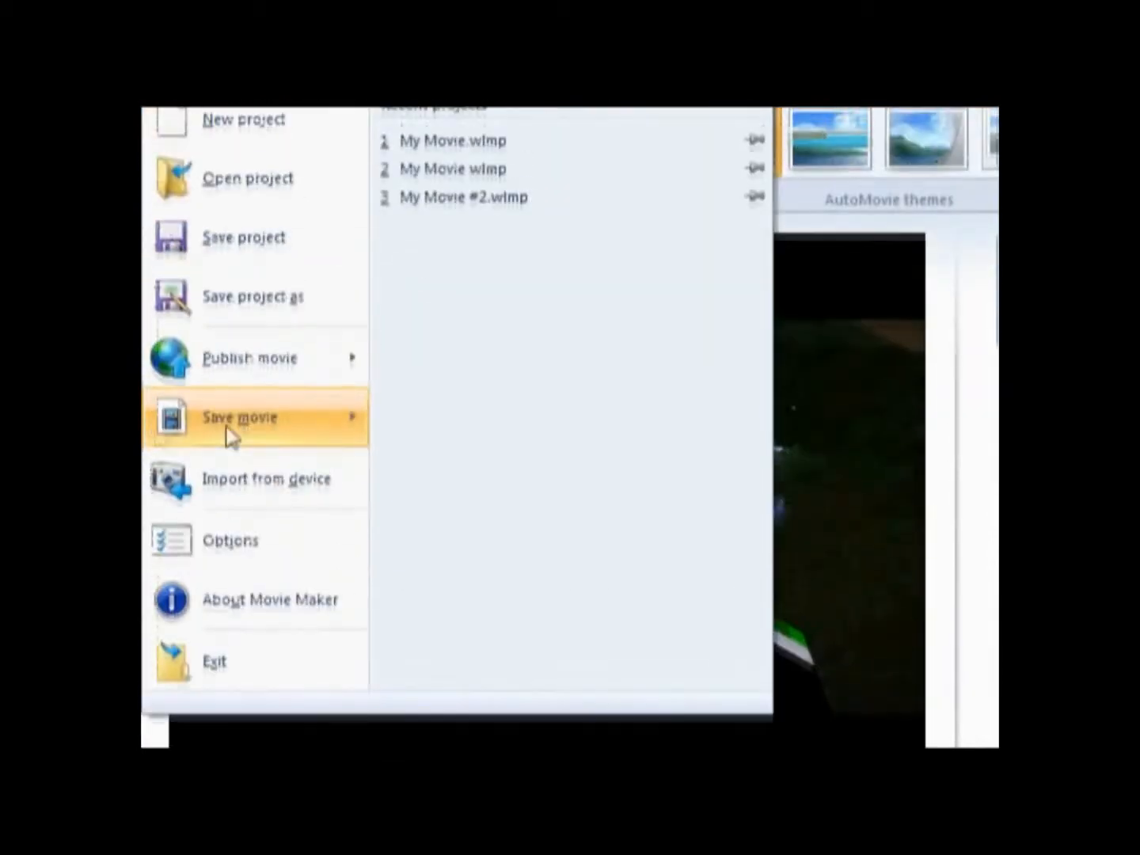
{"action": "mouse_move", "coordinate": [293, 559]}
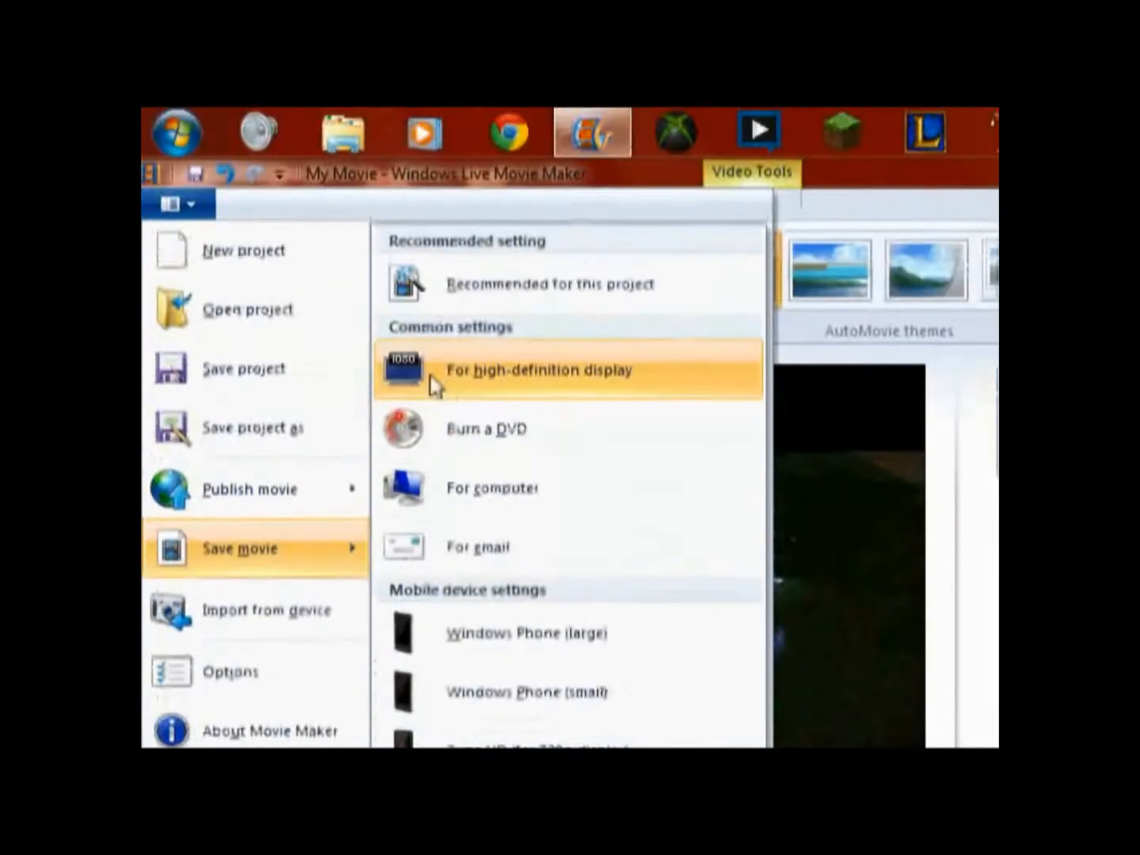
{"action": "left_click", "coordinate": [554, 383]}
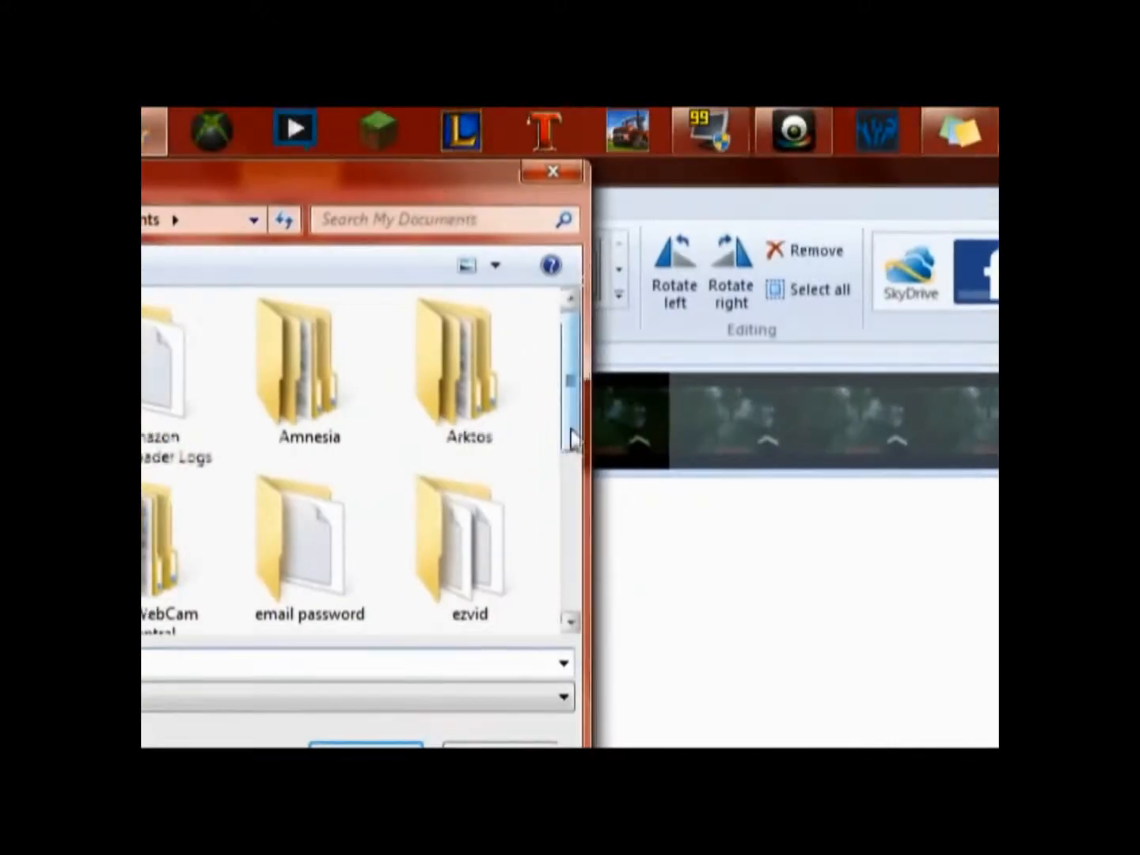
{"action": "scroll", "coordinate": [1031, 333], "scroll_direction": "down", "scroll_amount": 3}
{"action": "scroll", "coordinate": [1029, 517], "scroll_direction": "up", "scroll_amount": 3}
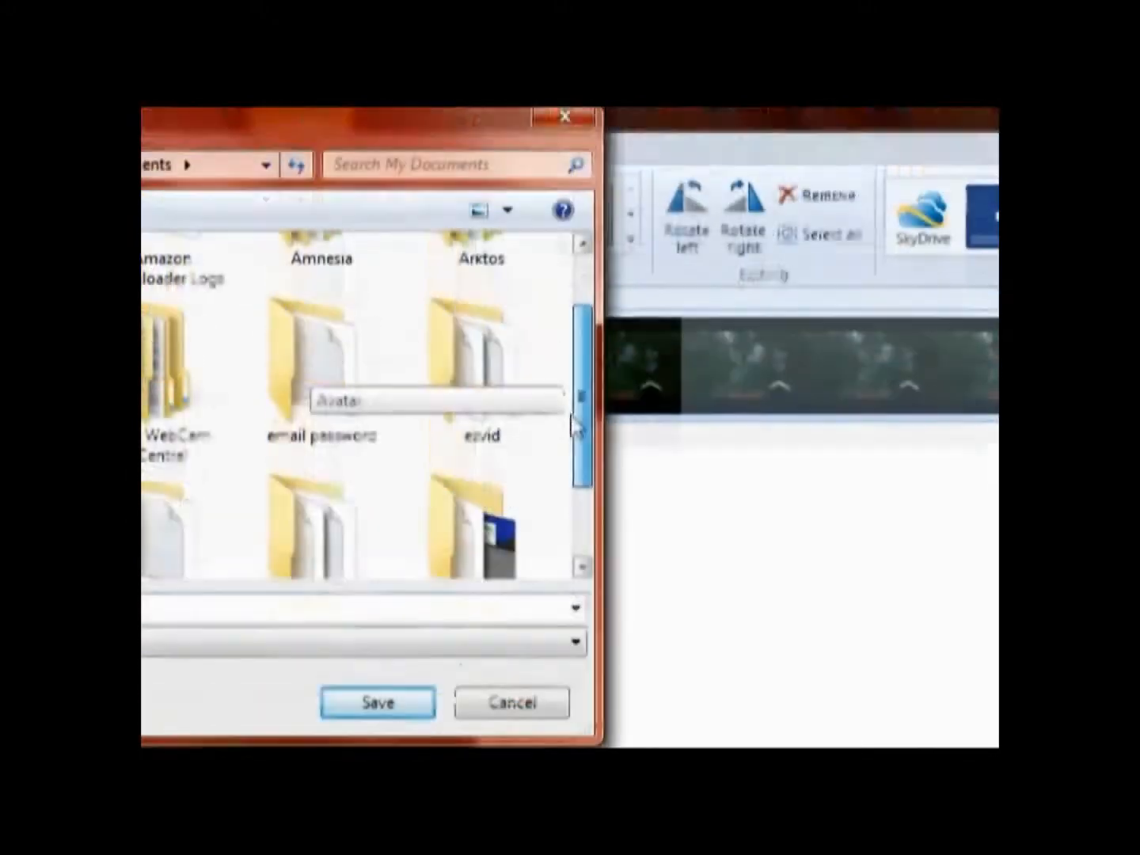
{"action": "scroll", "coordinate": [1030, 371], "scroll_direction": "down", "scroll_amount": 3}
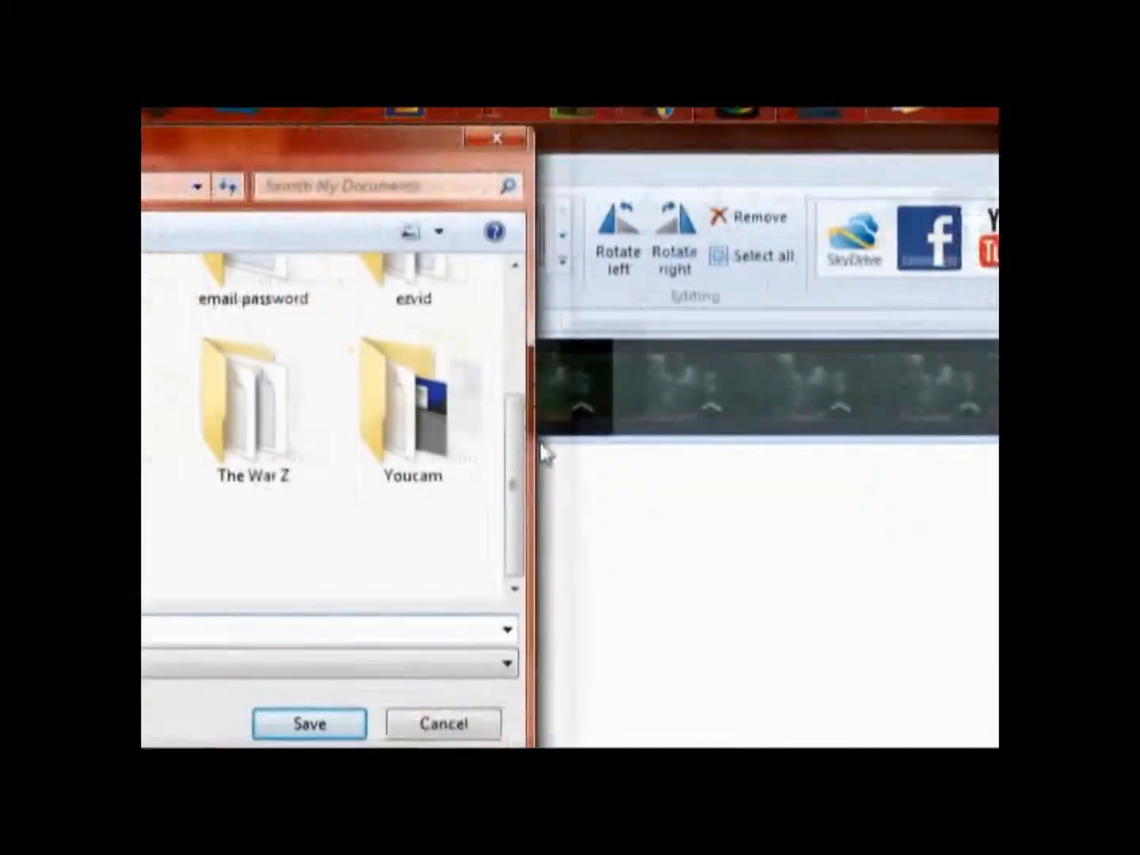
{"action": "scroll", "coordinate": [570, 342], "scroll_direction": "up", "scroll_amount": 3}
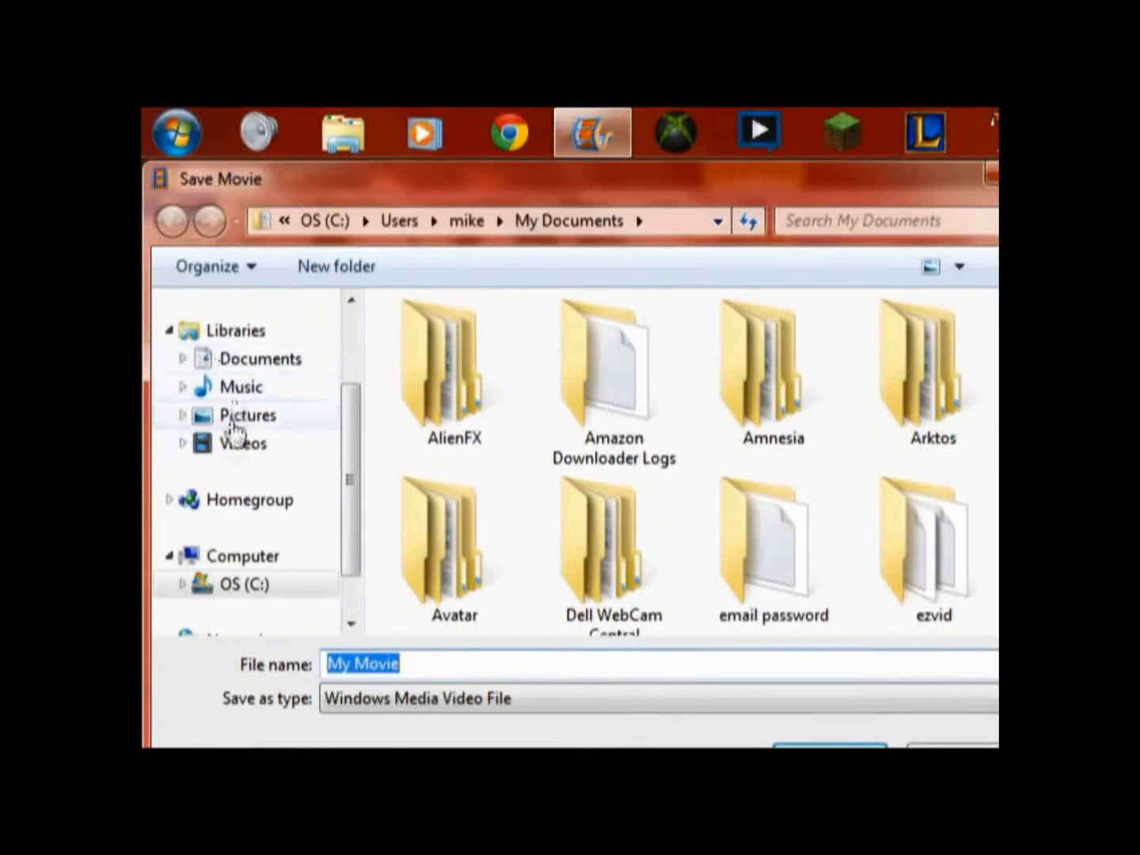
{"action": "scroll", "coordinate": [223, 423], "scroll_direction": "up", "scroll_amount": 2}
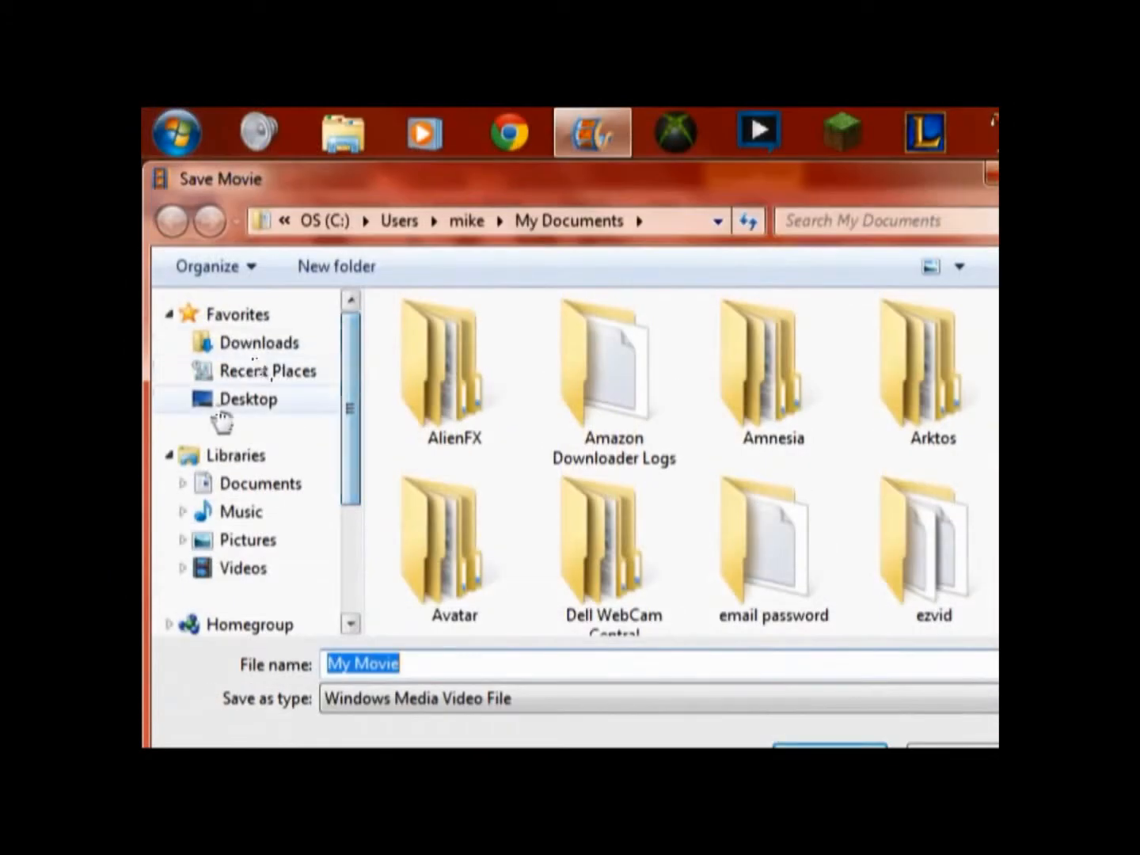
{"action": "left_click", "coordinate": [231, 402]}
{"action": "left_click", "coordinate": [556, 663]}
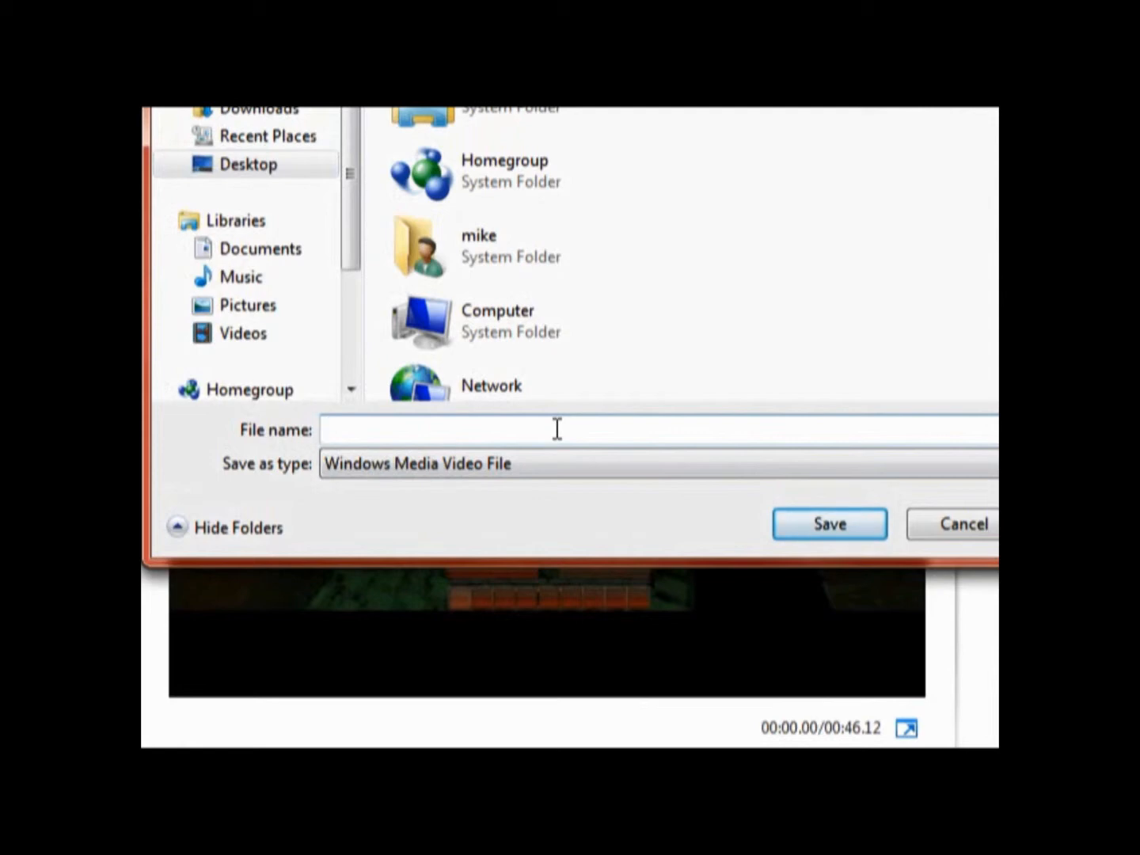
{"action": "type", "text": "mive wiwiwiw"}
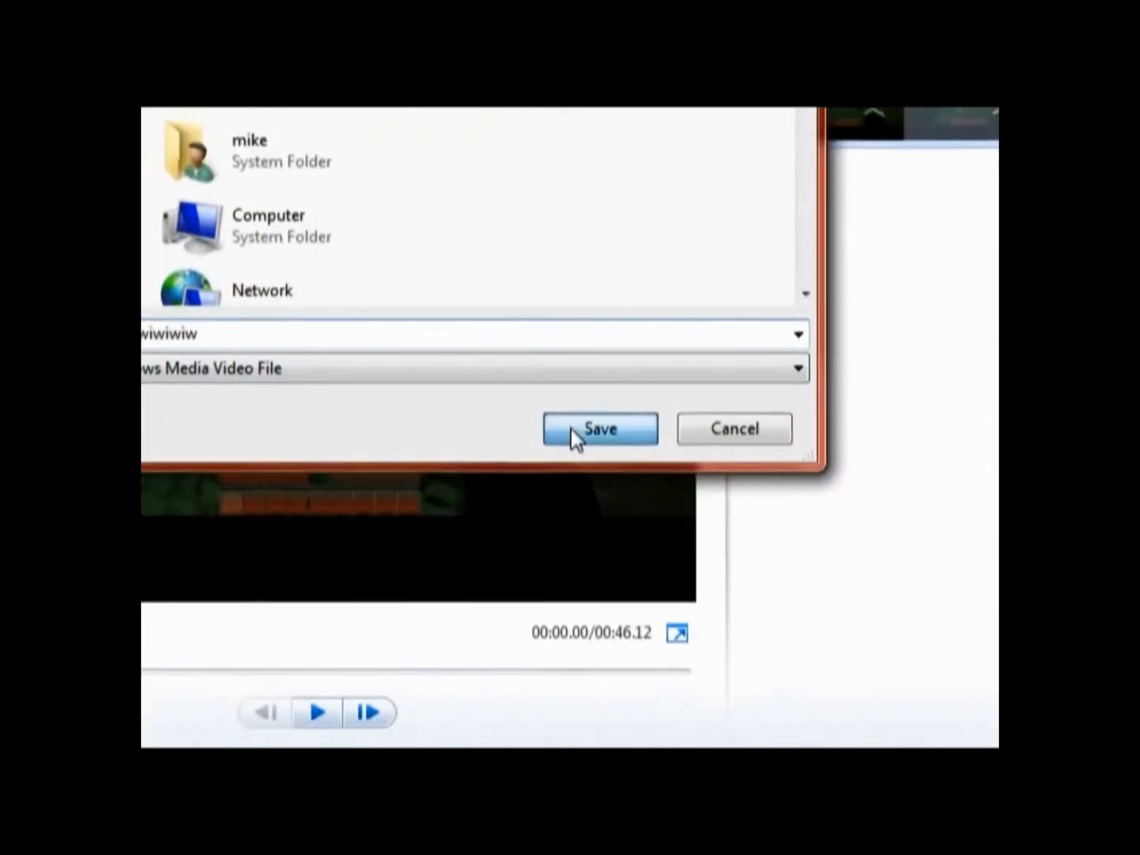
{"action": "left_click", "coordinate": [830, 524]}
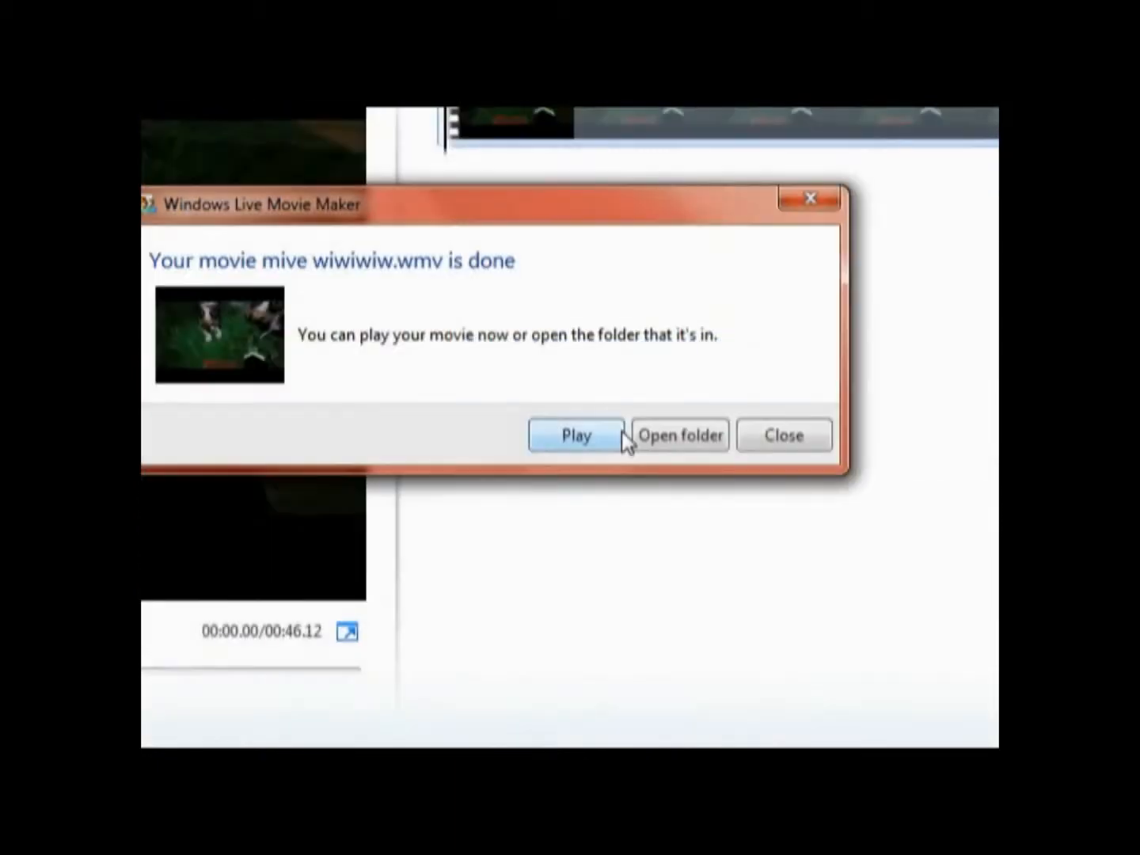
Open the folder containing the saved movie and close Movie Maker without saving the project
{"action": "left_click", "coordinate": [571, 433]}
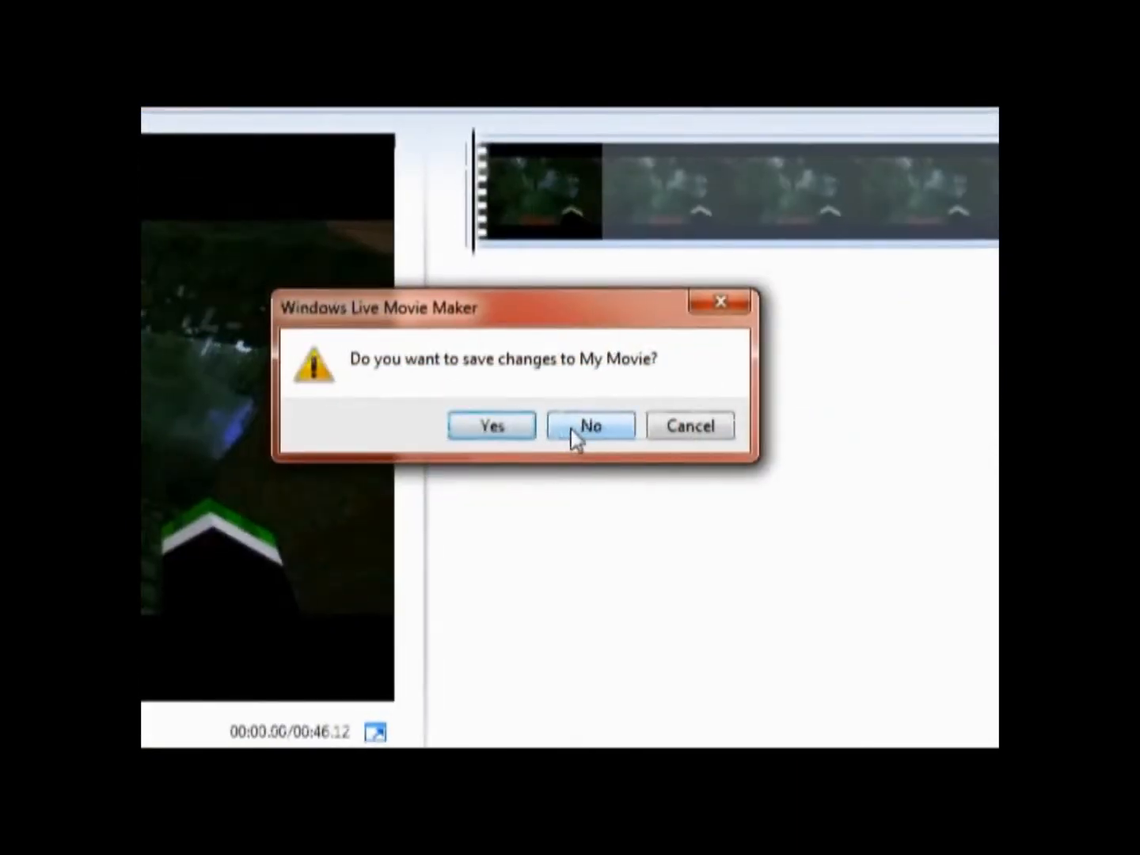
{"action": "left_click", "coordinate": [164, 654]}
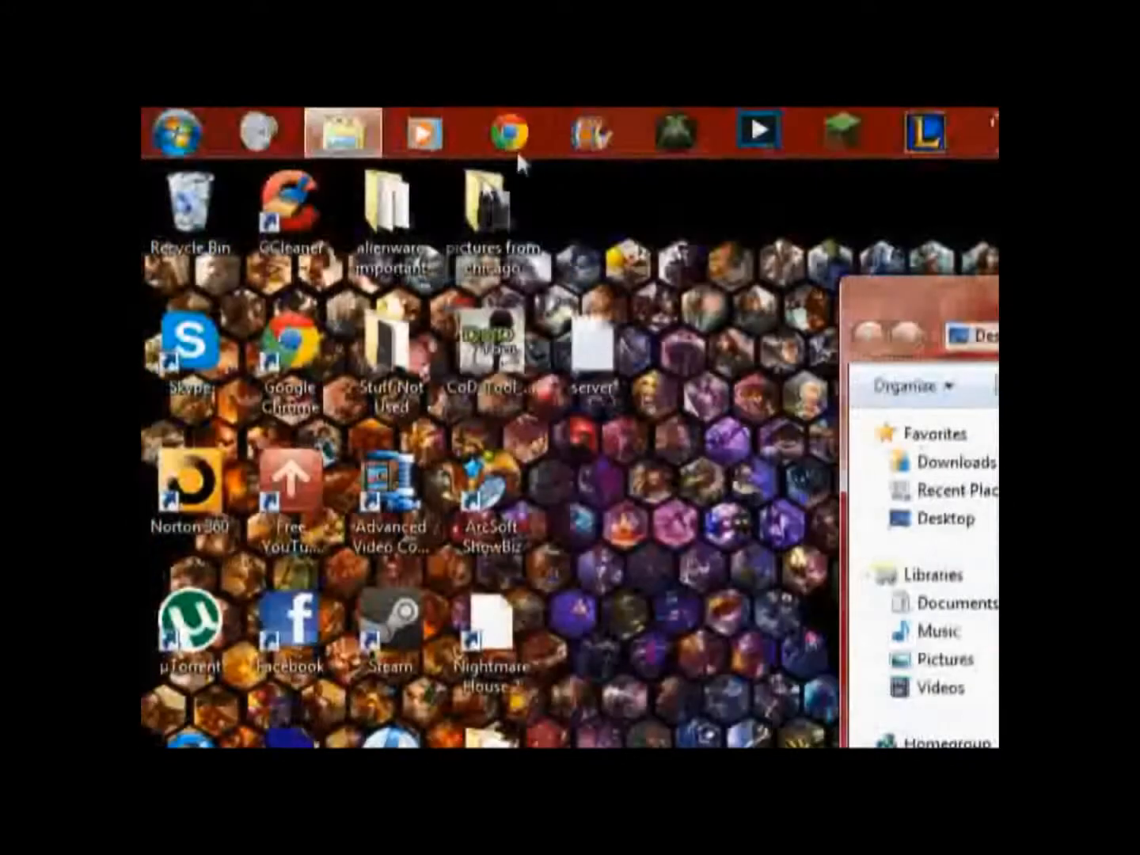
Open YouTube's video upload page in Google Chrome, and minimize the browser
{"action": "left_click", "coordinate": [517, 138]}
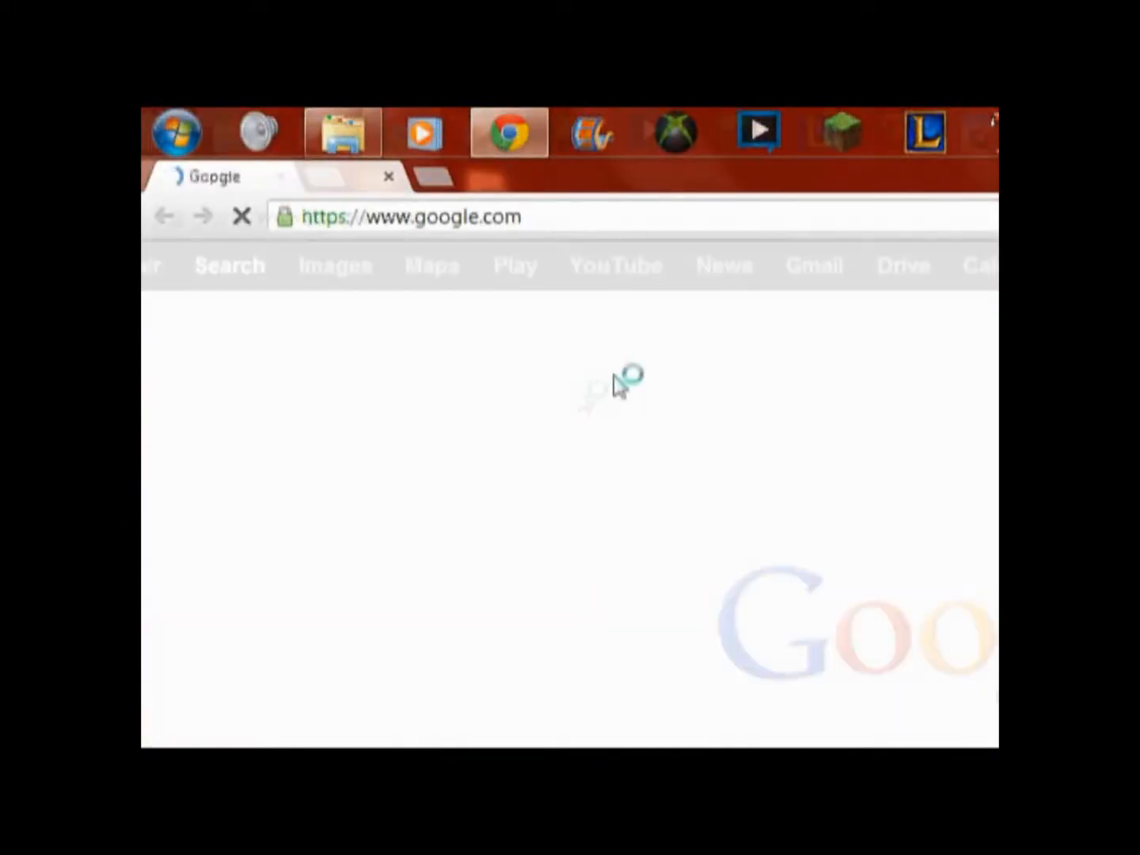
{"action": "left_click", "coordinate": [893, 207]}
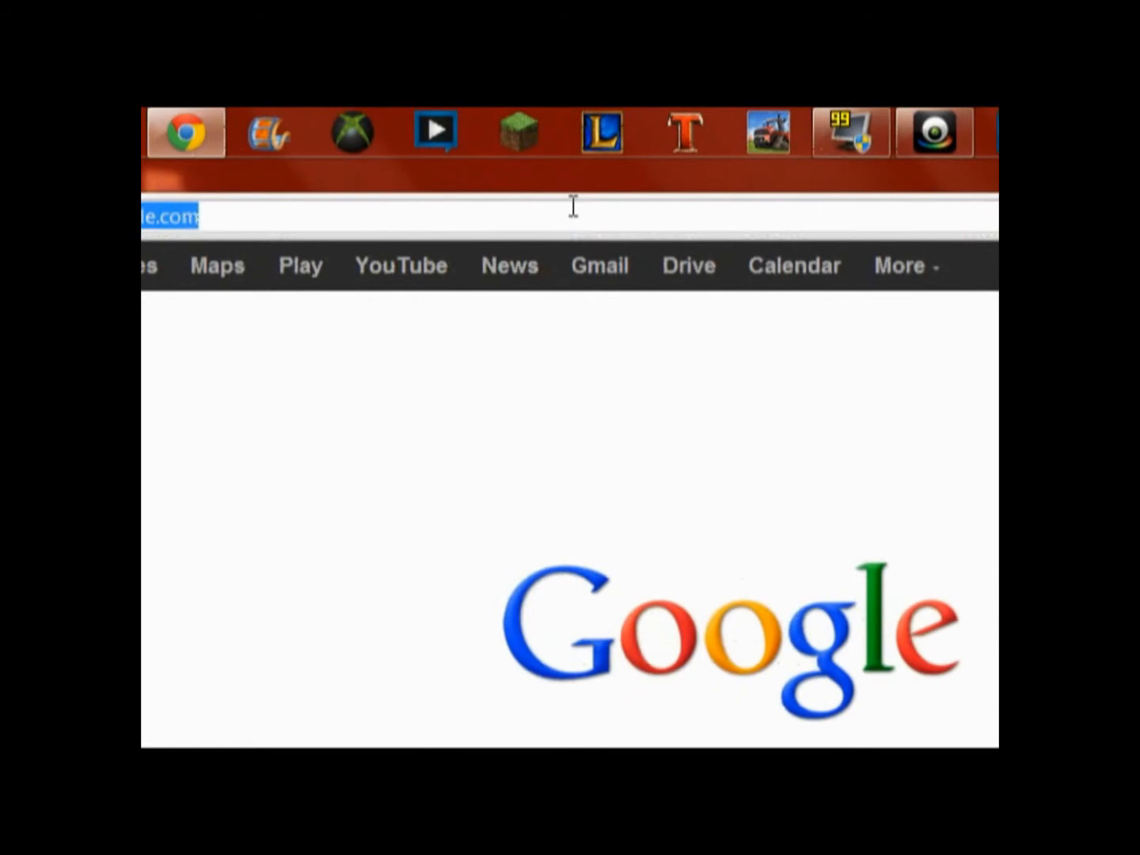
{"action": "type", "text": "you"}
{"action": "key", "text": "Return"}
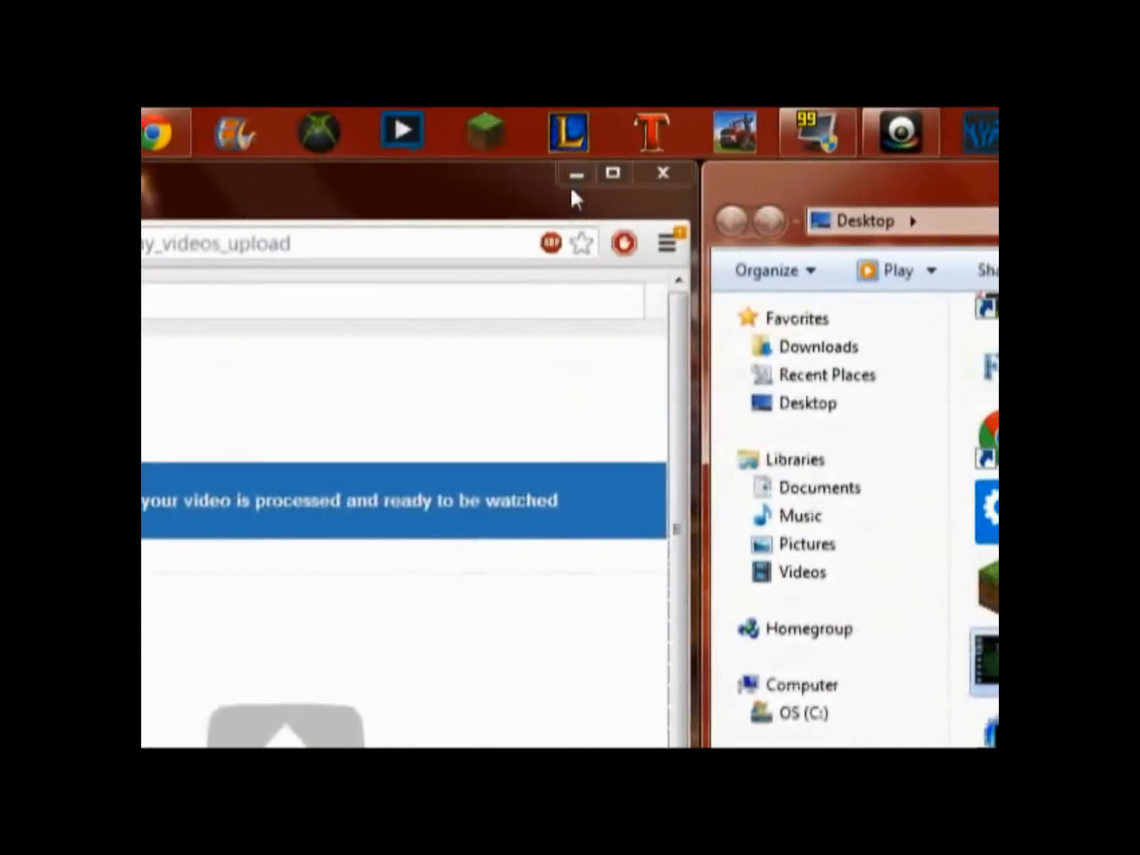
{"action": "left_click", "coordinate": [574, 179]}
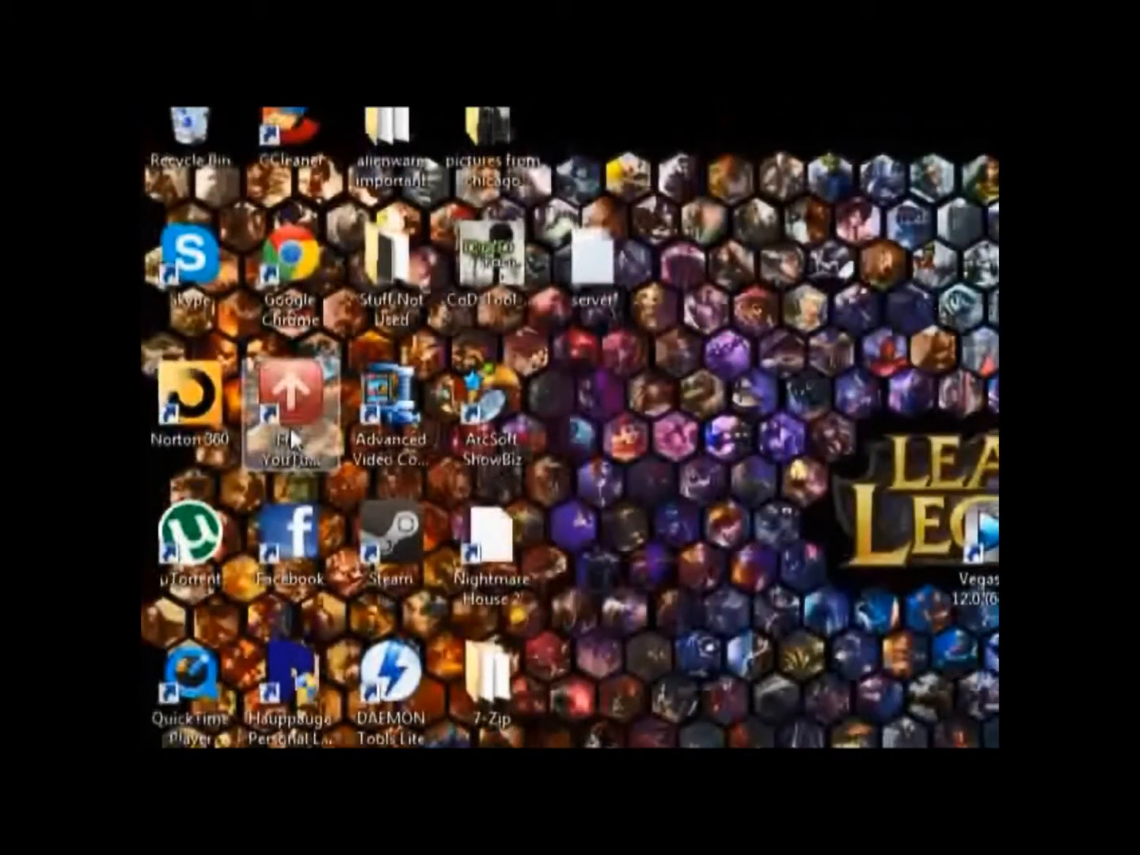
Launch Free YouTube Uploader from the desktop and open the file picker for adding videos
{"action": "left_click", "coordinate": [197, 498]}
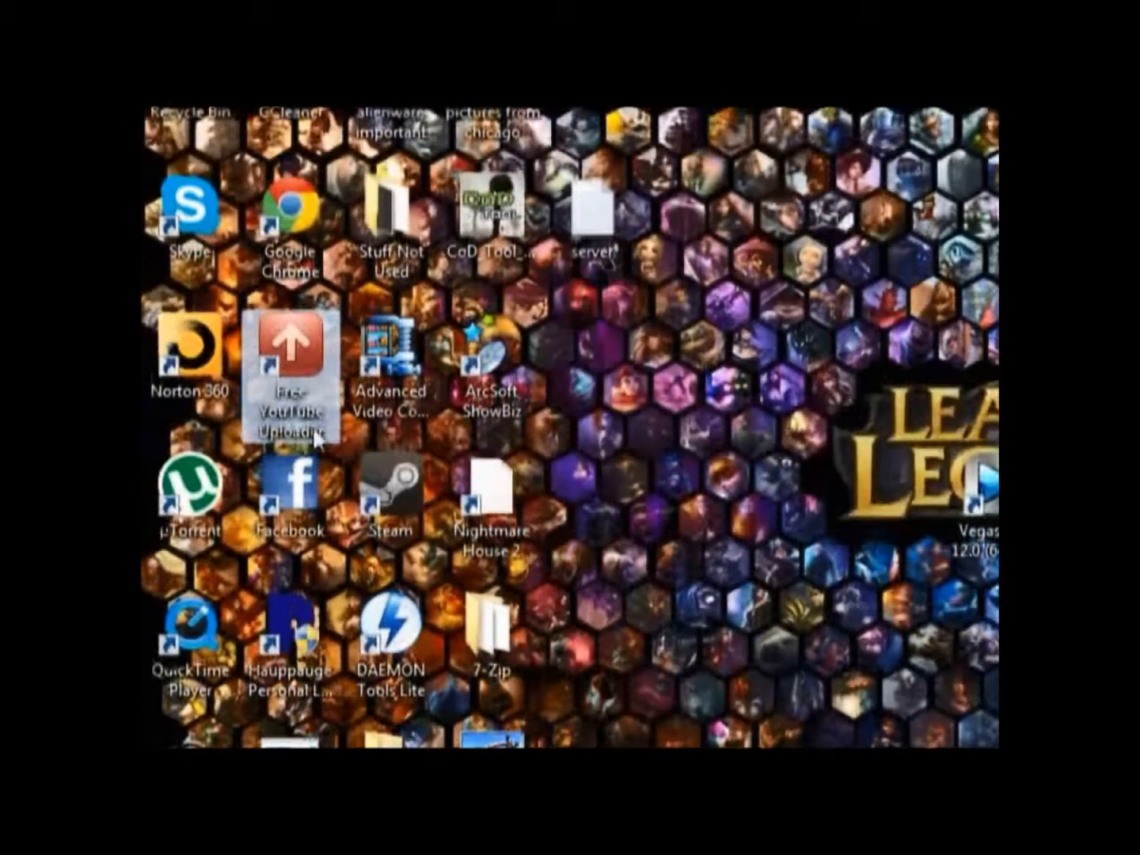
{"action": "double_click", "coordinate": [316, 437]}
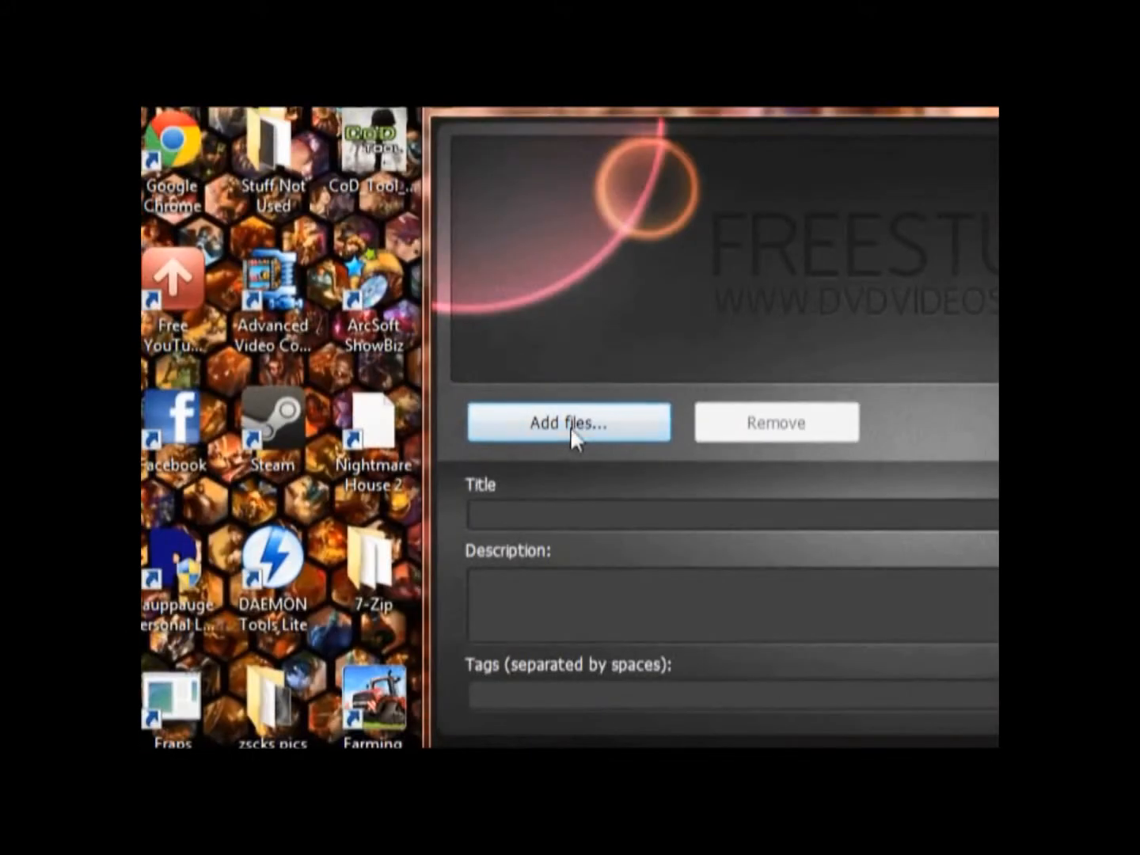
{"action": "left_click", "coordinate": [570, 423]}
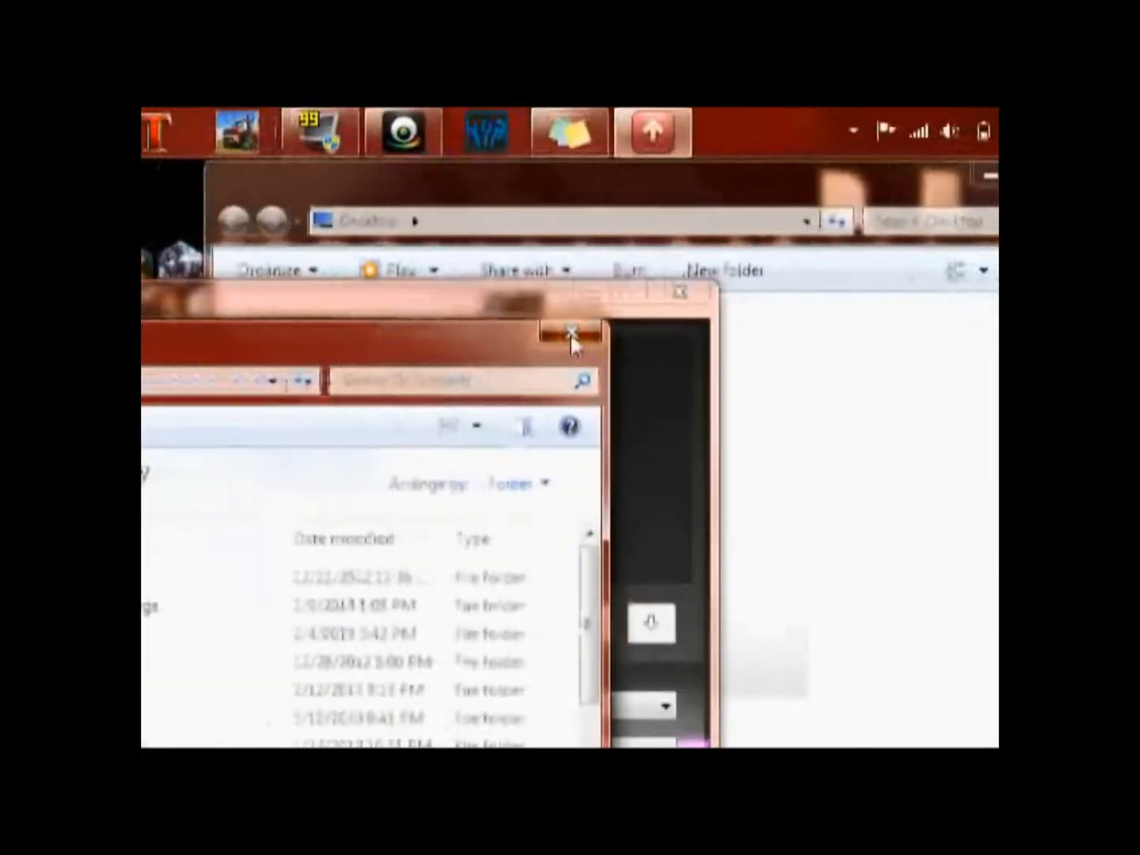
Dismiss the file picker without adding a video and close Free YouTube Uploader
{"action": "left_click", "coordinate": [571, 336]}
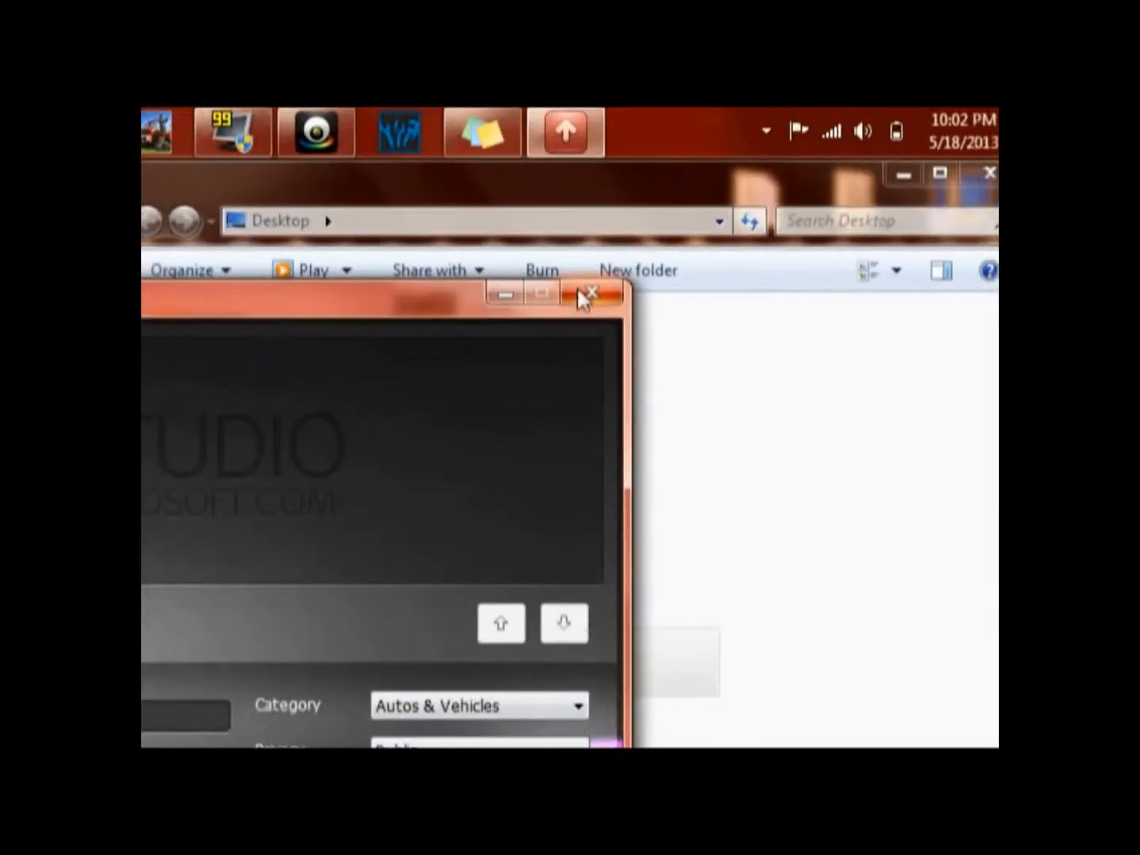
{"action": "left_click", "coordinate": [625, 115]}
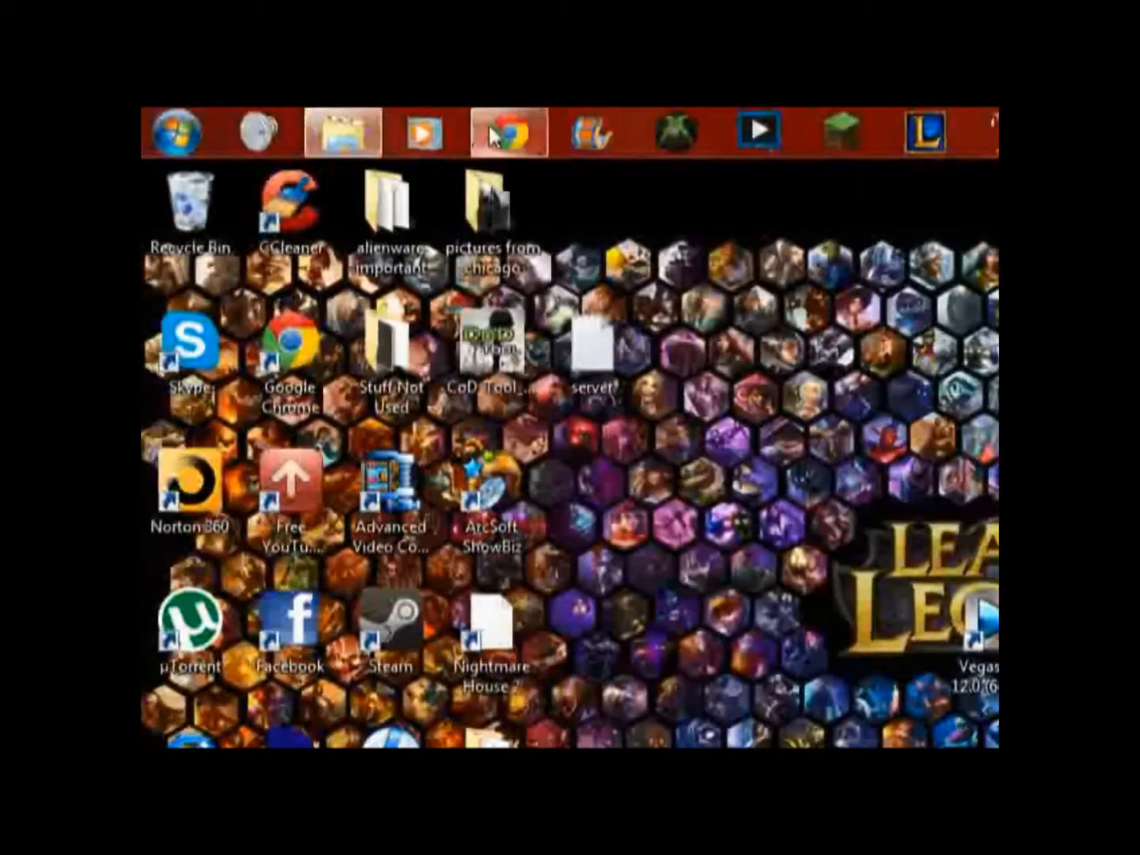
Switch to YouTube's upload page in Google Chrome and start uploading the "mive wiwiwiw" video from the Desktop folder
{"action": "left_click", "coordinate": [301, 130]}
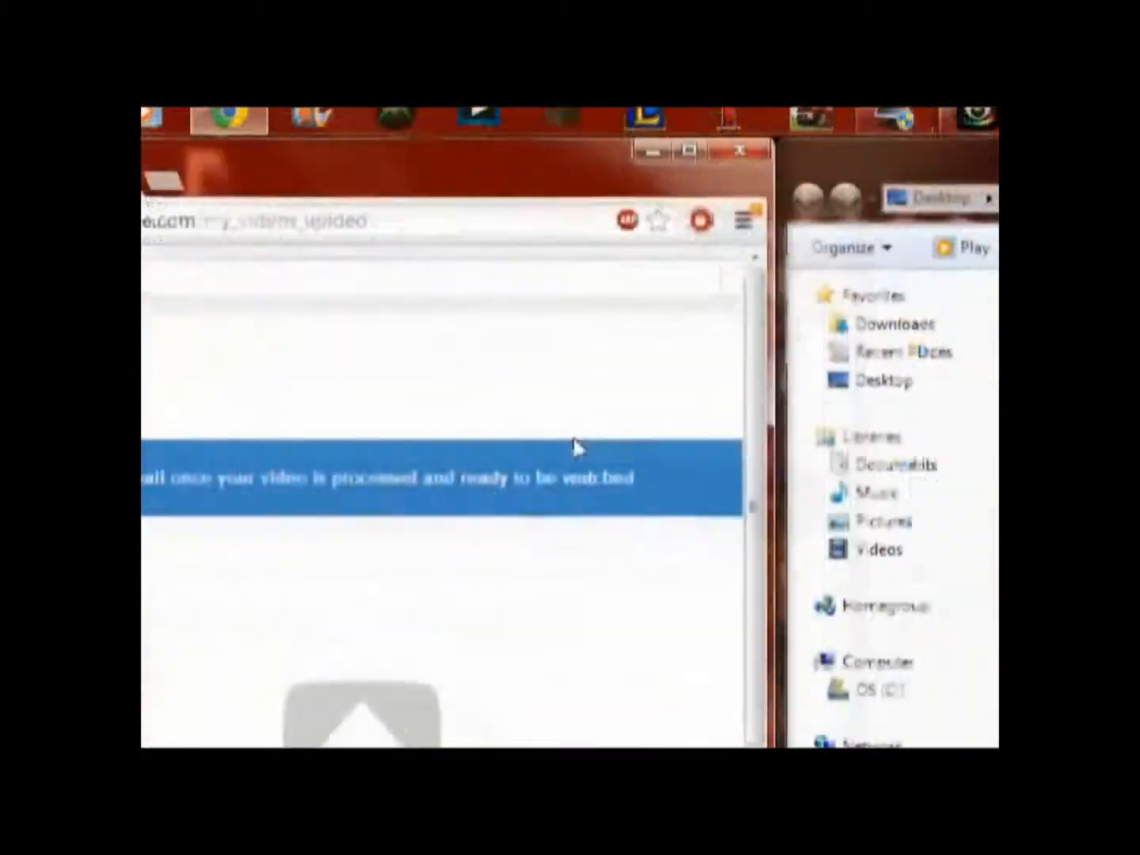
{"action": "left_click_drag", "start_coordinate": [575, 419], "coordinate": [572, 451]}
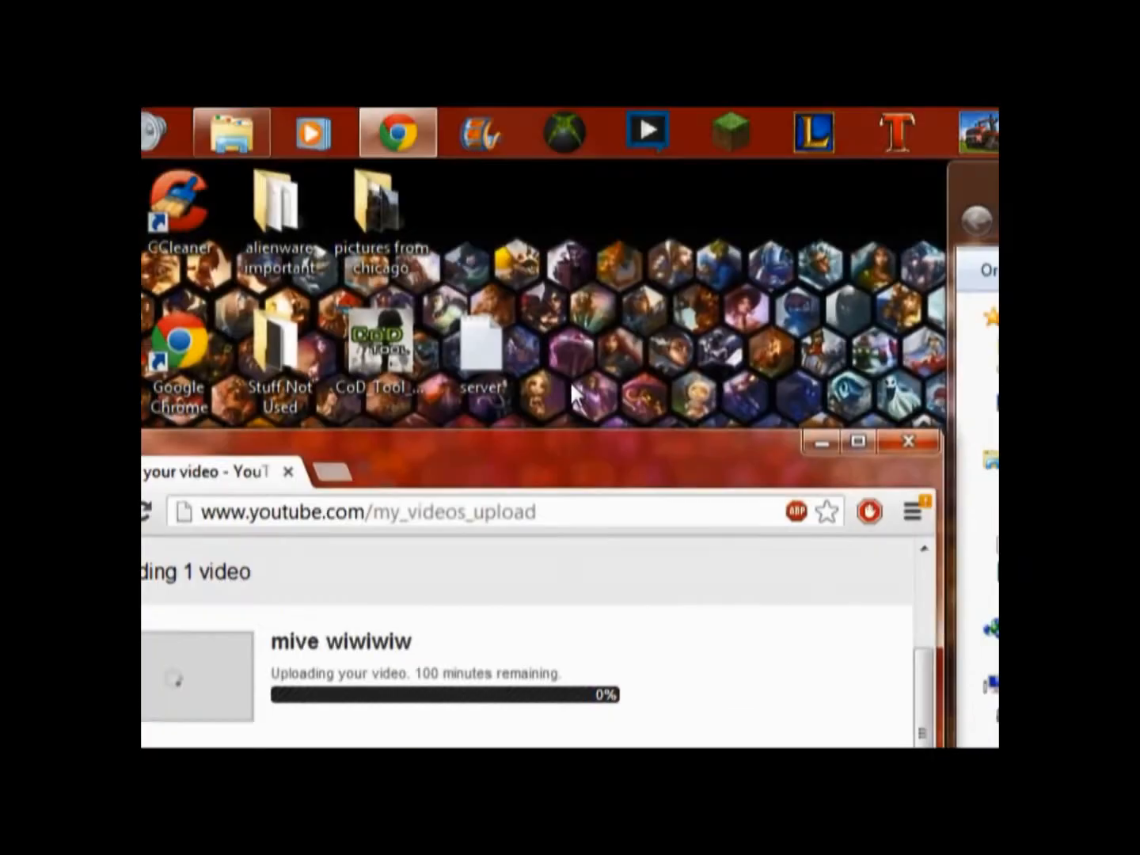
{"action": "left_click_drag", "start_coordinate": [570, 445], "coordinate": [139, 359]}
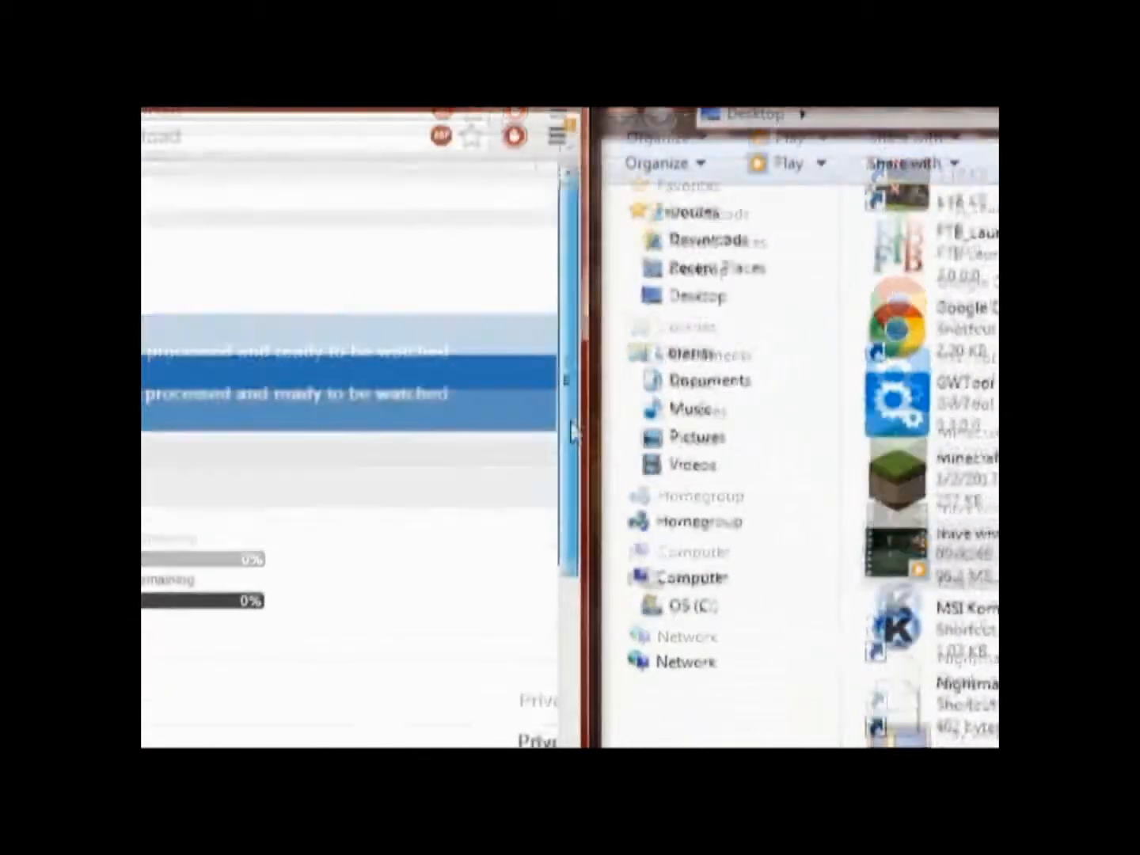
Cancel the upload of the "mive wiwiwiw" video and close the browser window
{"action": "left_click_drag", "start_coordinate": [573, 426], "coordinate": [571, 524]}
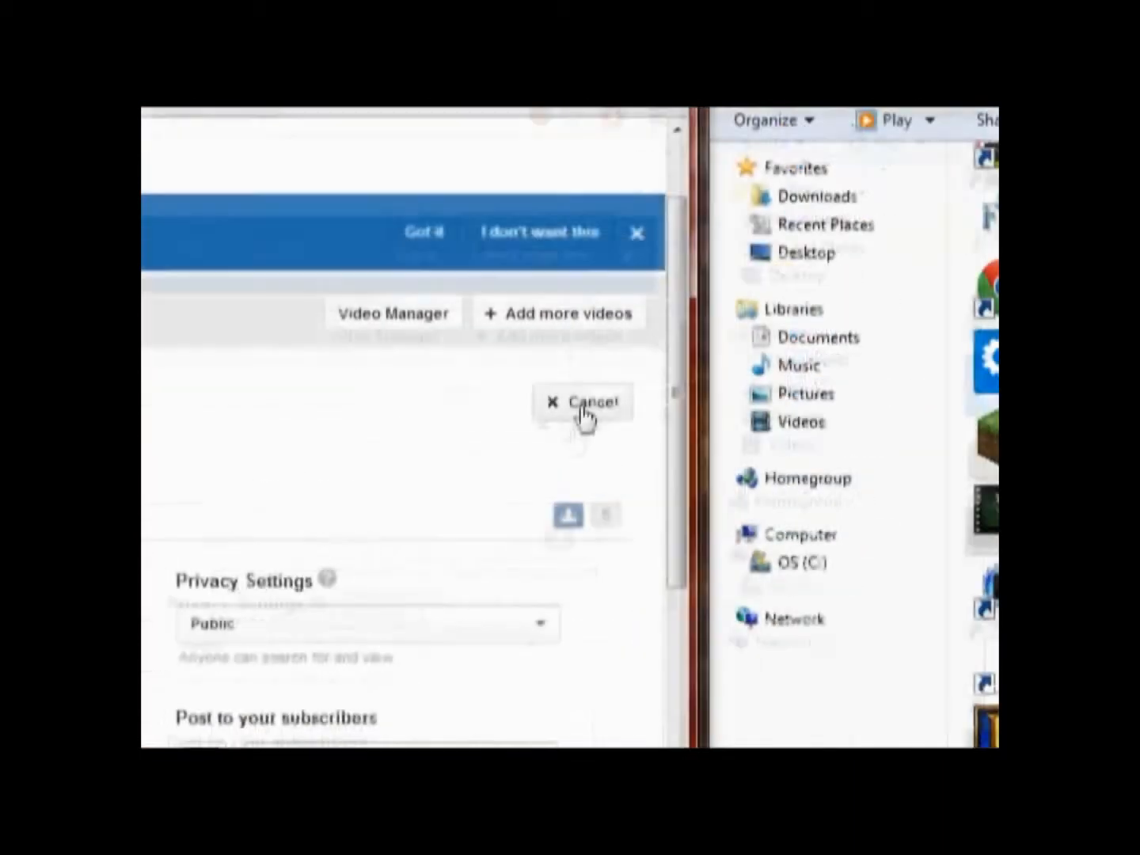
{"action": "left_click", "coordinate": [801, 172]}
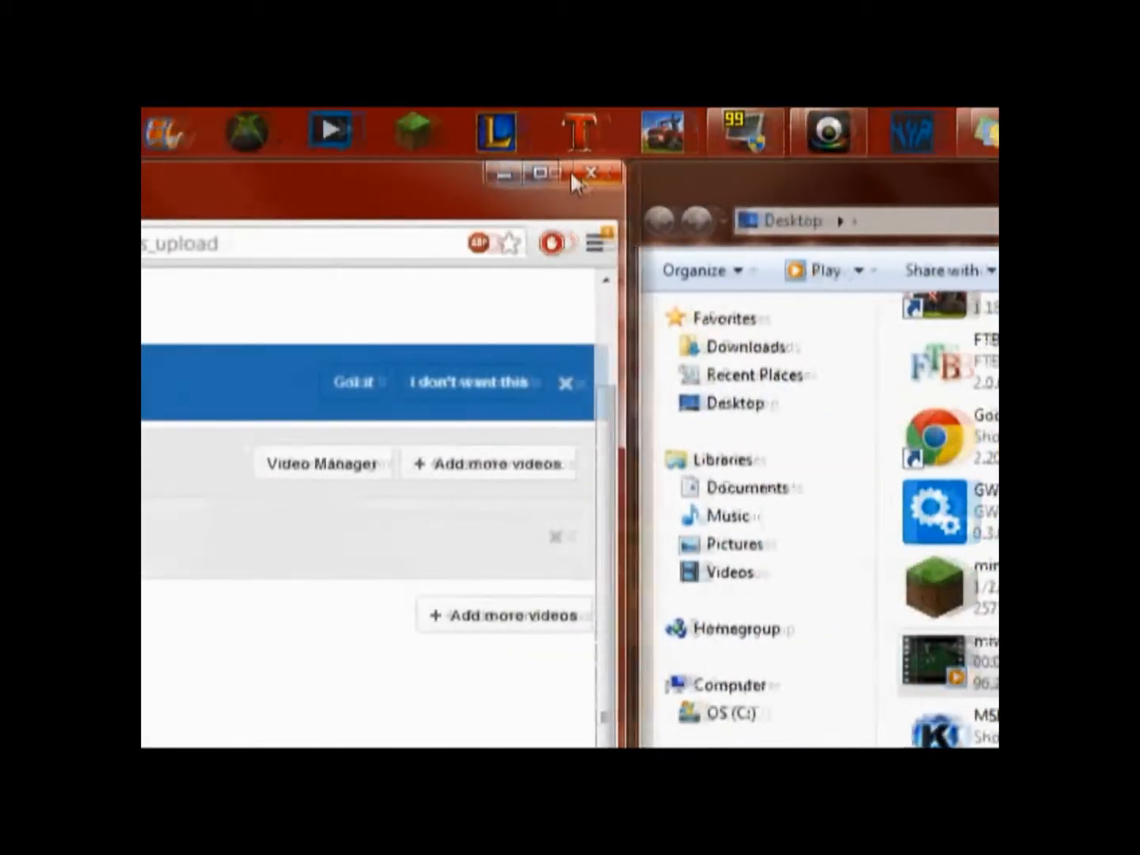
{"action": "left_click", "coordinate": [574, 182]}
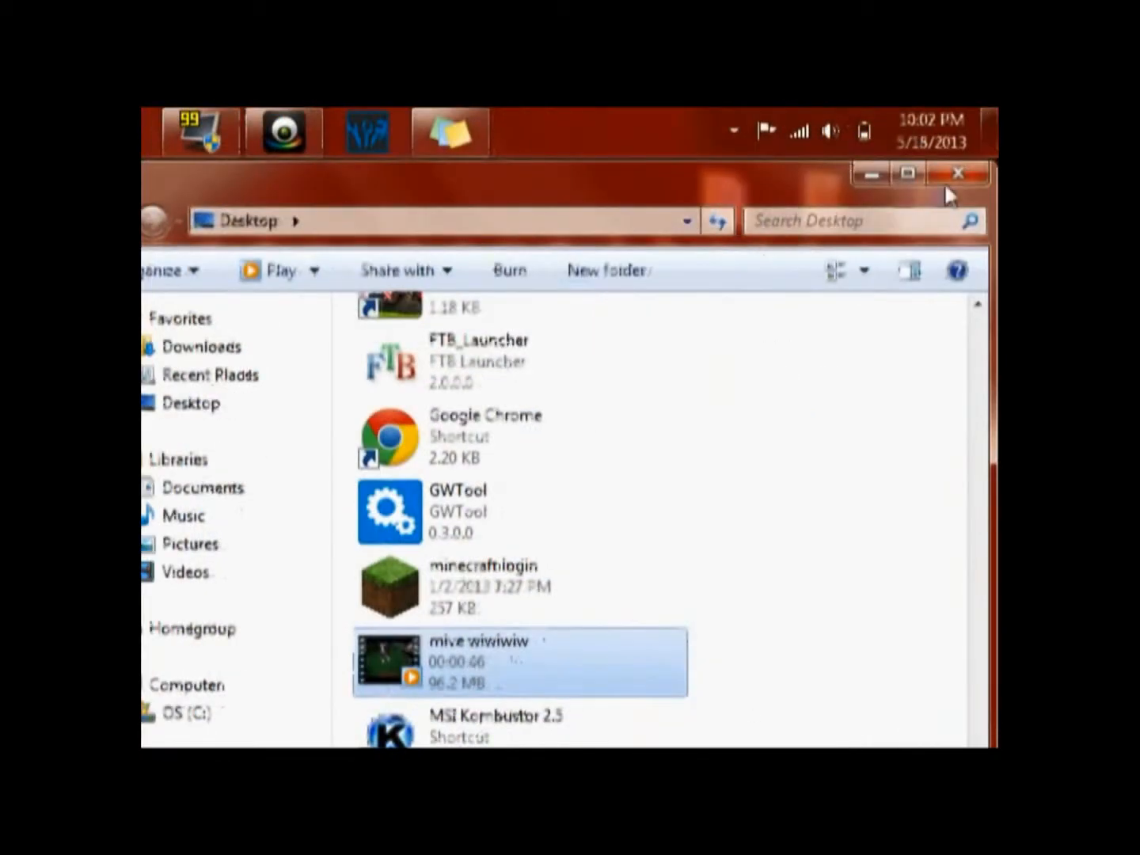